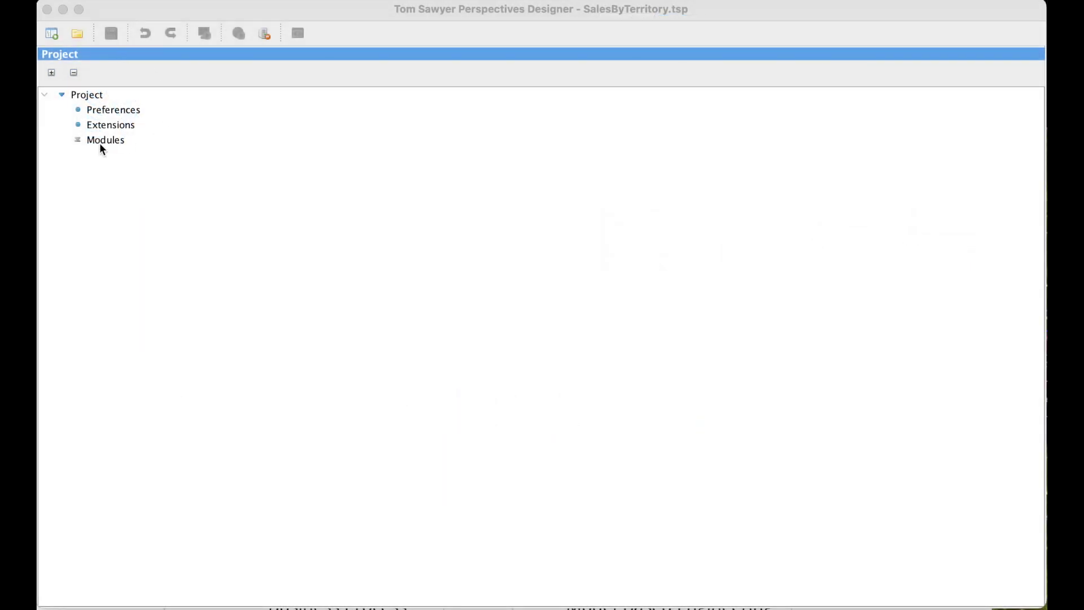
- Add a new module named SalesByTerritory under Modules
left_click(100, 141)
right_click(100, 141)
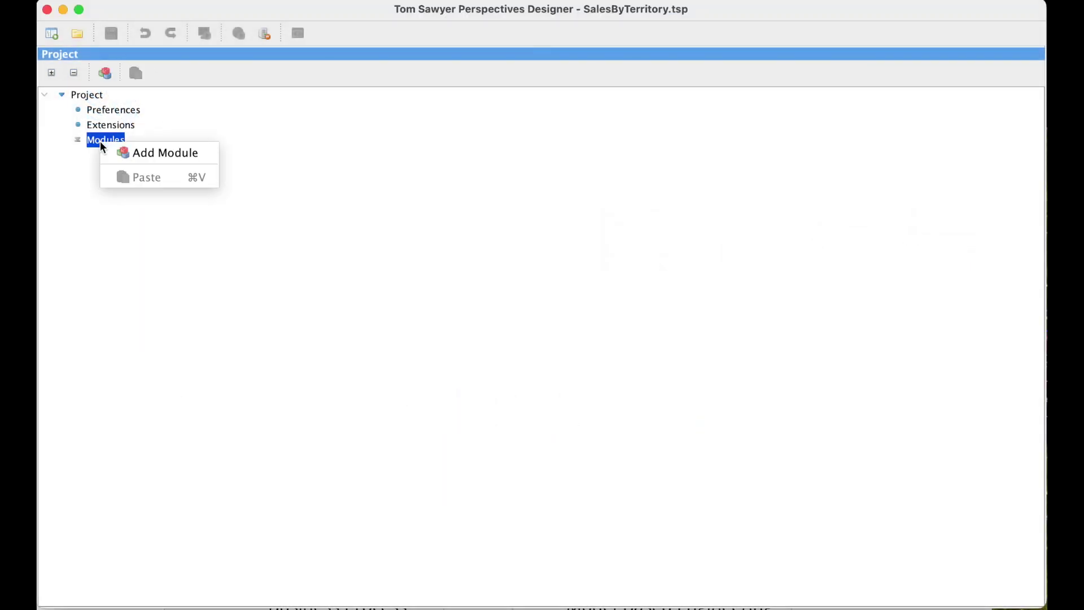
left_click(131, 151)
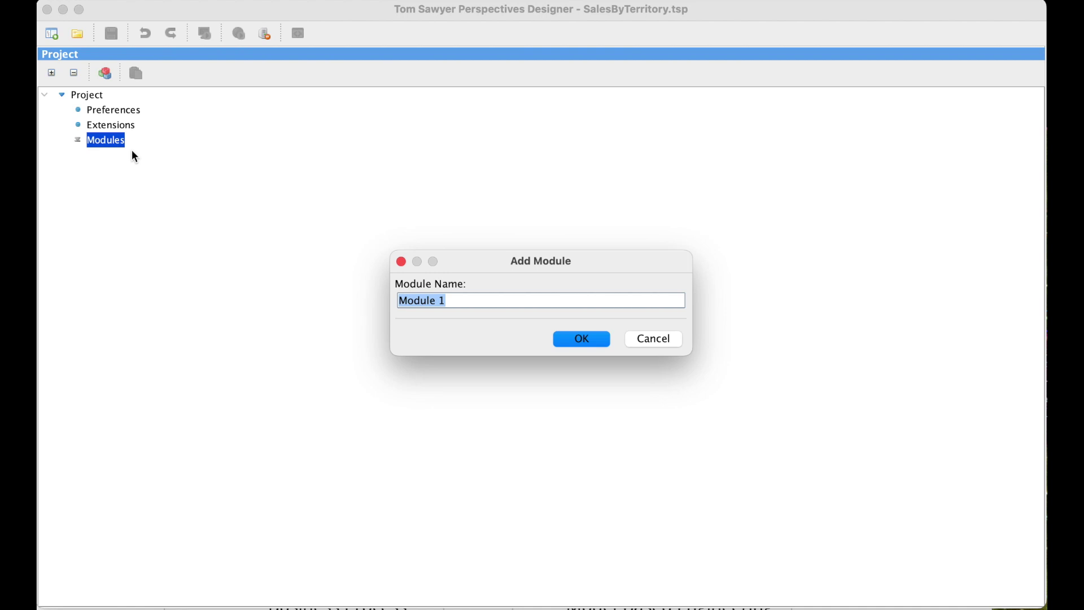
type("SalesByTer")
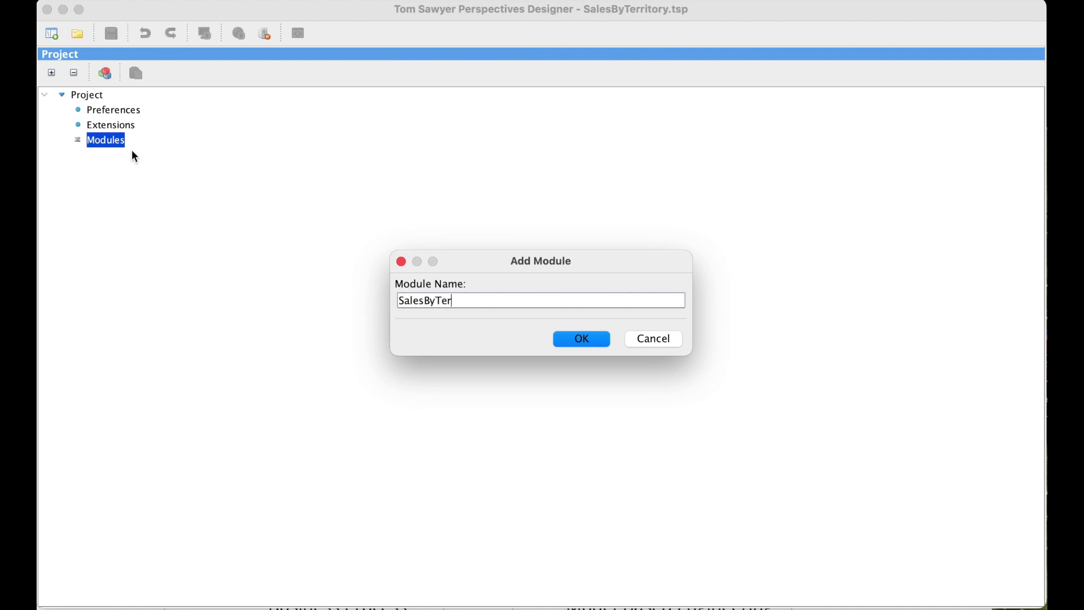
type("ritory")
key("Return")
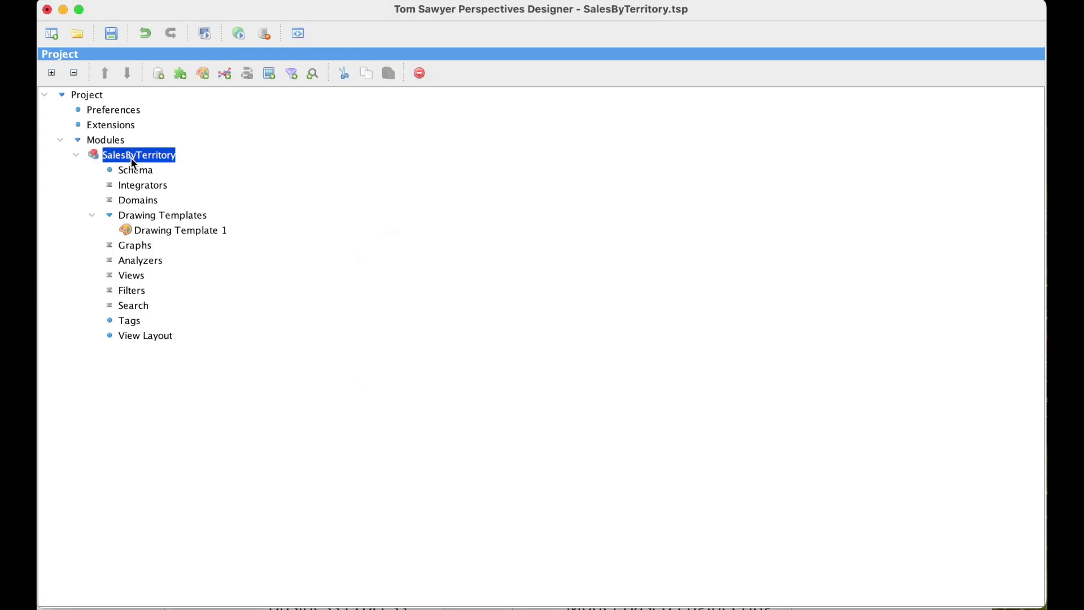
- Create a SQL integrator named Adventureworks in the SalesByTerritory module
left_click(131, 171)
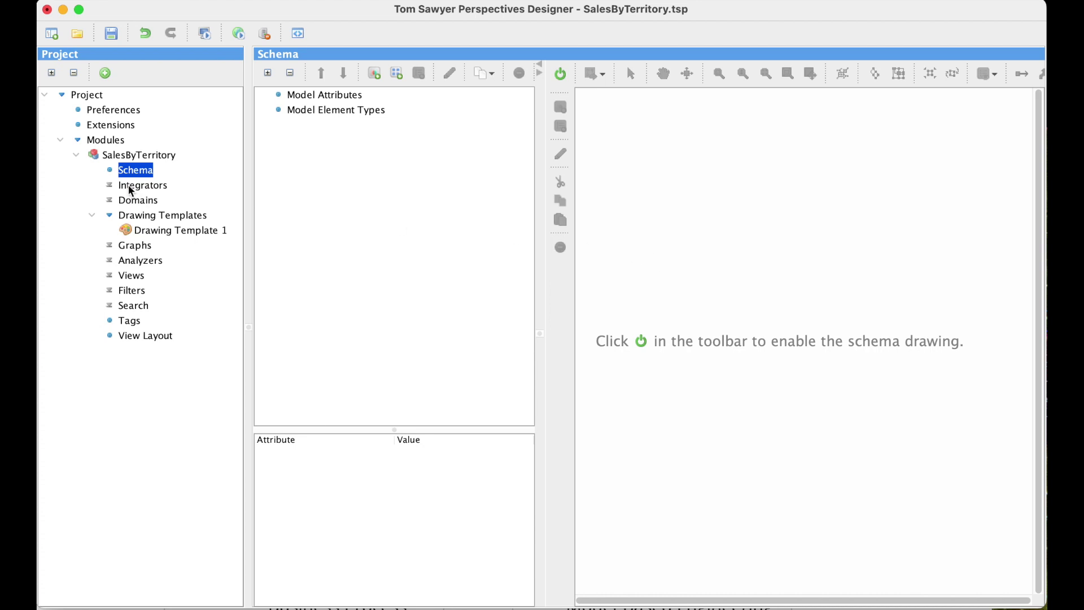
left_click(131, 187)
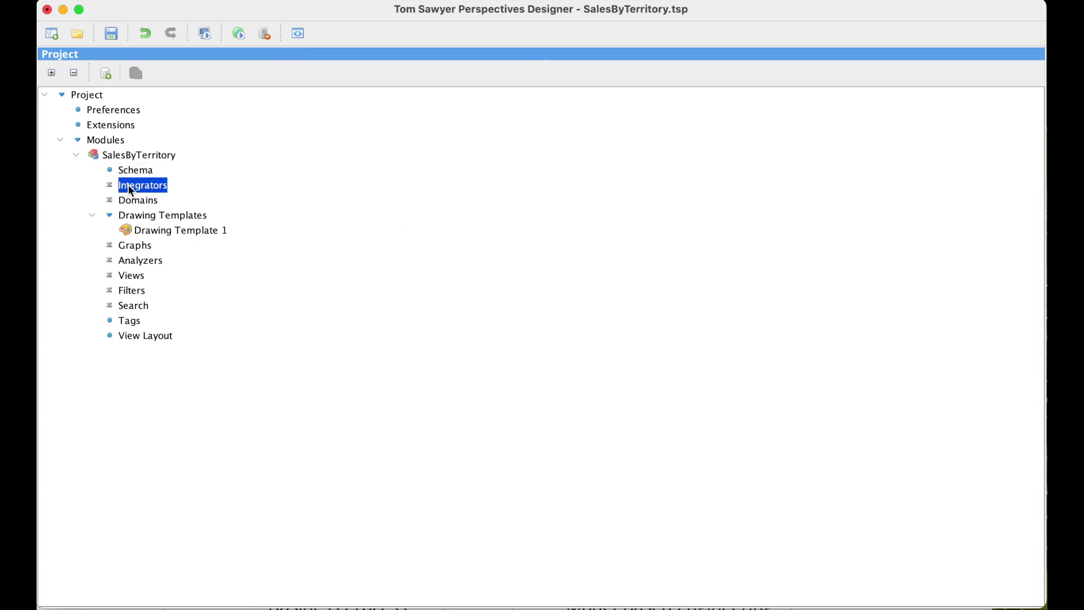
right_click(129, 185)
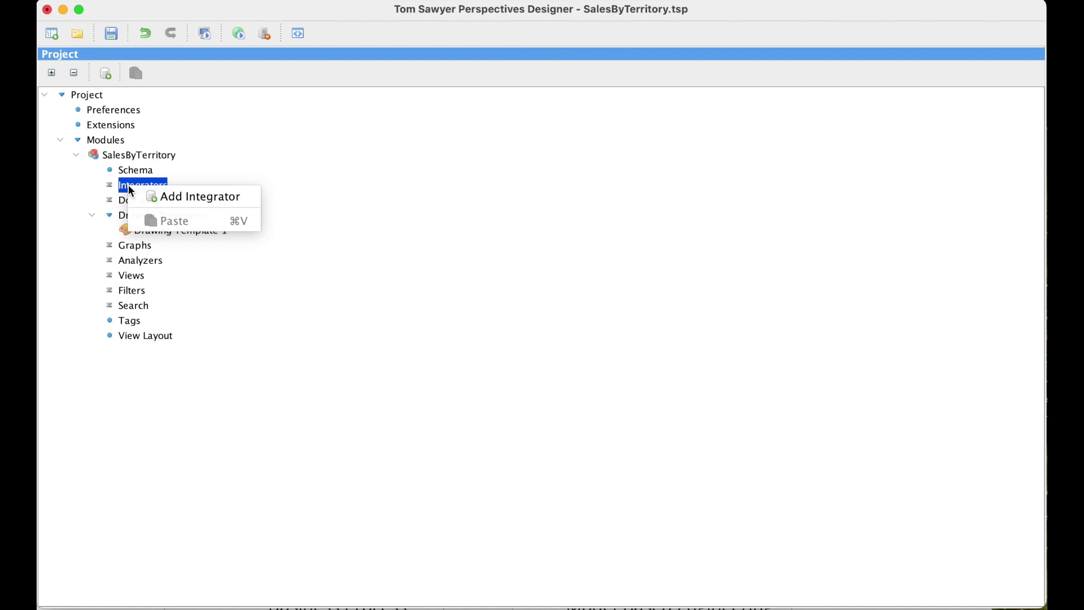
left_click(195, 195)
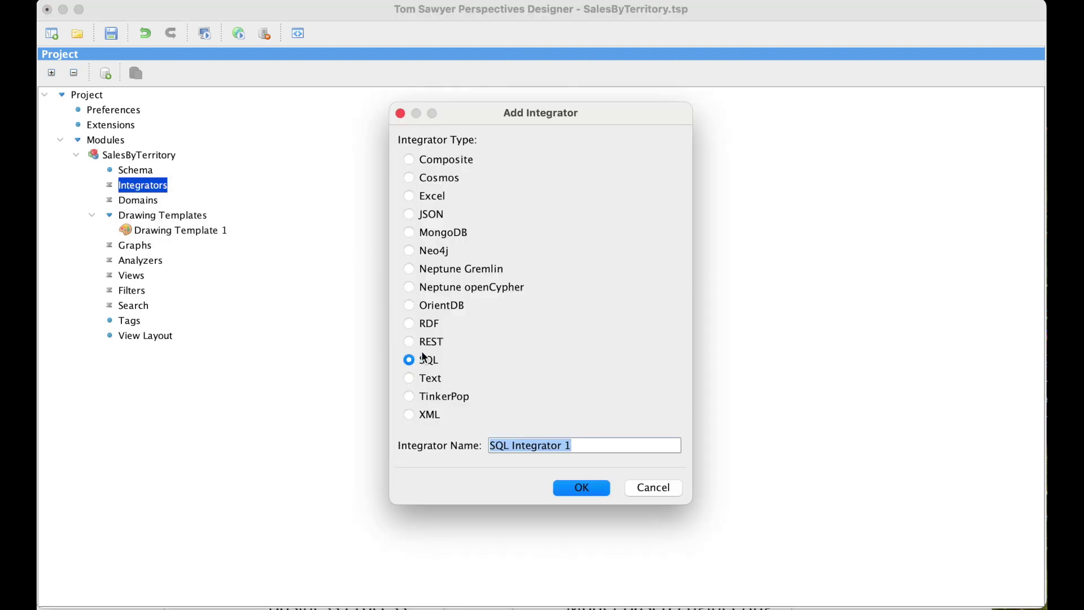
left_click_drag(565, 446, 485, 448)
type("Adventure")
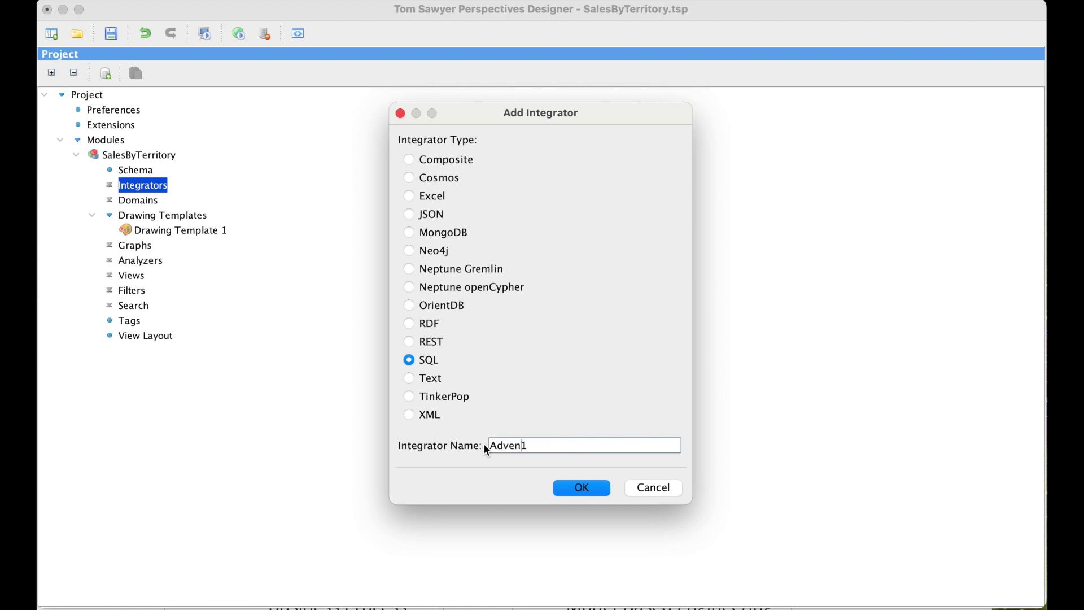
type("works")
key("Delete")
left_click(578, 490)
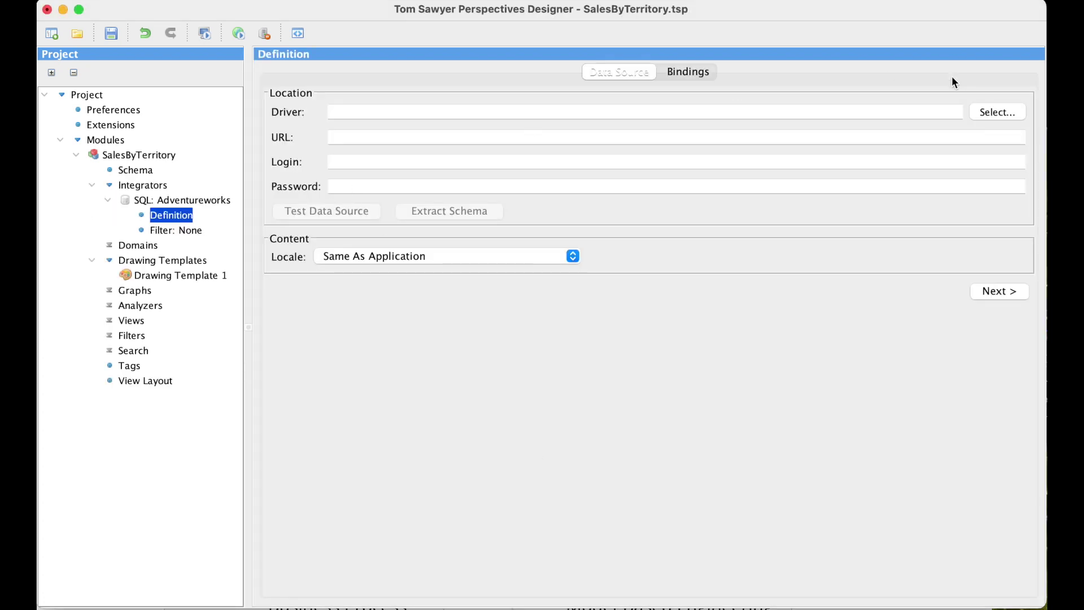
- Choose the Microsoft SQL Server JDBC driver and paste the AdventureWorks2019 connection URL
left_click(985, 114)
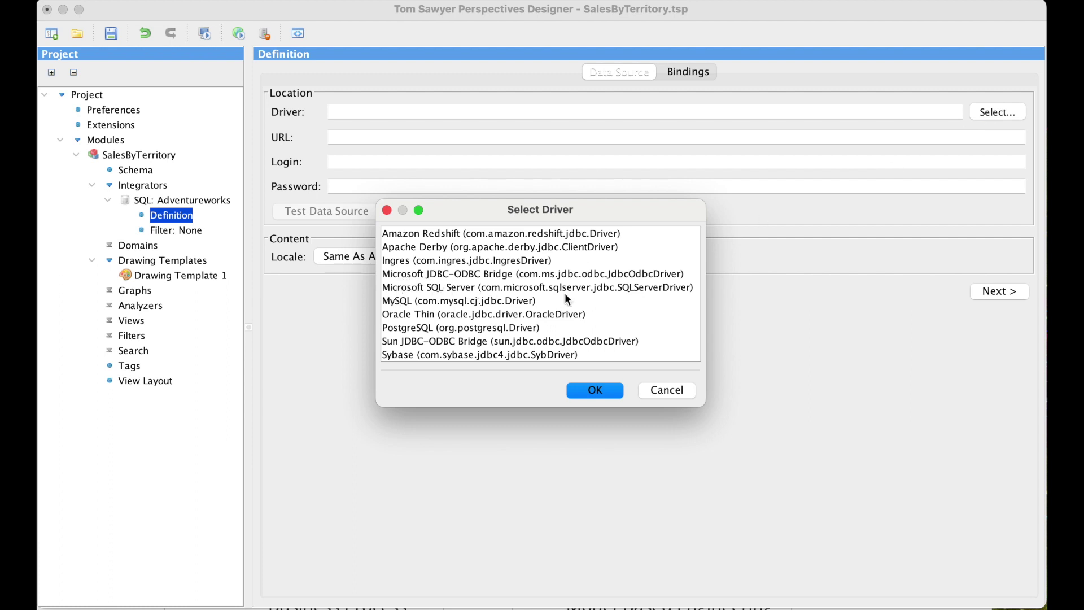
left_click(402, 291)
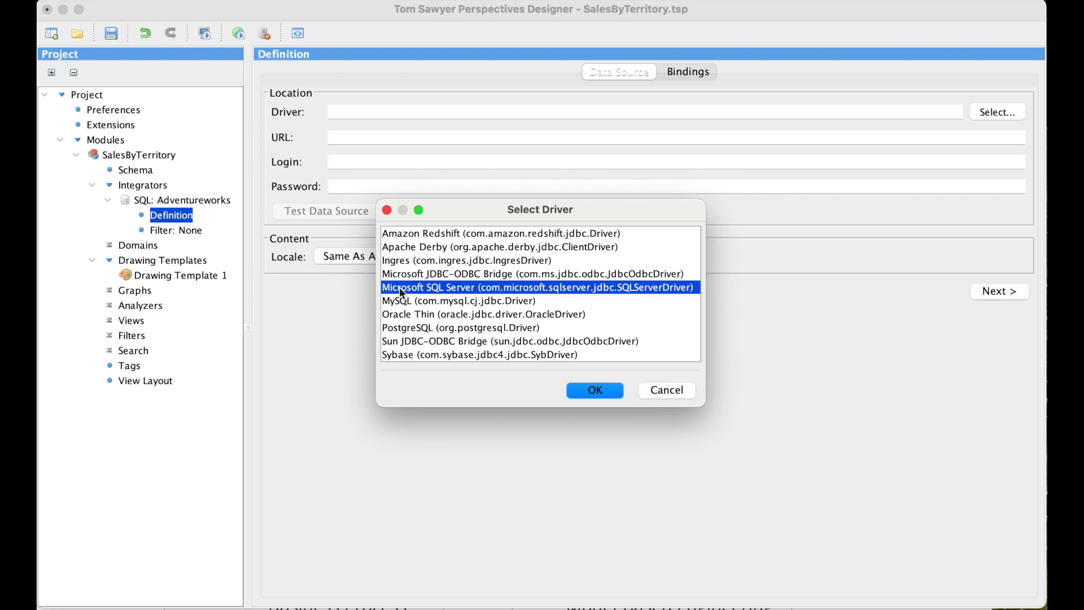
left_click(604, 398)
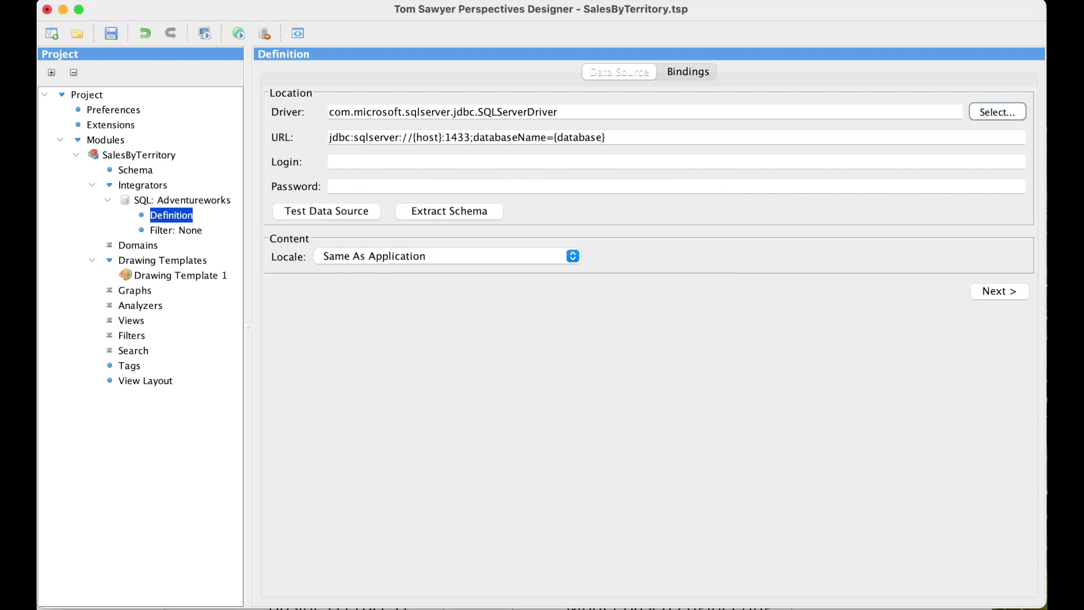
key("super+Tab")
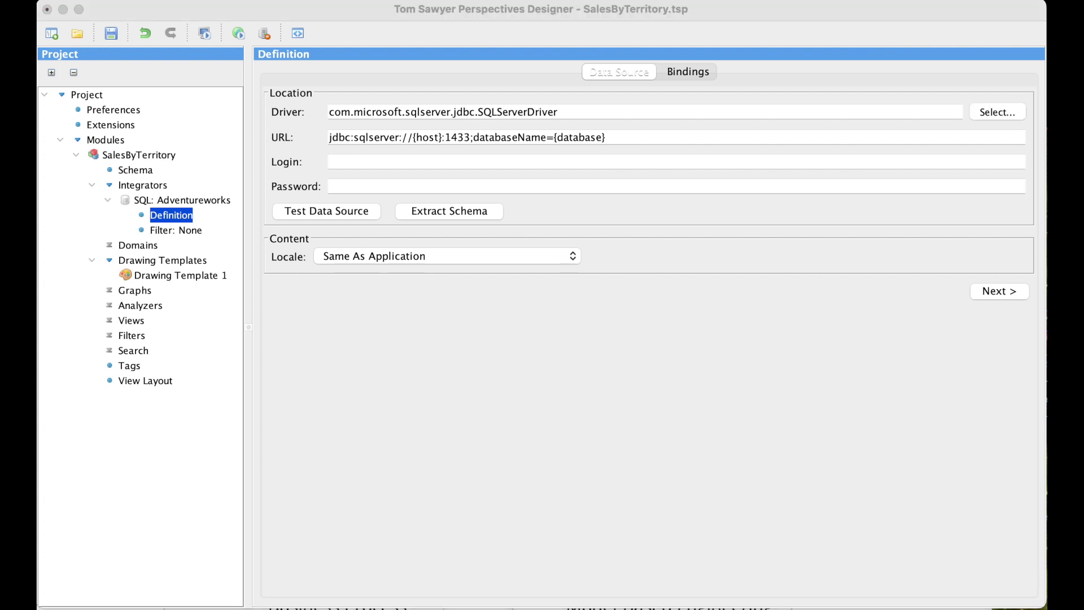
left_click(663, 139)
key("super+a")
key("BackSpace")
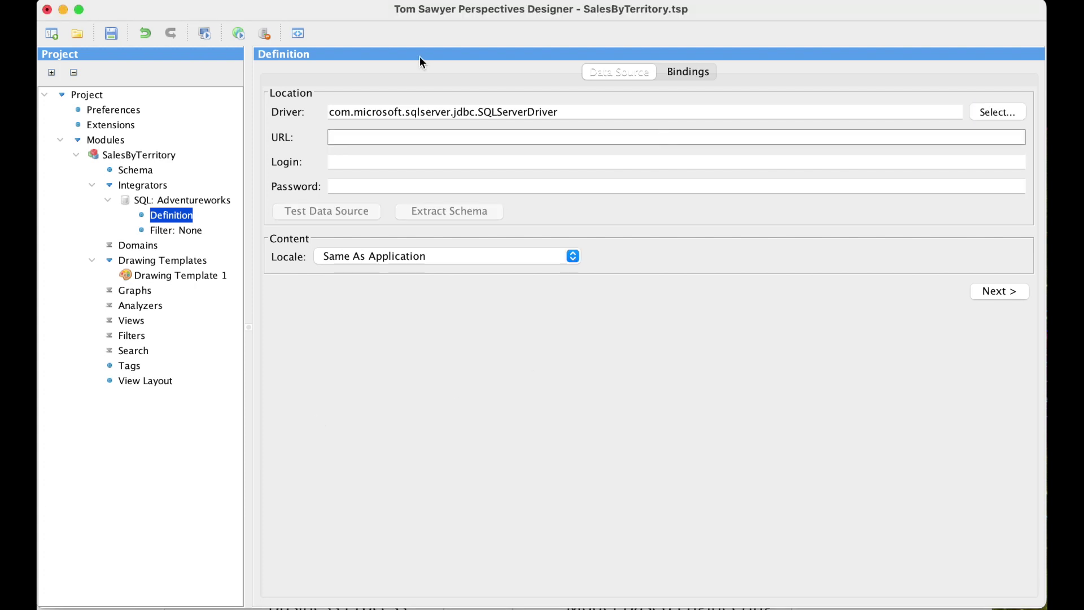
type("jdbc:sqlserver://brk-bvm-win06.tomsawyer.com:1433;databaseName=AdventureWorks2019")
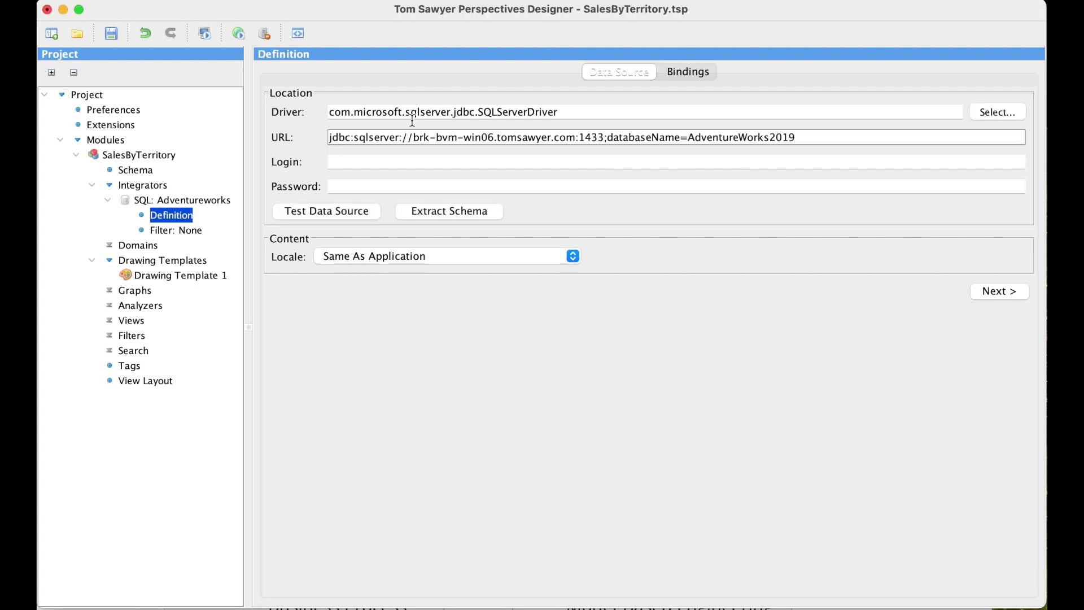
- Enter the sa login and its password, then test the data source
left_click(370, 163)
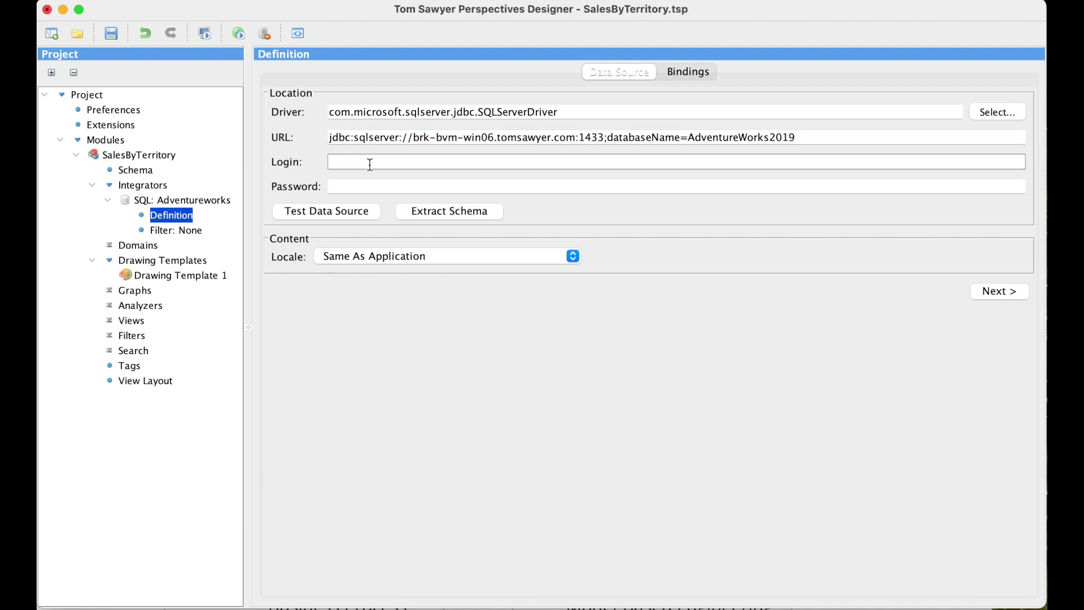
type("sa")
left_click(365, 187)
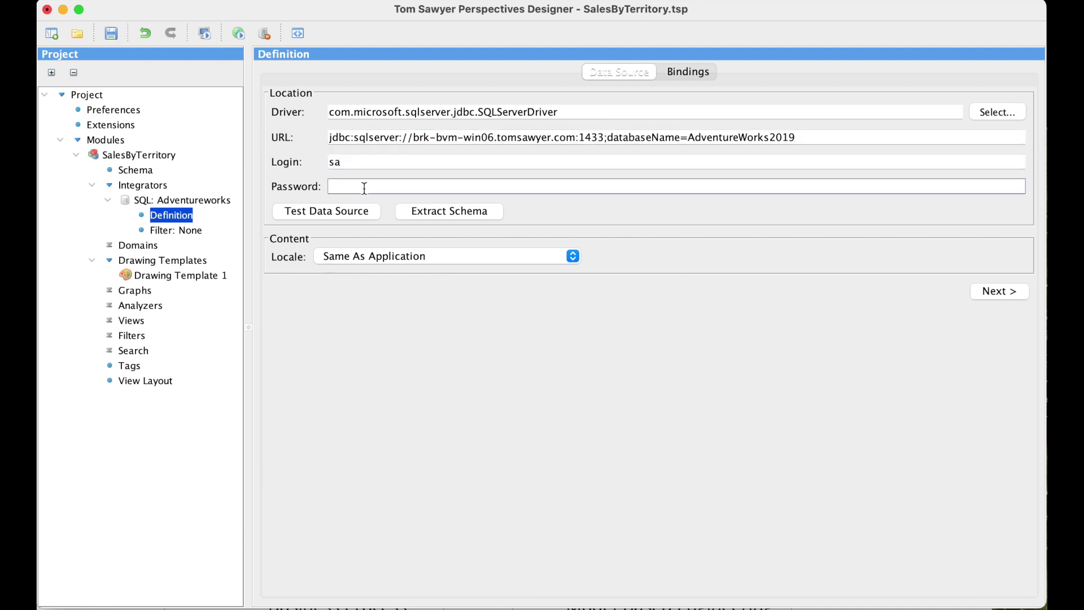
type("************")
left_click(344, 215)
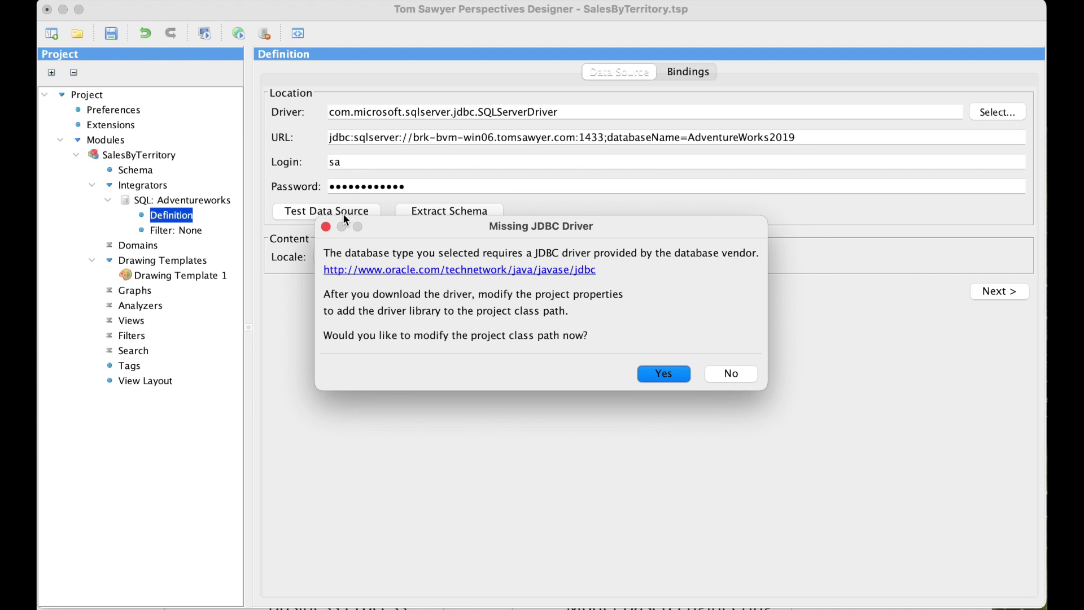
- Add mssql-jdbc-9.2.1.jre11.jar from the Resources folder to the project classpath
left_click(674, 374)
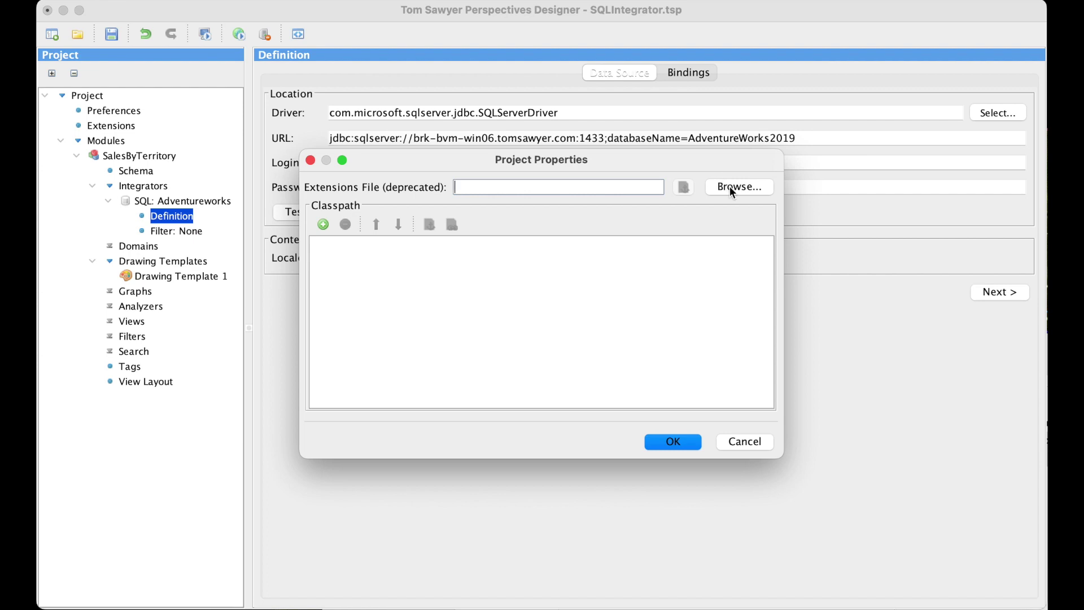
left_click(324, 224)
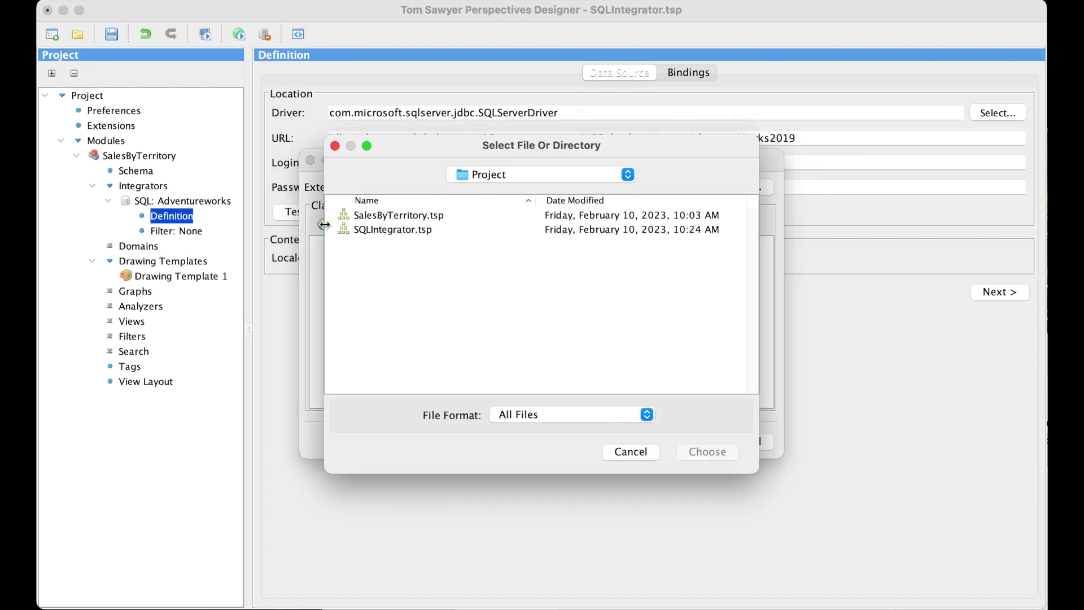
left_click(627, 174)
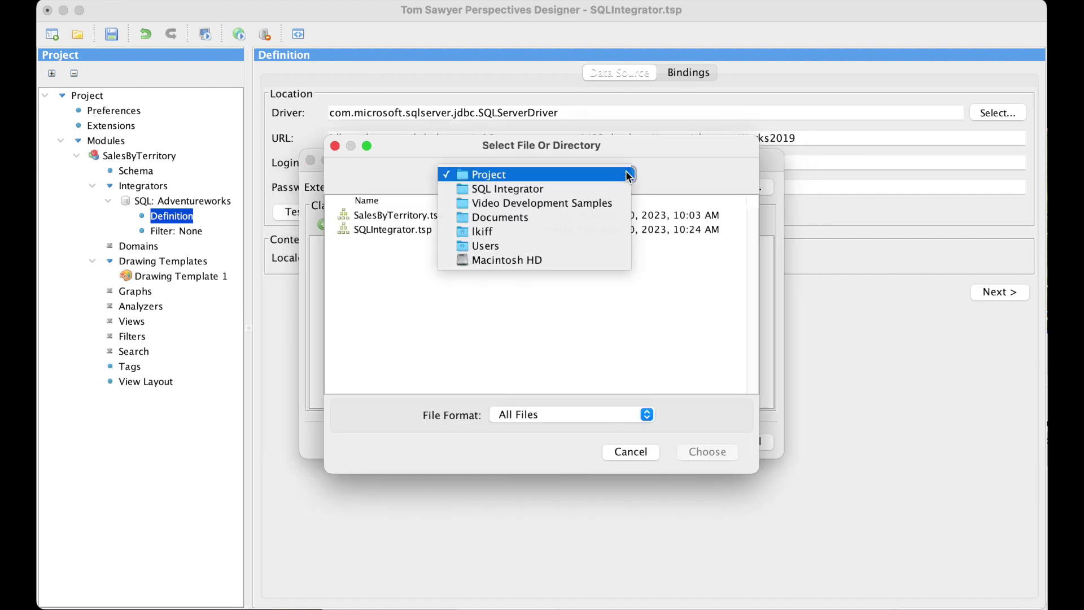
left_click(556, 188)
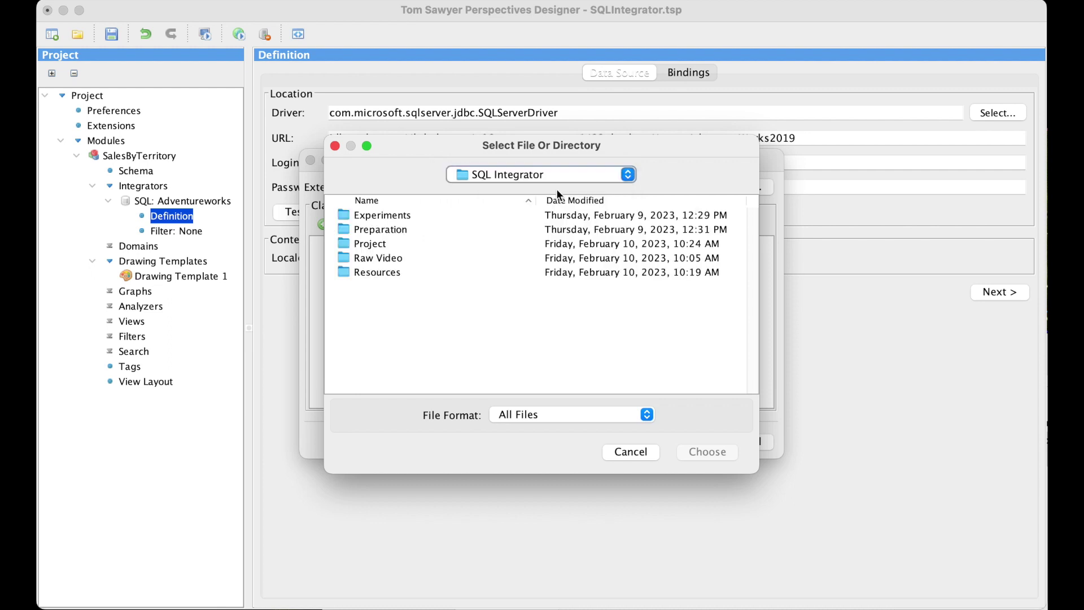
double_click(371, 272)
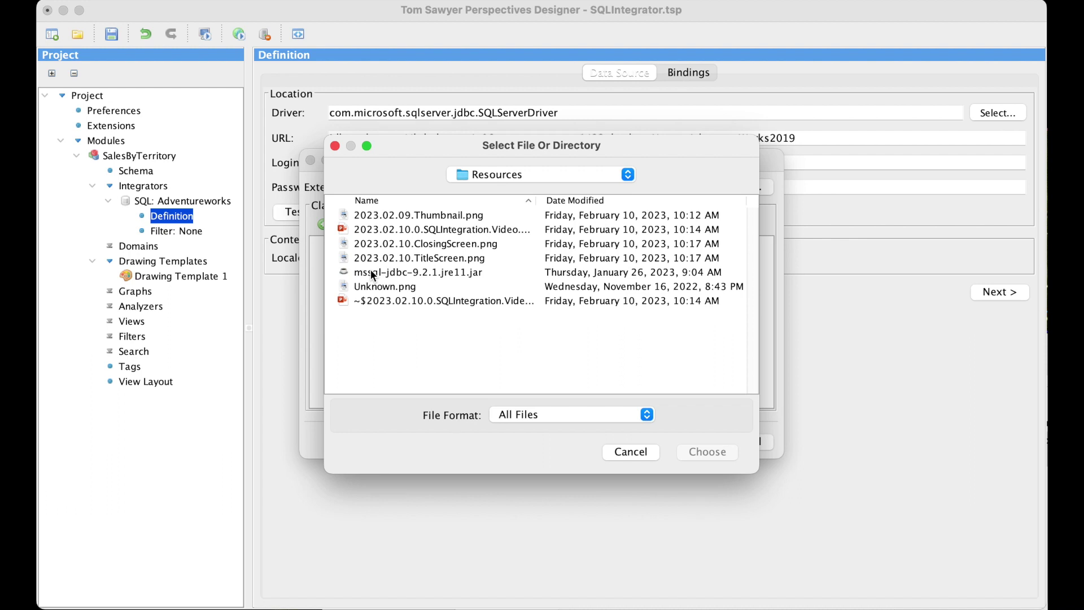
left_click(456, 272)
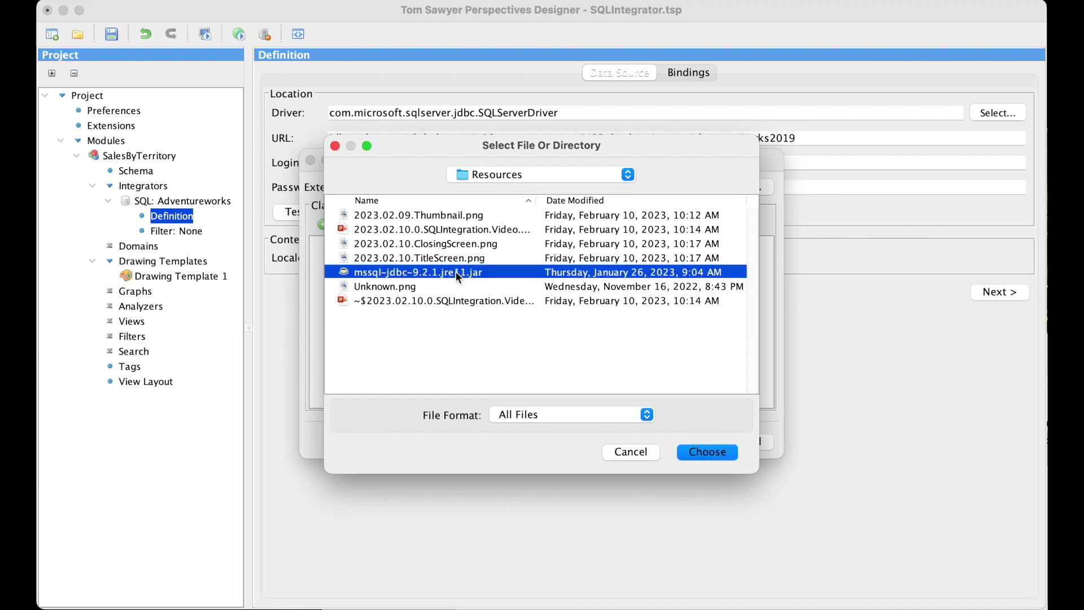
left_click(720, 453)
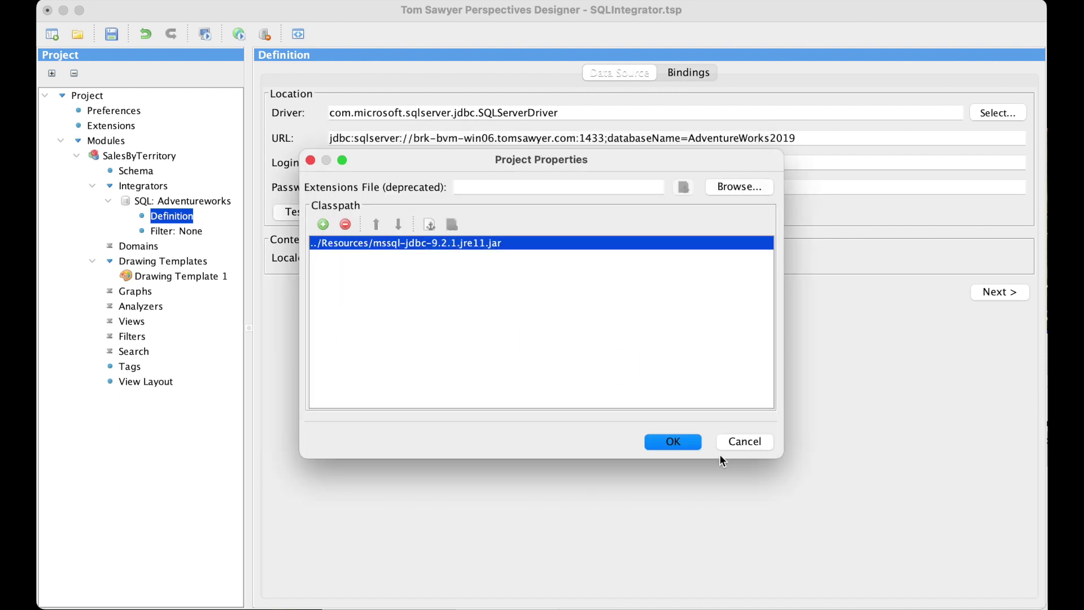
- Apply the classpath change, then save and reload the project
left_click(682, 441)
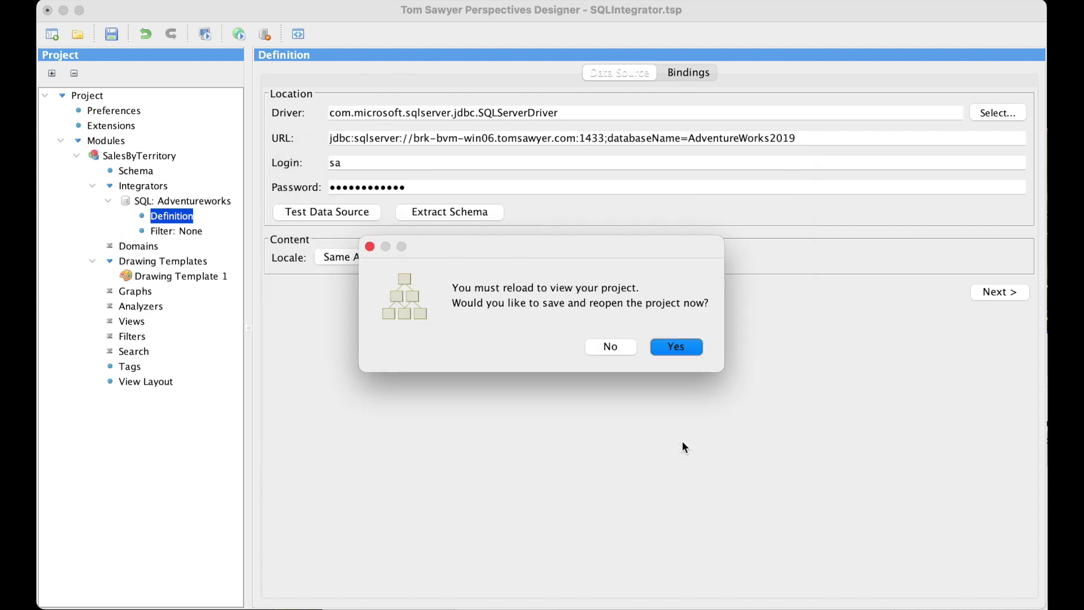
left_click(684, 348)
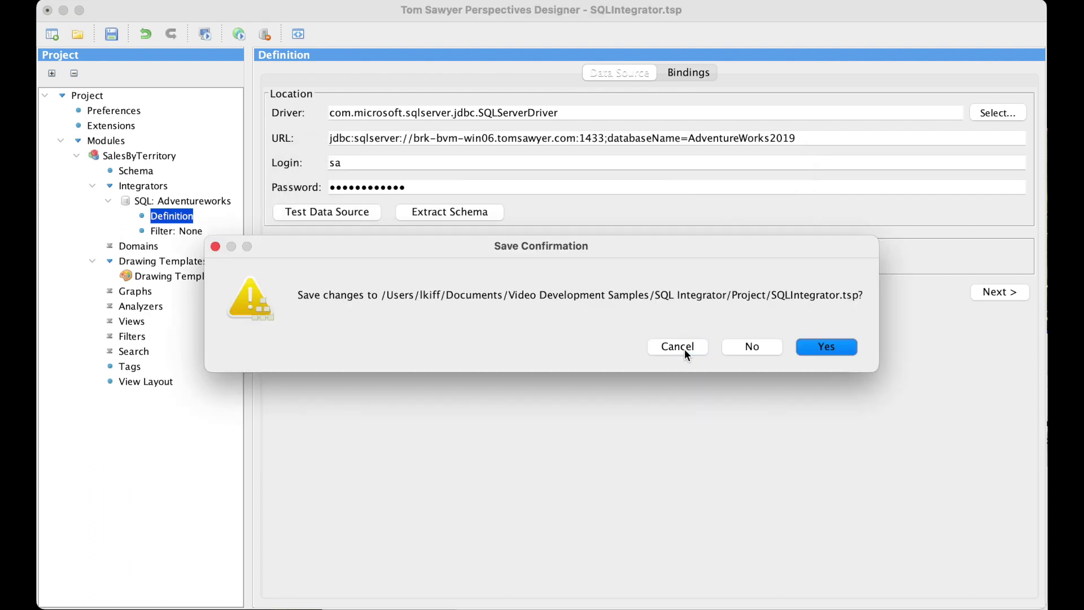
left_click(825, 346)
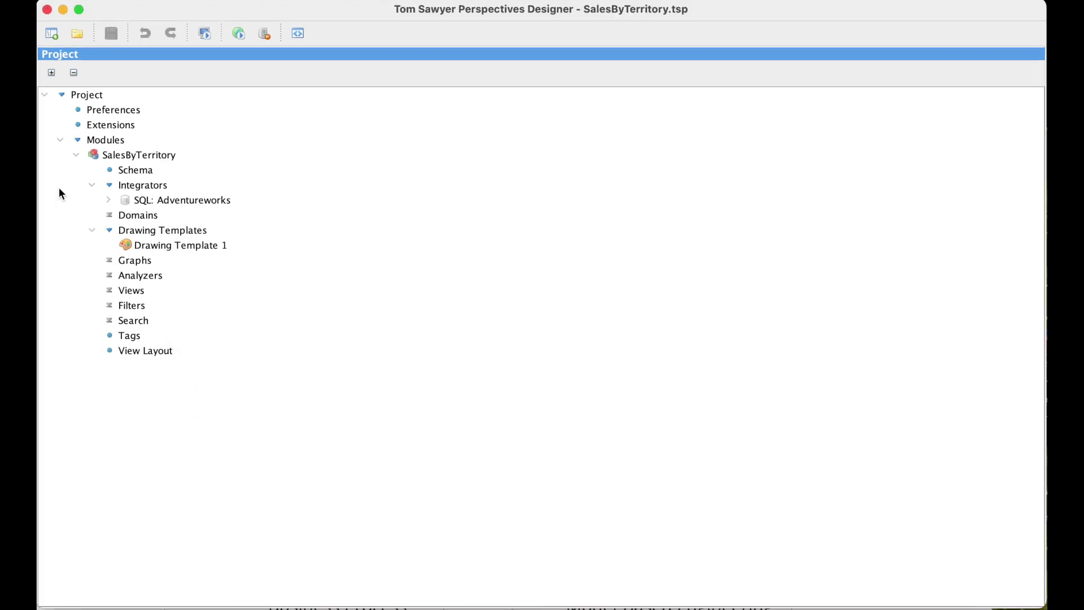
- Retest the Adventureworks connection and start extracting from the Sales schema
left_click(107, 200)
left_click(164, 220)
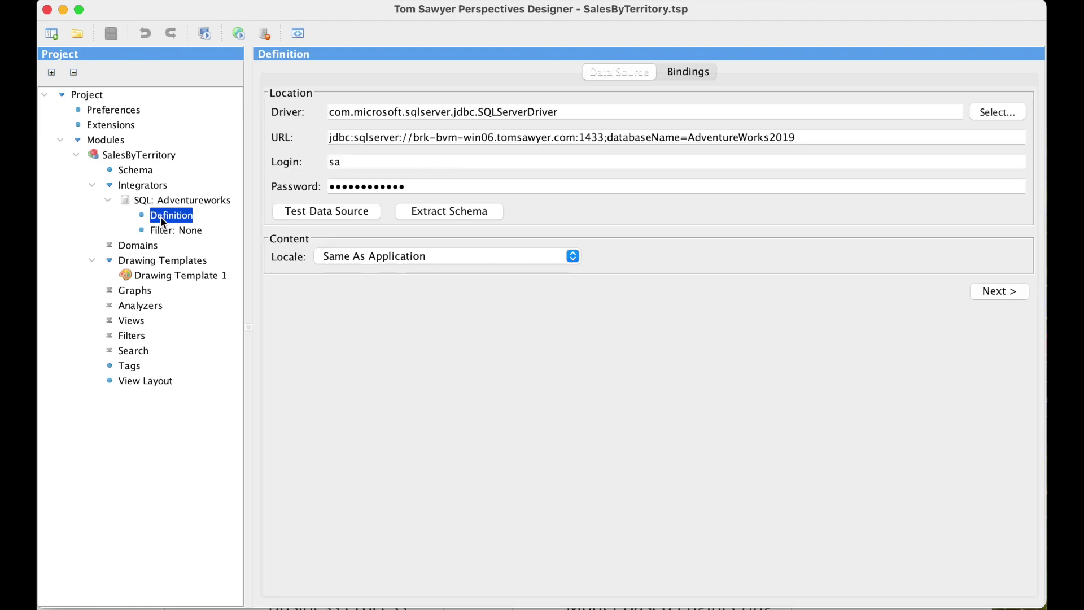
left_click(314, 211)
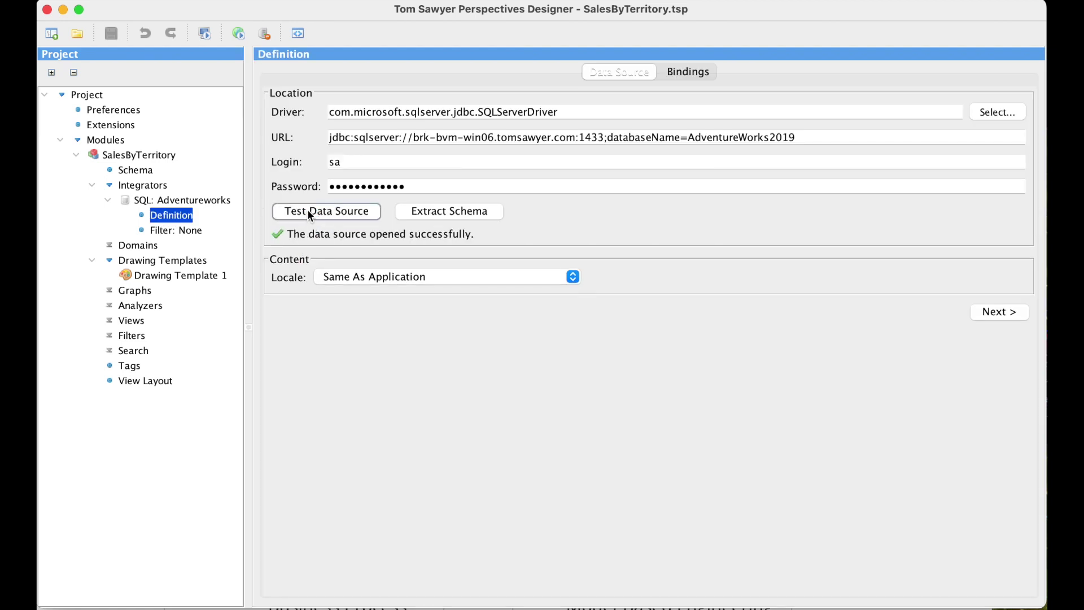
left_click(455, 209)
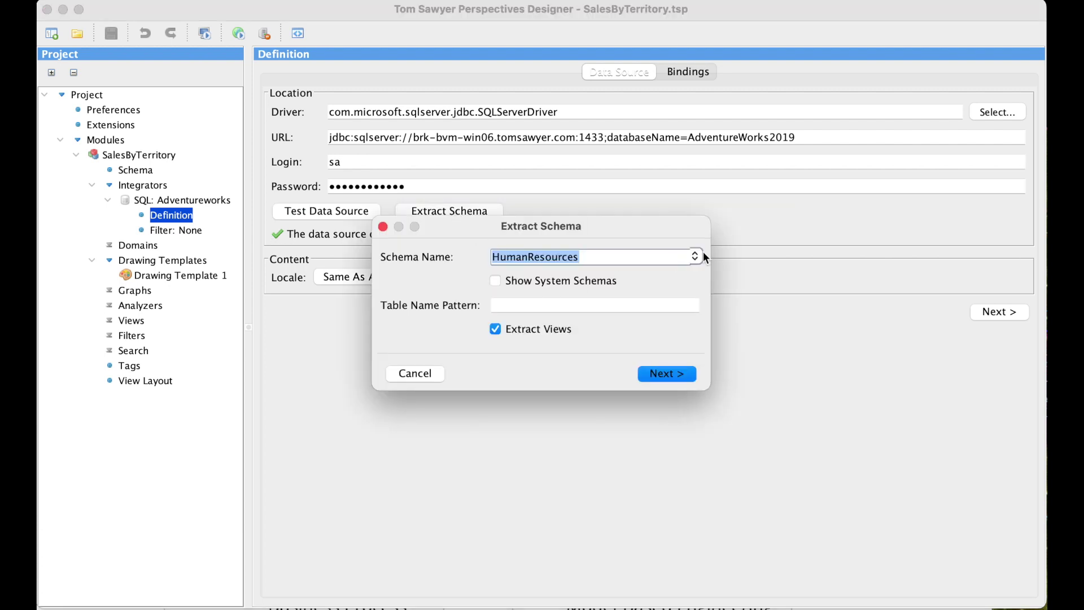
left_click(695, 257)
left_click(584, 329)
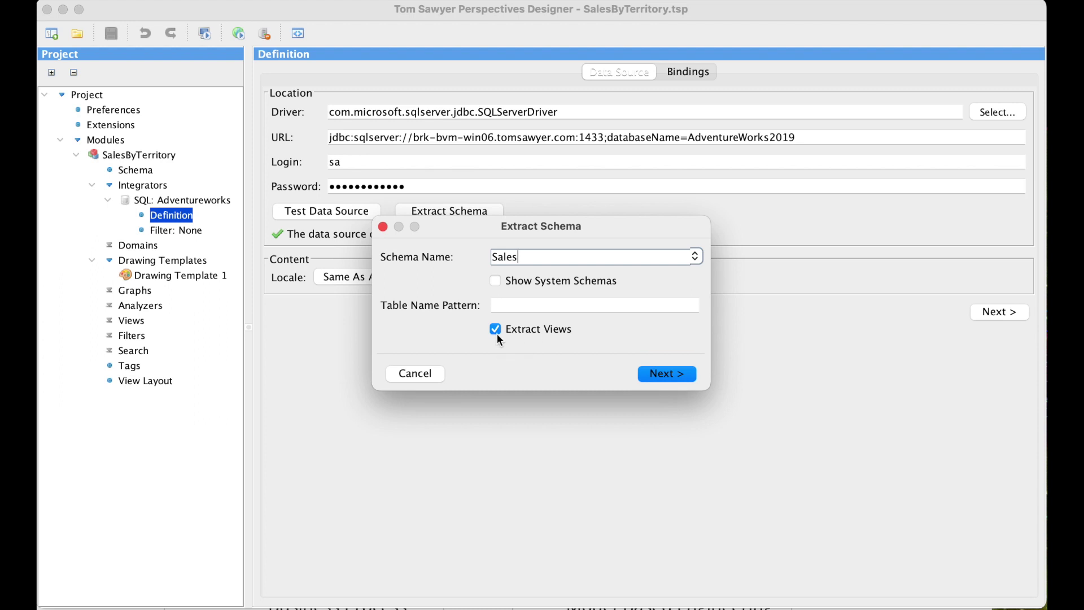
left_click(672, 374)
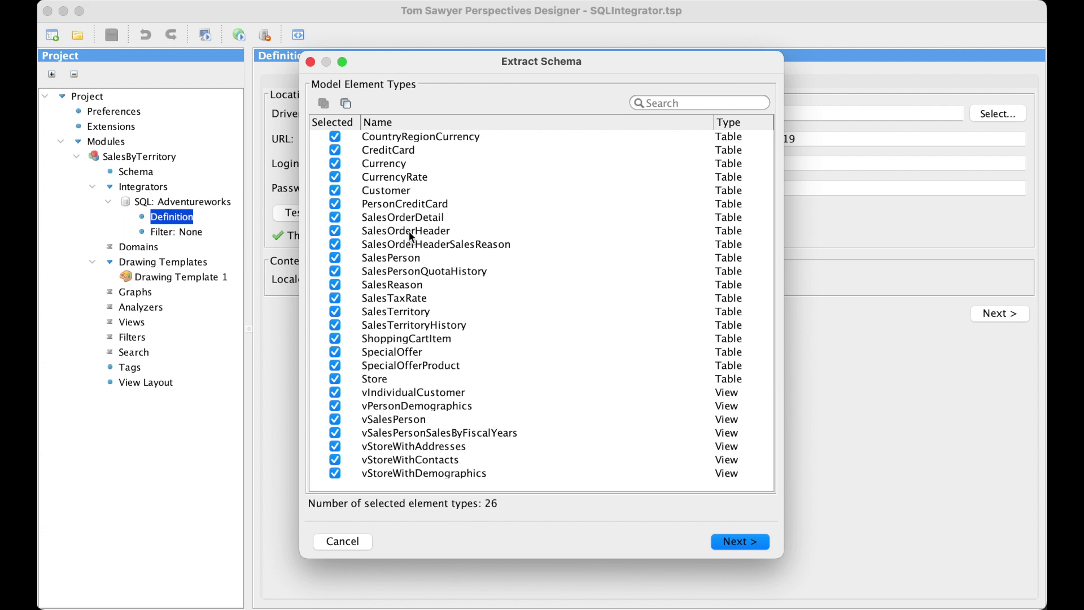
- Select only SalesOrderHeader, SalesPerson, SalesTerritory and vSalesPerson for extraction
left_click(347, 103)
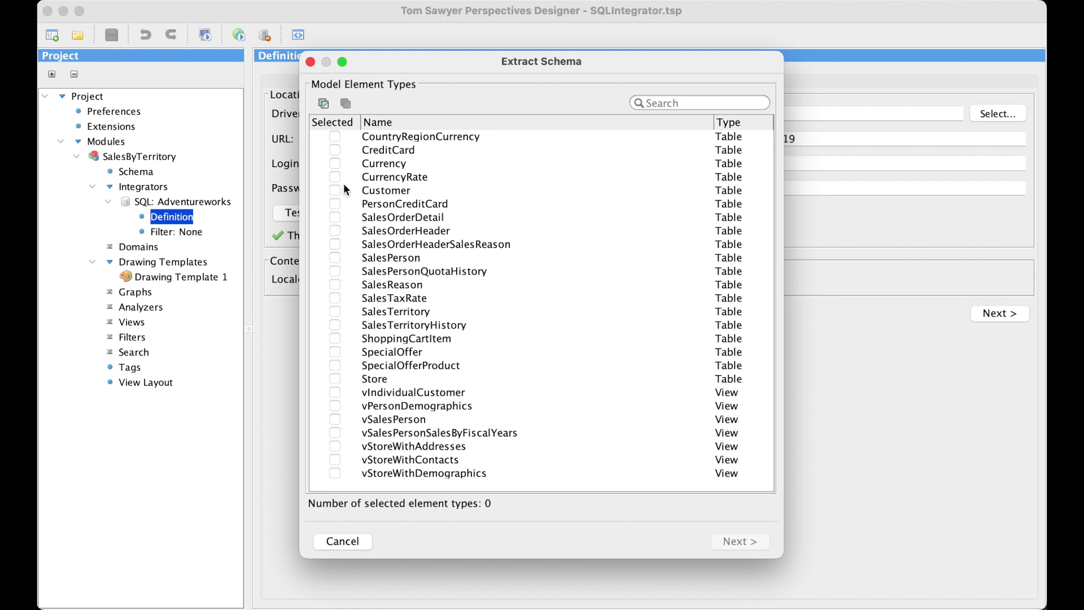
left_click(335, 230)
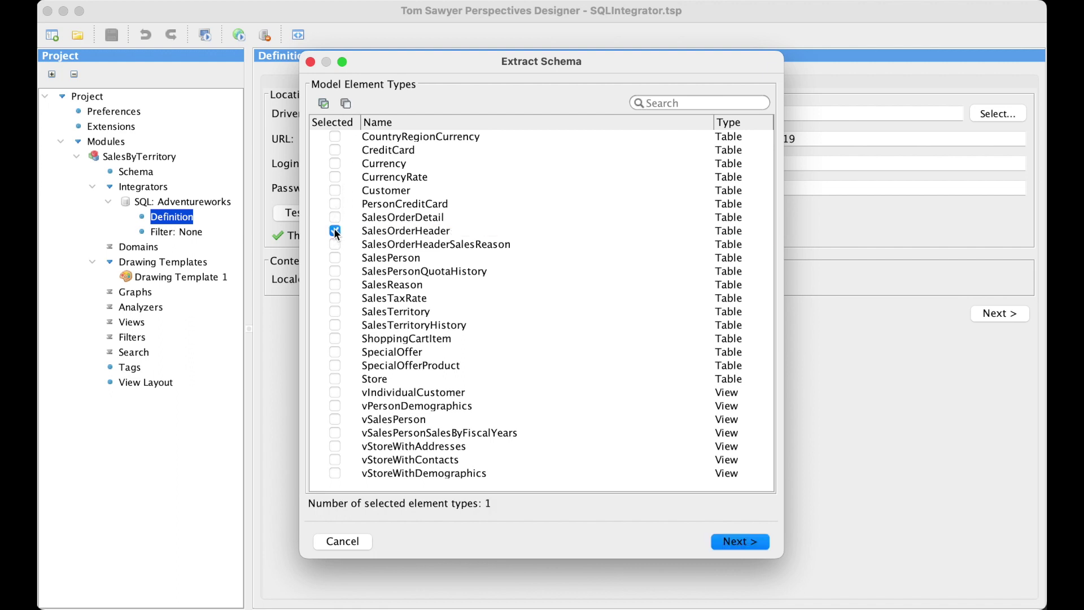
left_click(335, 259)
left_click(336, 311)
left_click(334, 420)
left_click(730, 541)
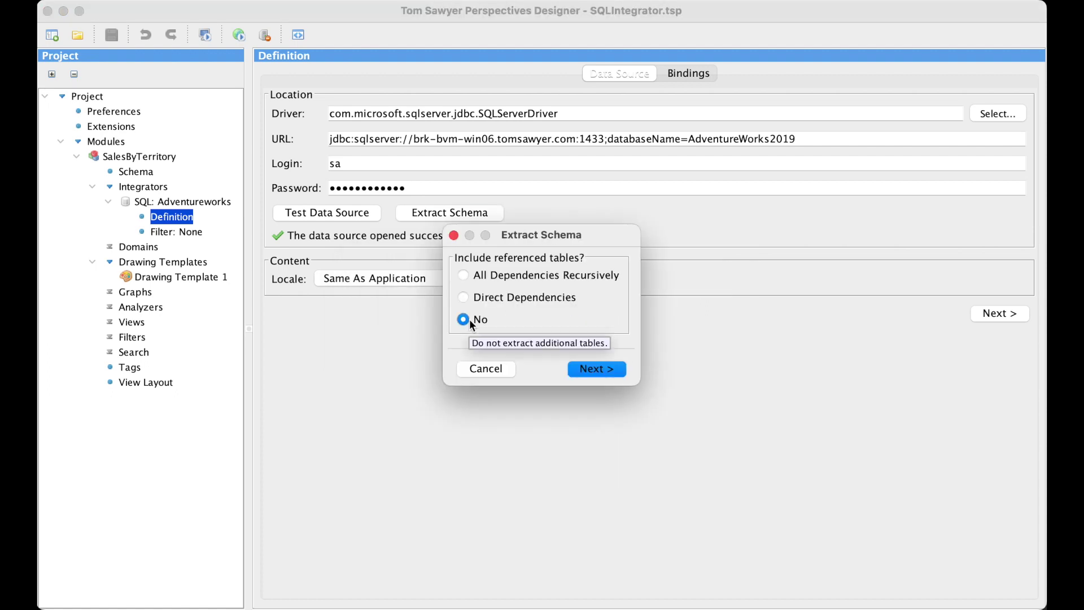
- Skip referenced tables and exclude SalesOrderHeader's address, shipping, credit card, totals and comment attributes
left_click(595, 368)
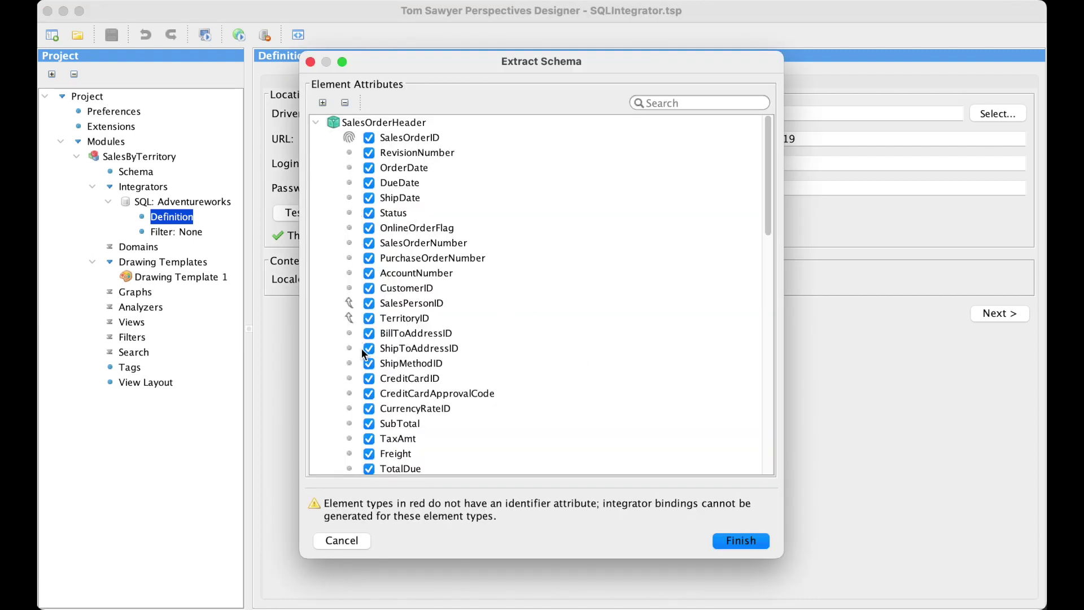
scroll(361, 395, "down", 4)
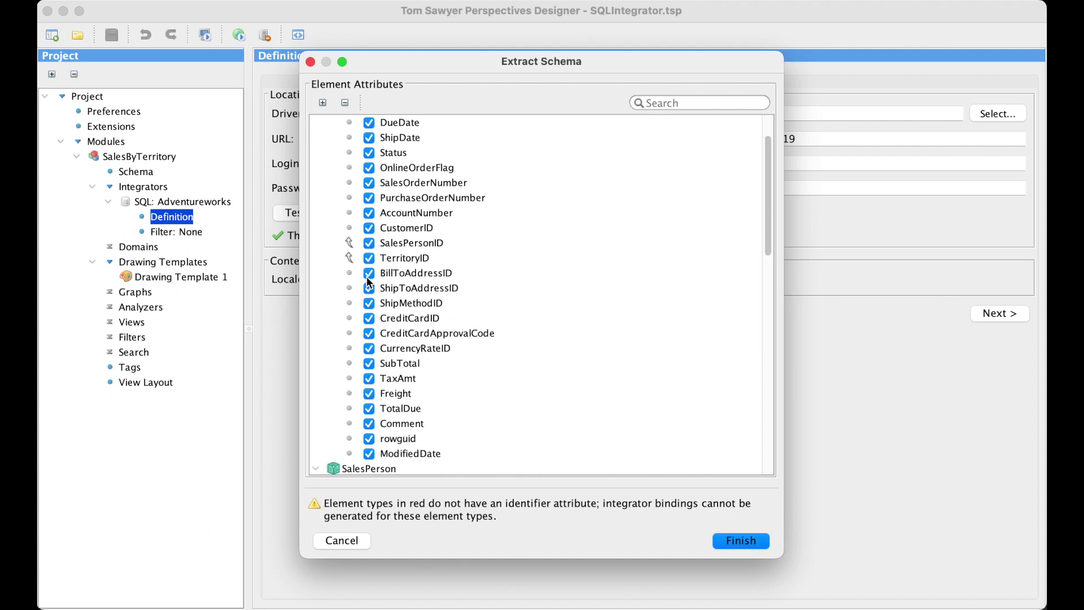
left_click(367, 274)
left_click(368, 288)
left_click(370, 303)
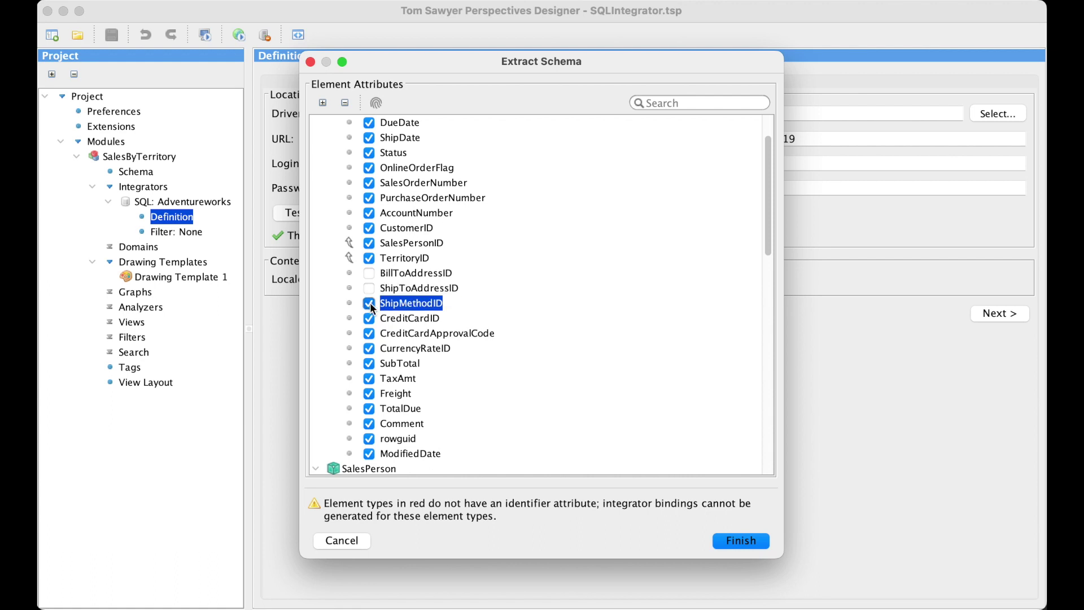
left_click(371, 318)
left_click(371, 333)
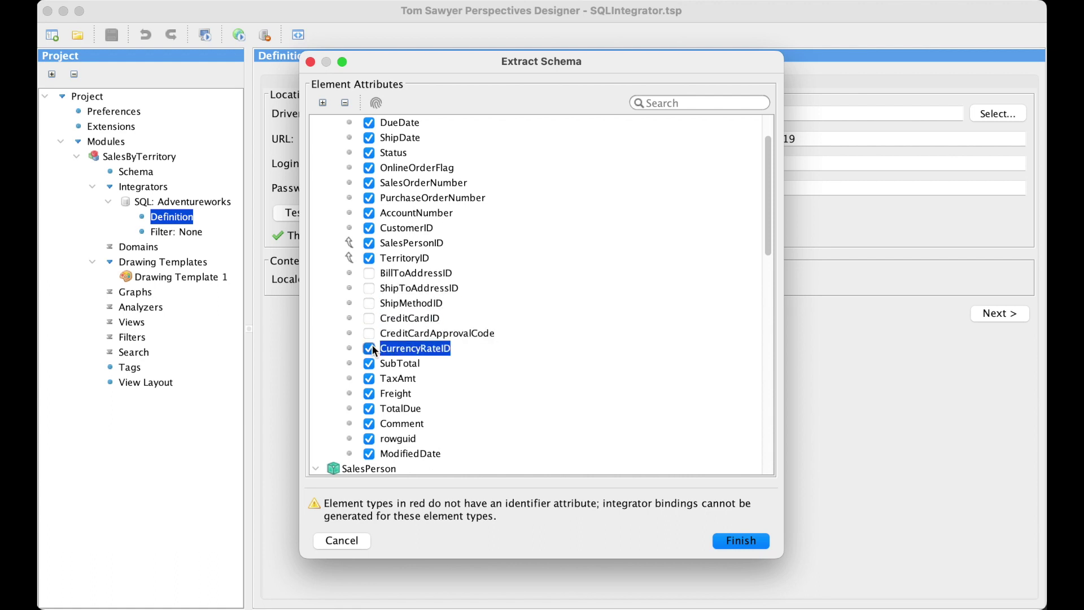
left_click(368, 364)
left_click(369, 378)
left_click(368, 393)
left_click(368, 425)
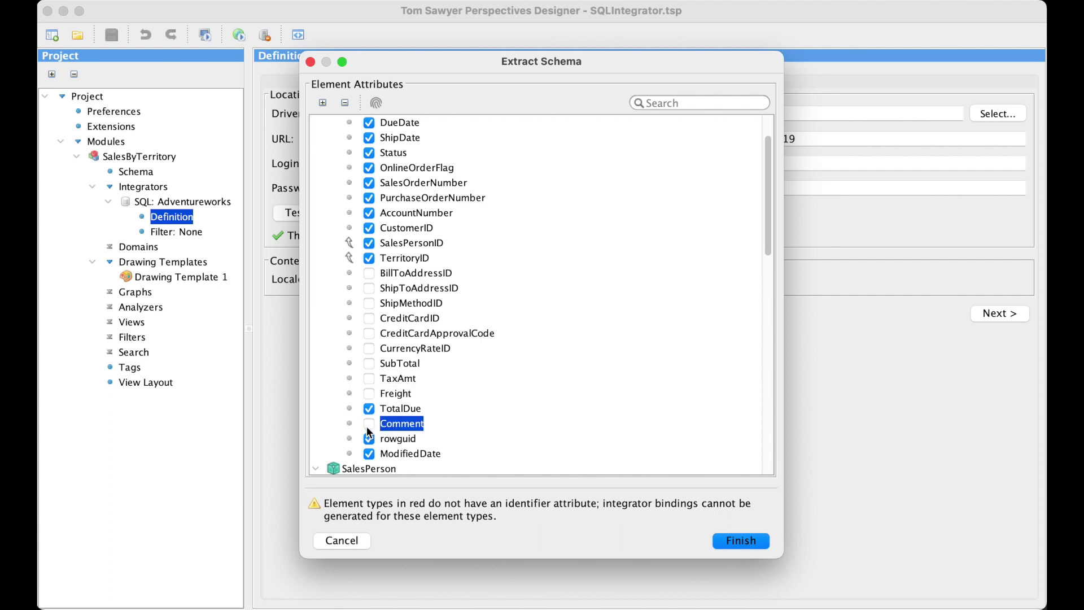
left_click(369, 454)
scroll(388, 422, "down", 10)
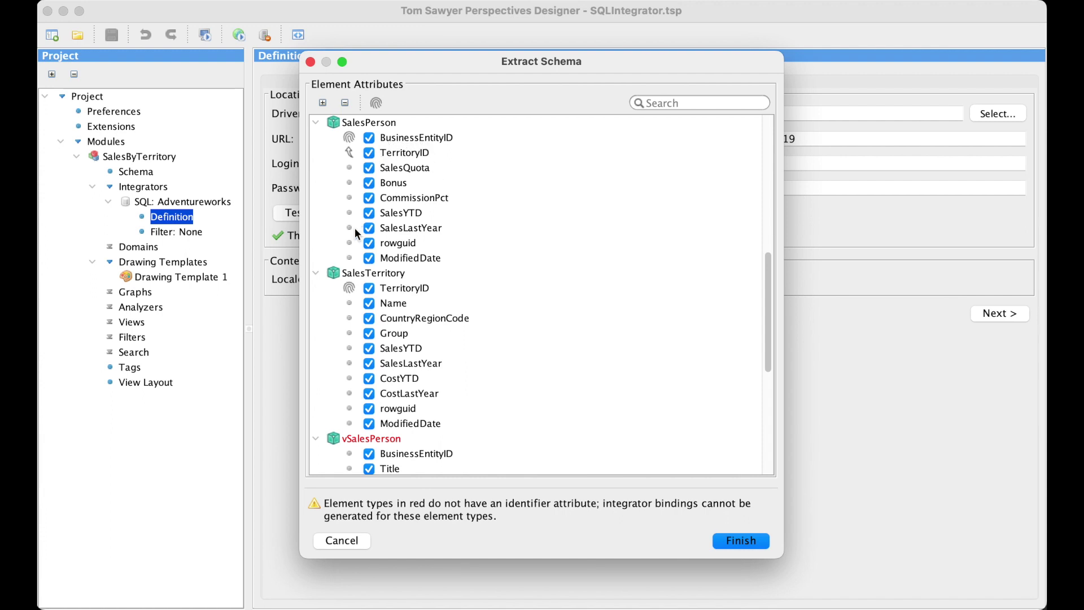
- Exclude vSalesPerson's phone, email, address, postal, country and territory attributes
left_click(316, 273)
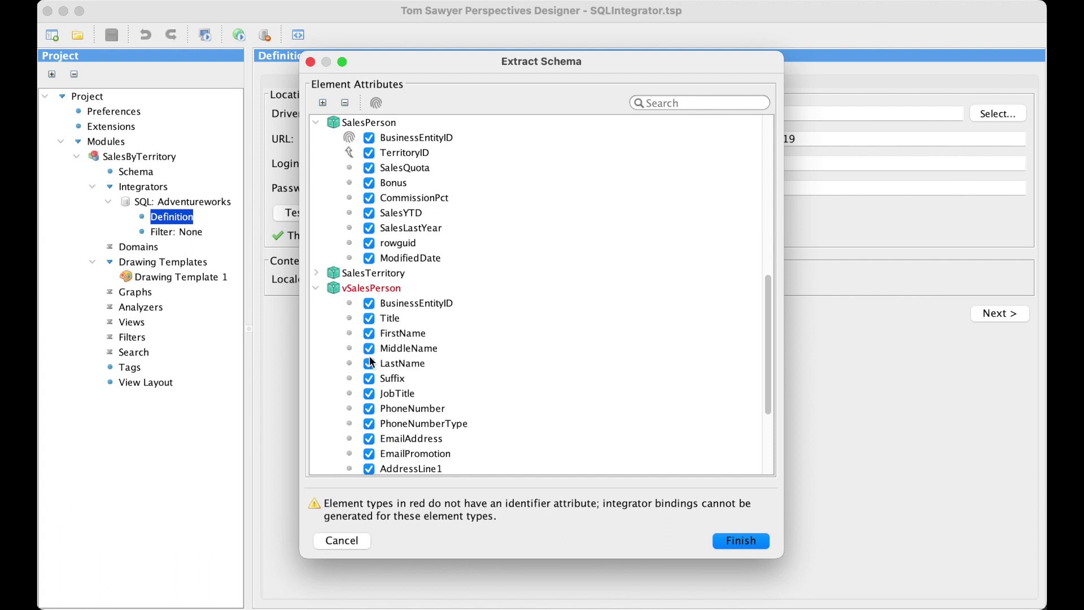
scroll(371, 361, "down", 5)
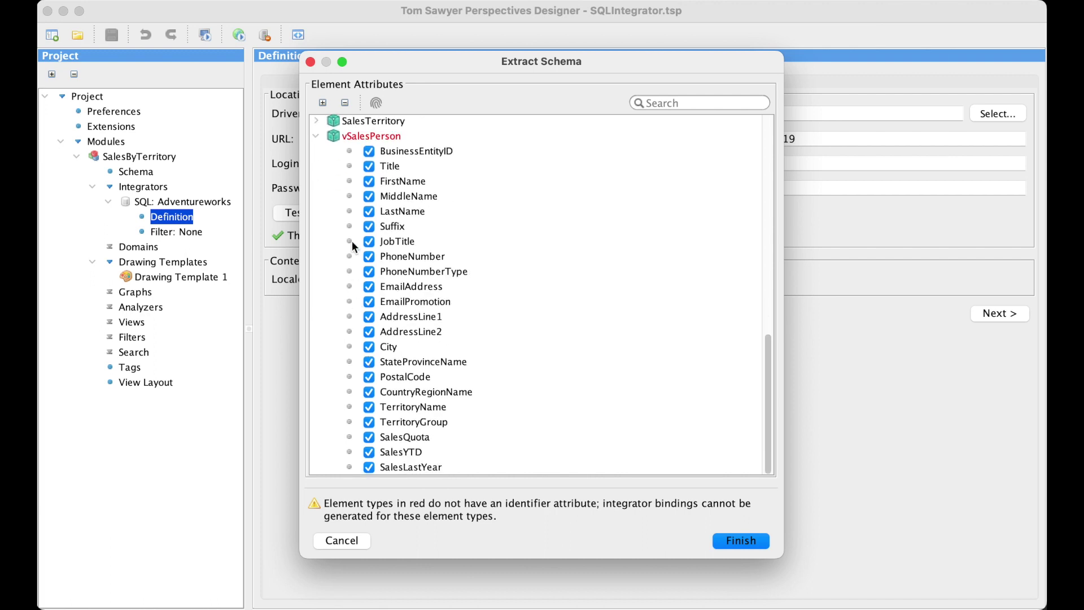
left_click(369, 257)
left_click(369, 271)
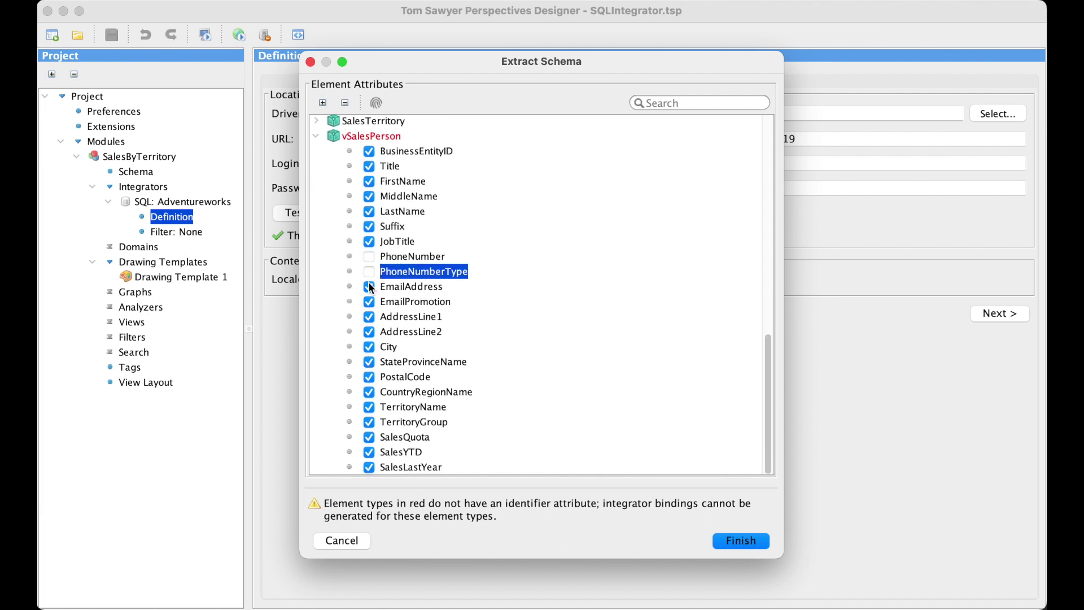
left_click(369, 287)
left_click(369, 303)
left_click(370, 317)
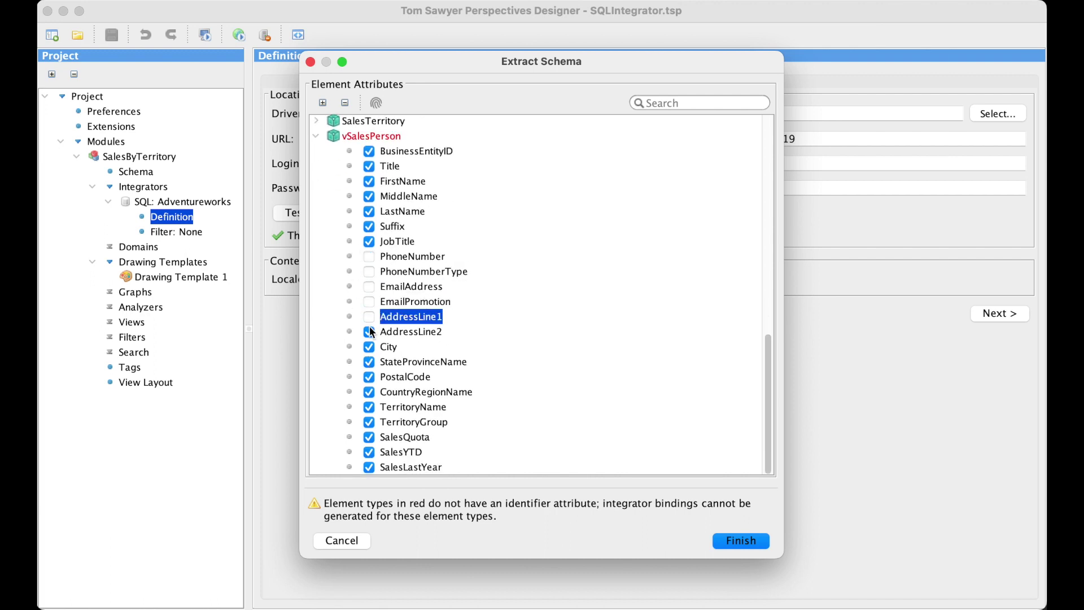
left_click(369, 332)
left_click(370, 347)
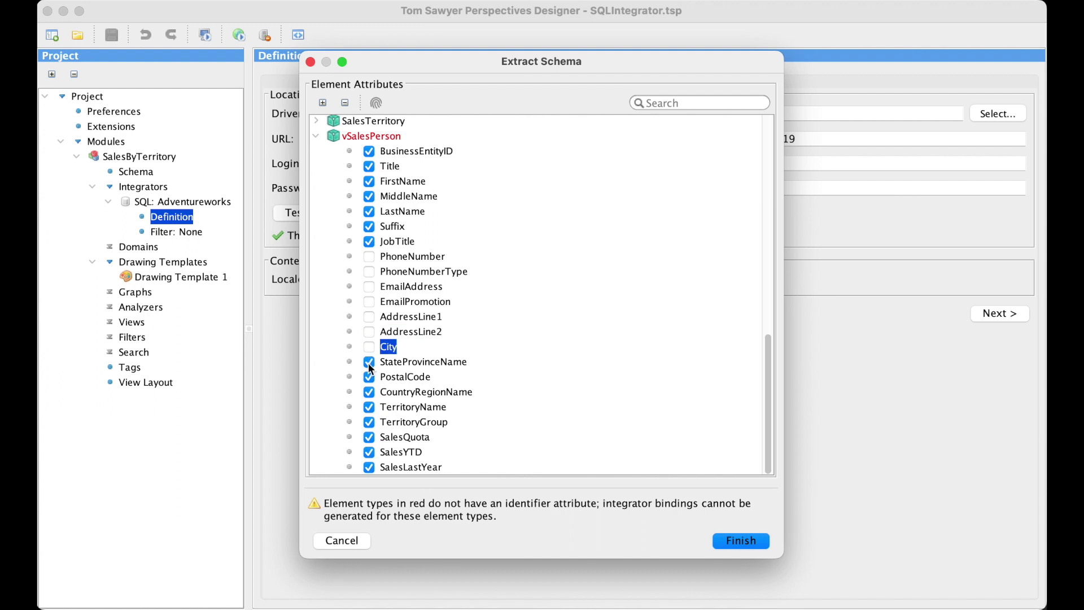
left_click(370, 363)
left_click(368, 377)
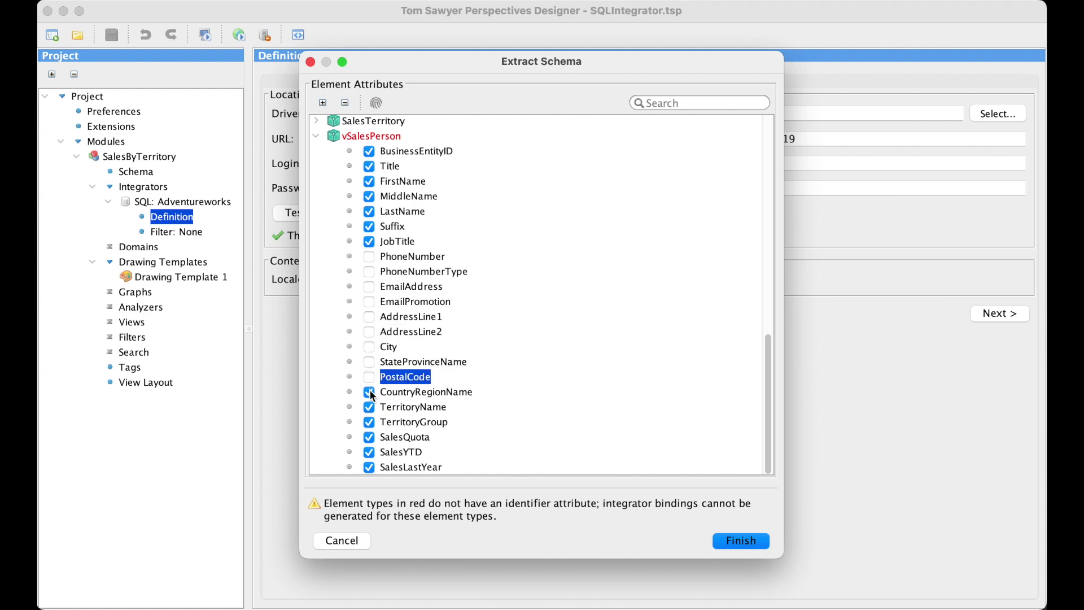
left_click(369, 393)
left_click(368, 408)
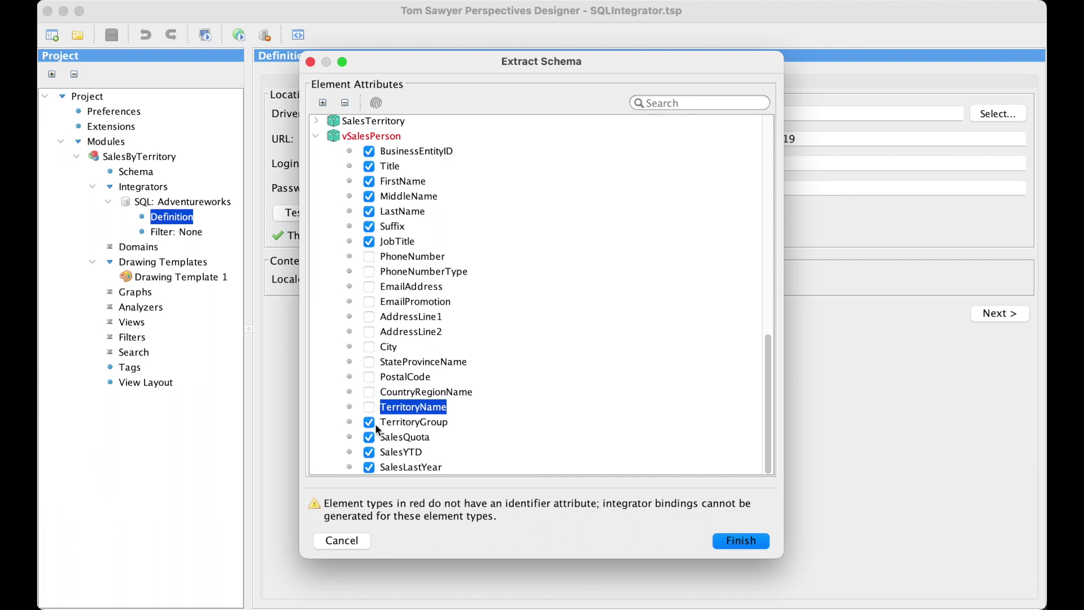
left_click(371, 422)
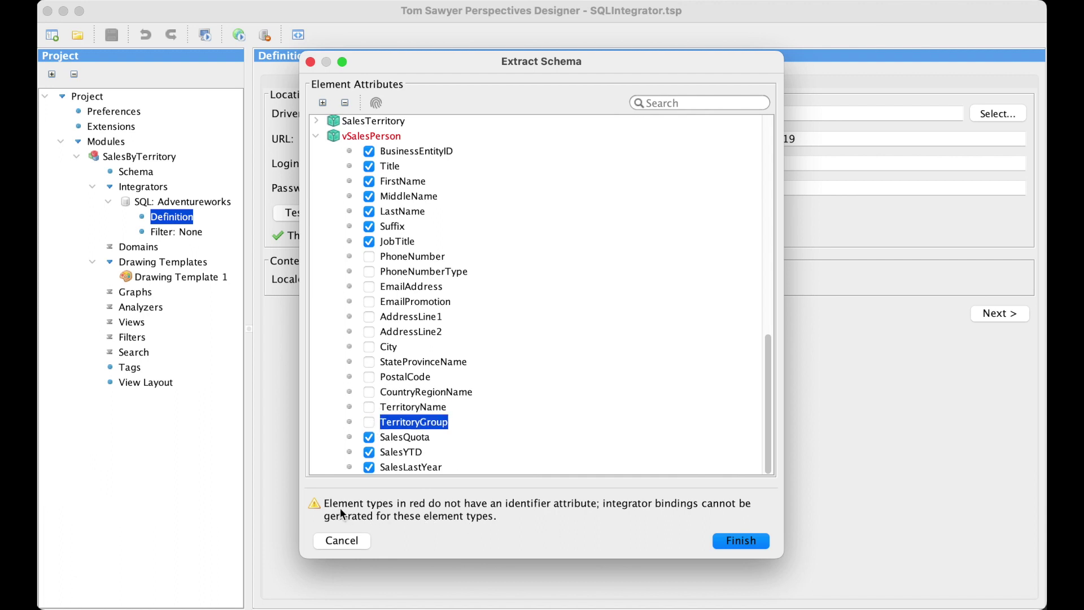
- Finish extracting the four element types and show the integrator's bindings
left_click(748, 544)
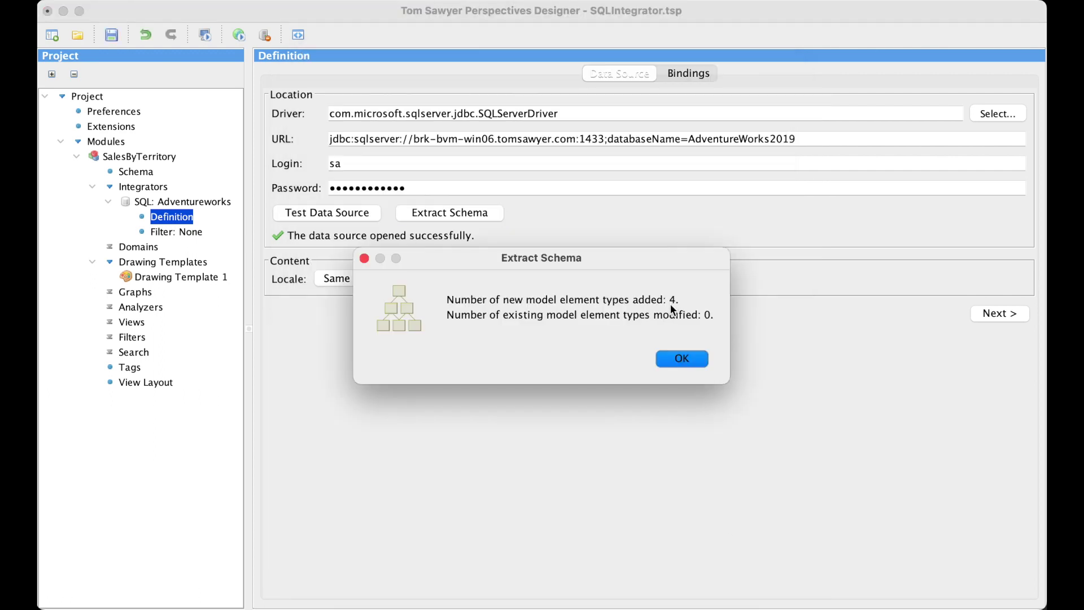
left_click(682, 362)
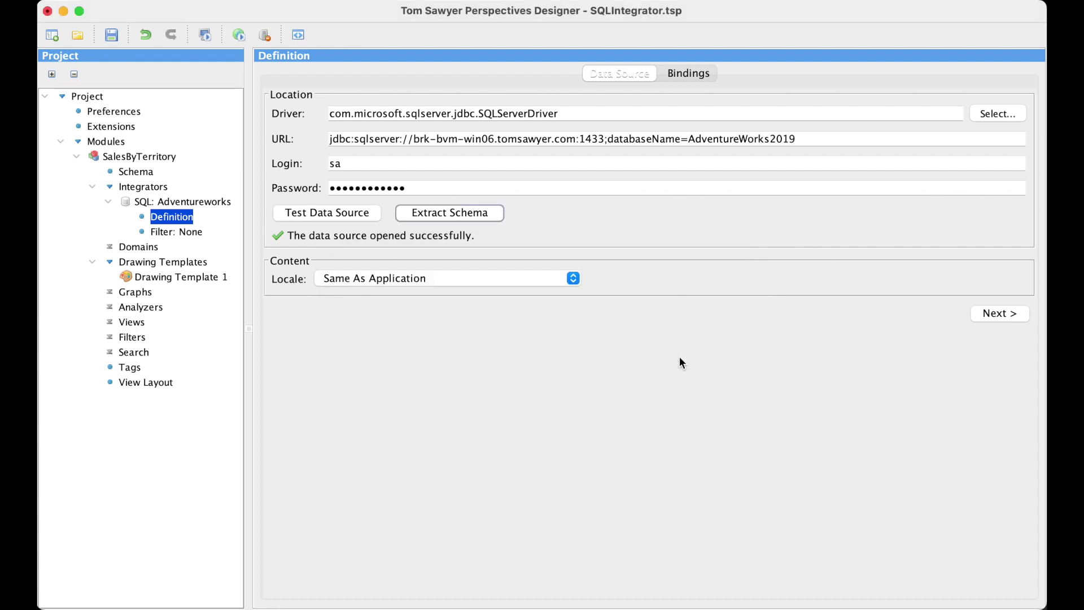
left_click(690, 79)
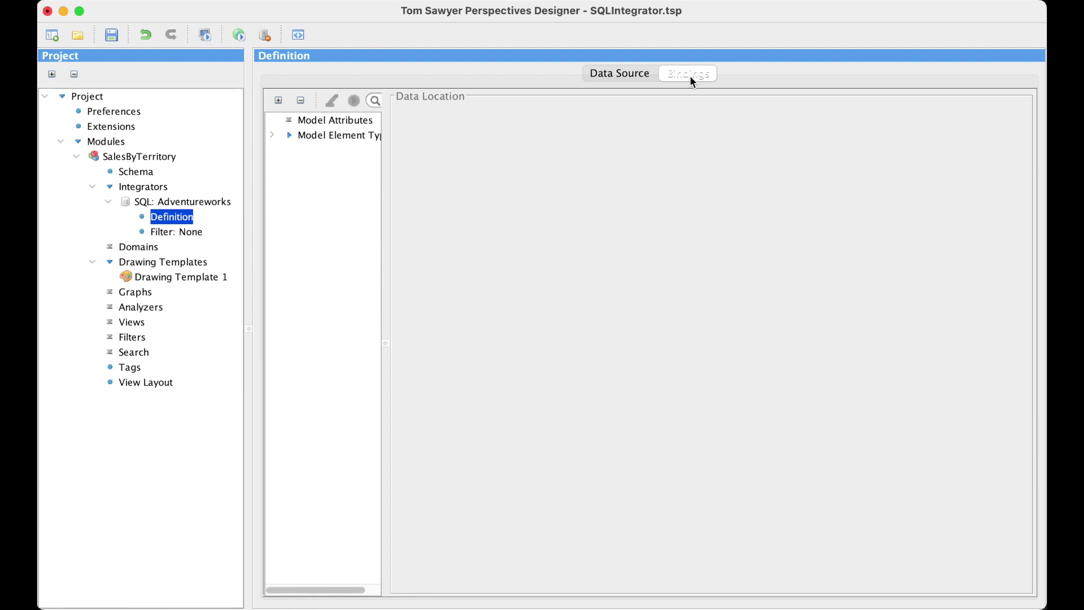
- Review SalesOrderHeader's table binding and its SalesOrderID and RevisionNumber column bindings
left_click(272, 135)
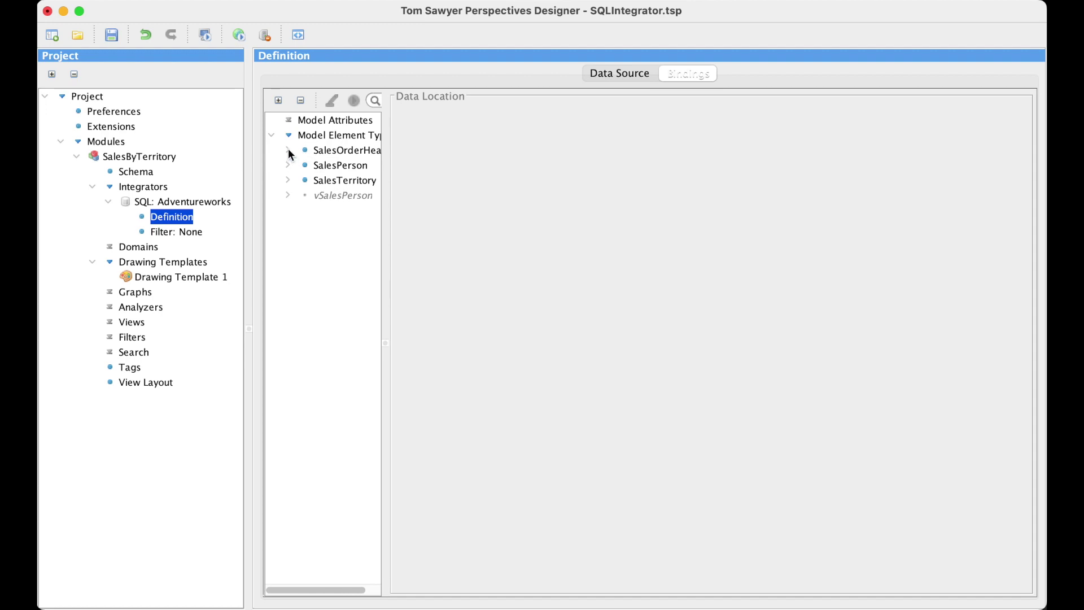
left_click(288, 150)
left_click(348, 150)
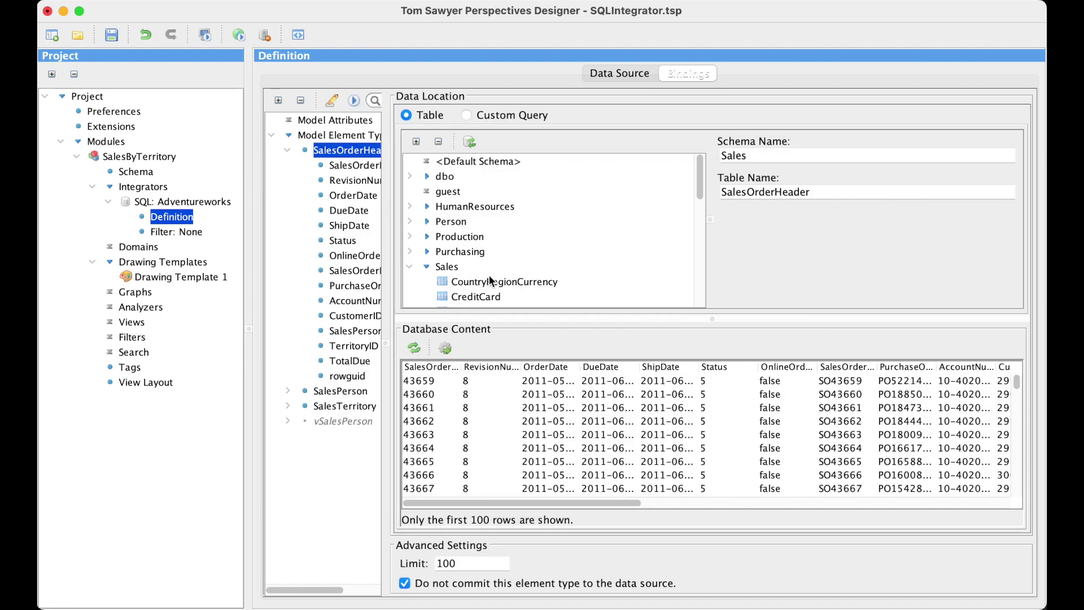
scroll(490, 281, "down", 5)
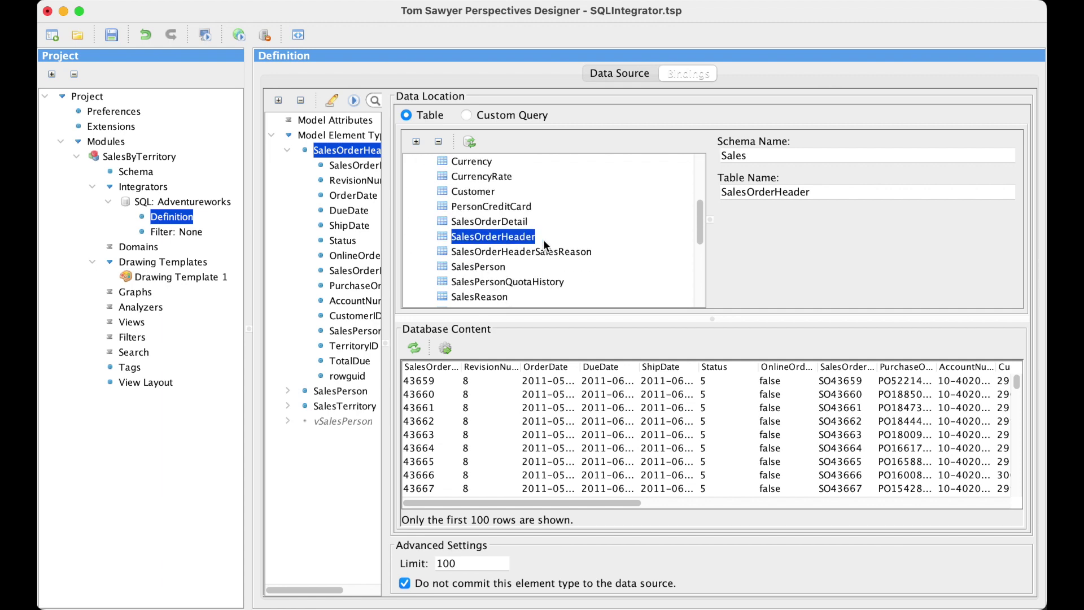
left_click(356, 167)
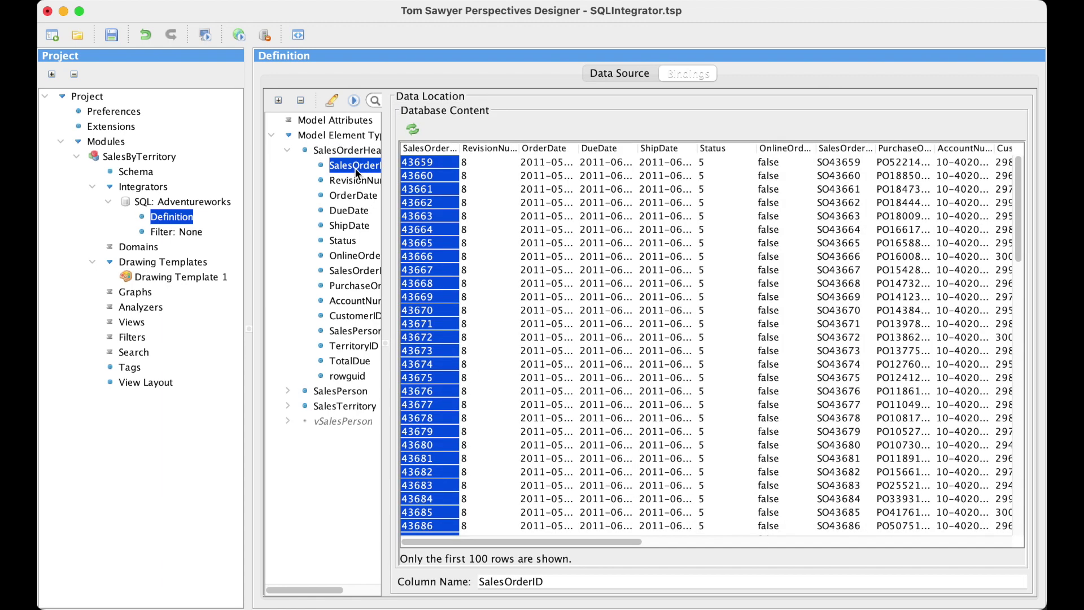
left_click(354, 181)
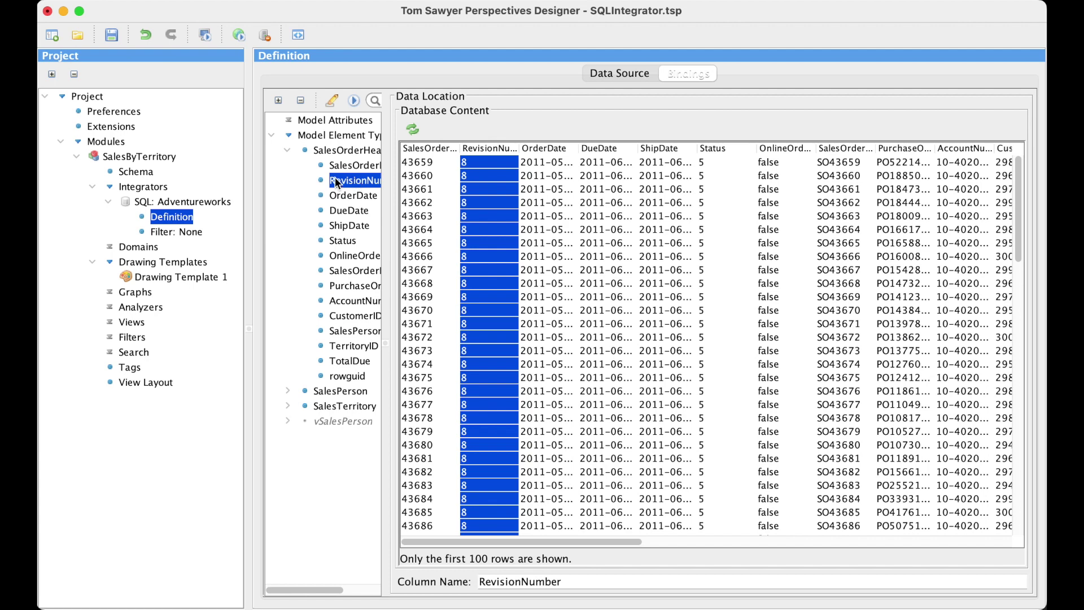
left_click(287, 149)
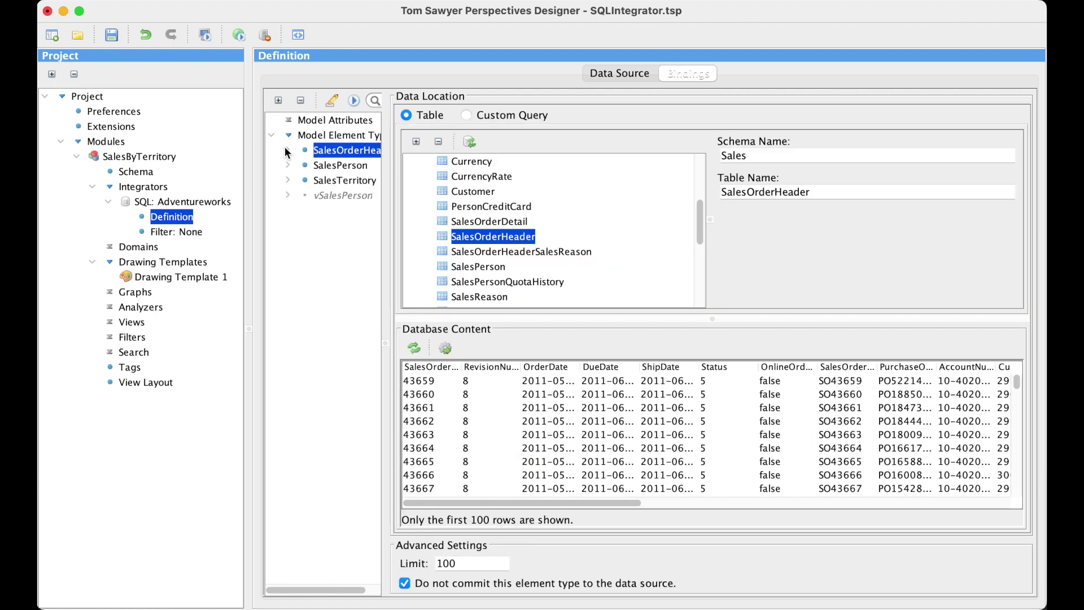
- Check vSalesPerson's attributes, then open the module schema with its diagram enabled
left_click(287, 195)
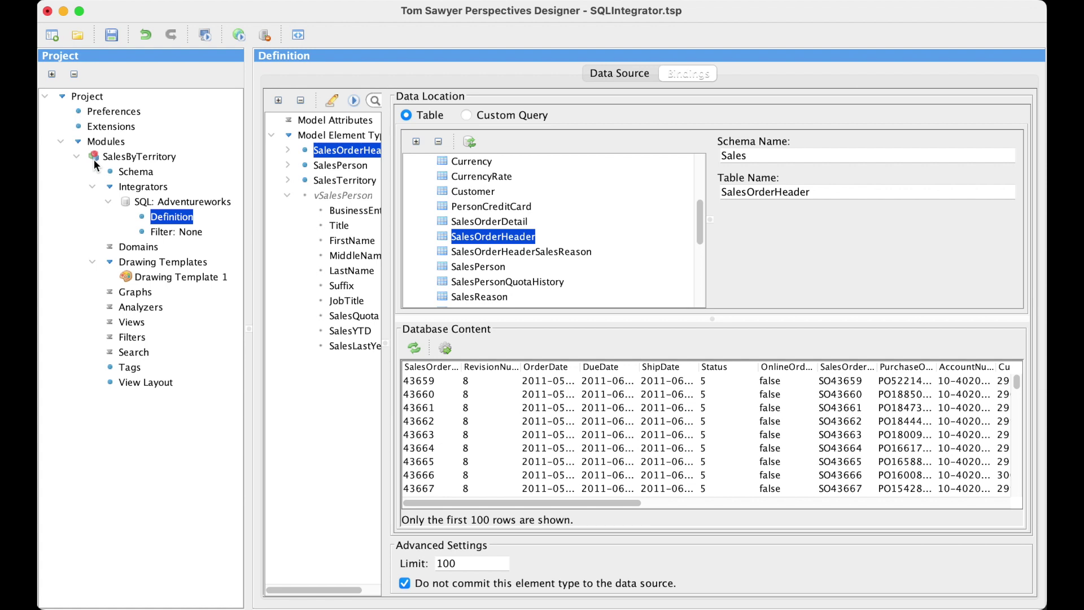
left_click(133, 171)
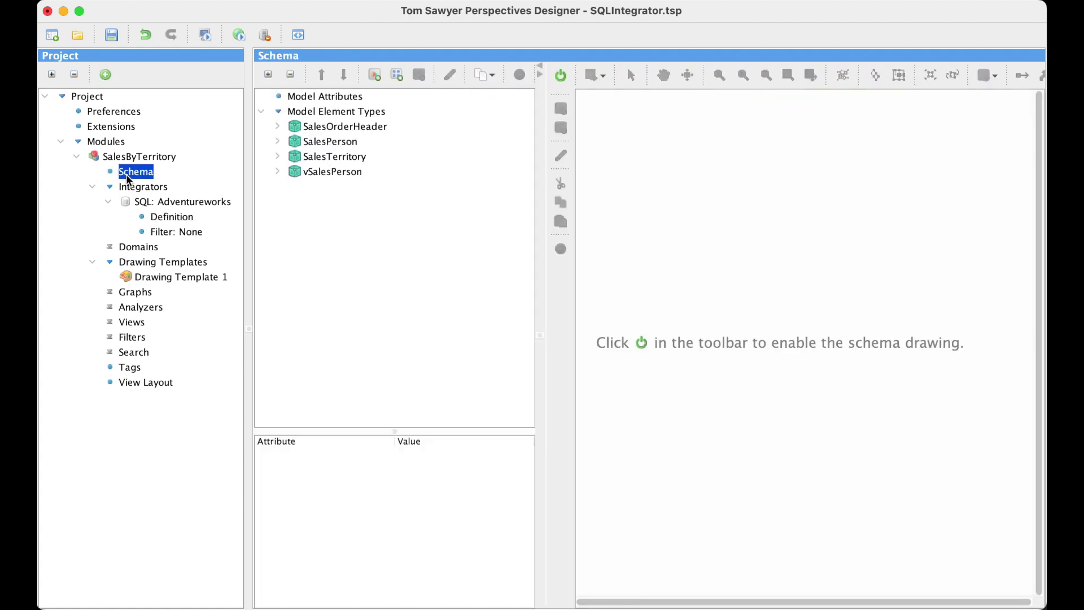
left_click(562, 76)
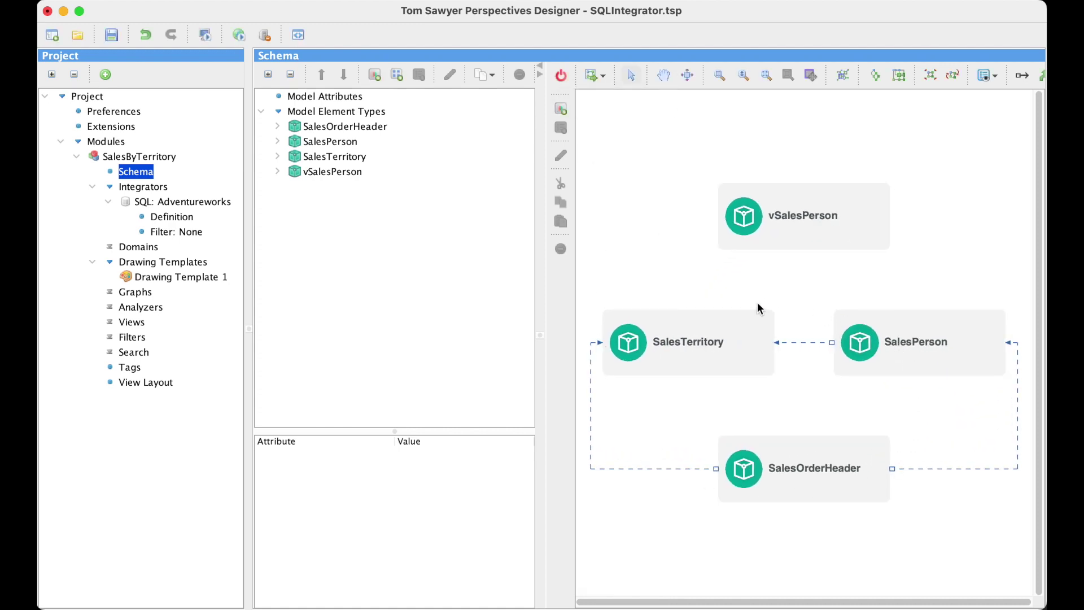
- Mark vSalesPerson's BusinessEntityID attribute as its identifier
left_click(811, 206)
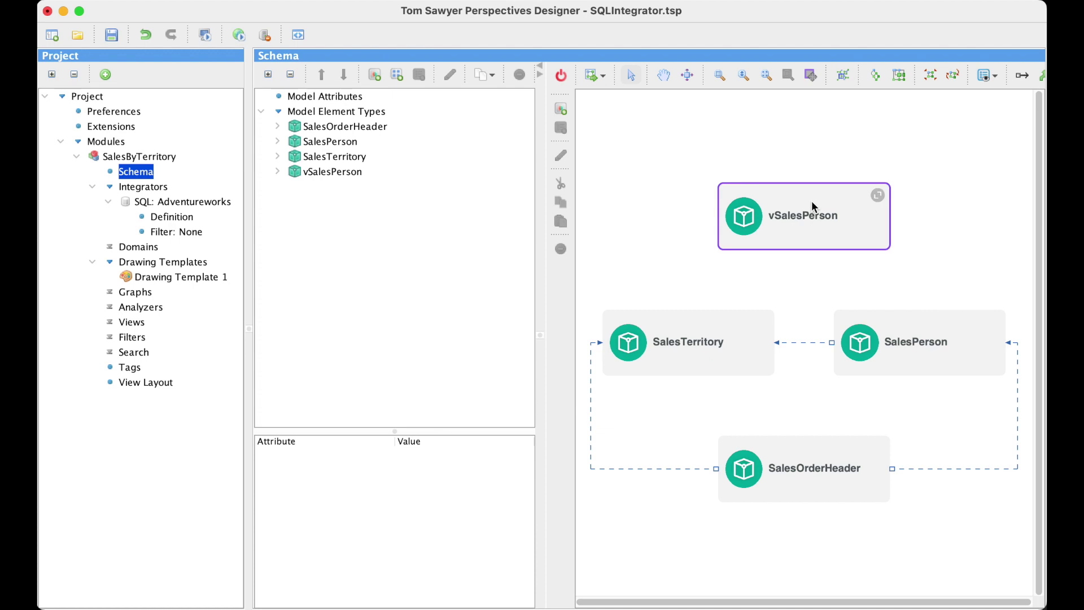
left_click(278, 173)
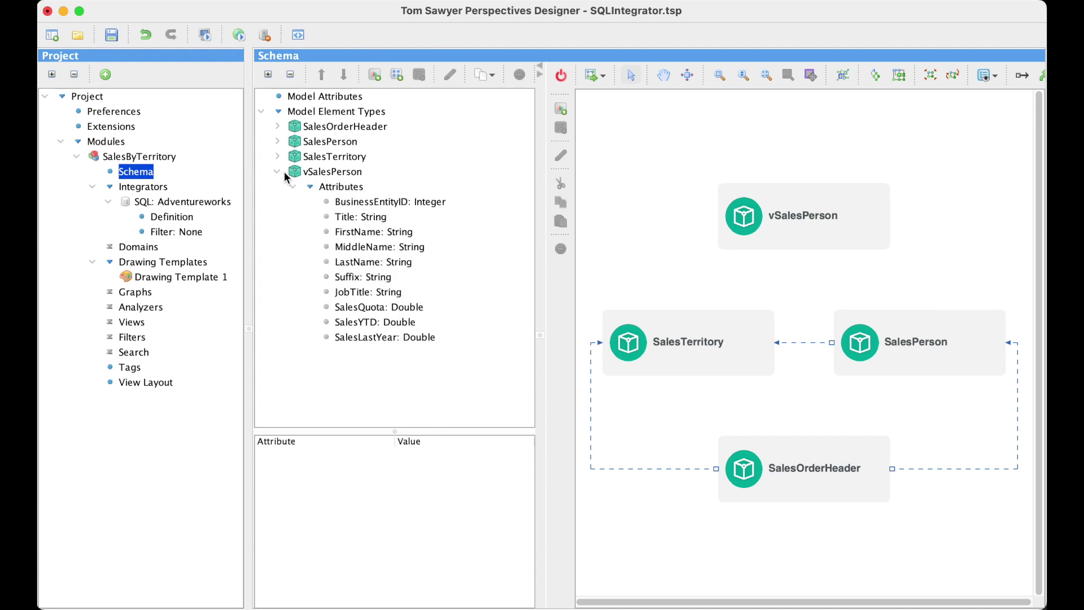
left_click(377, 204)
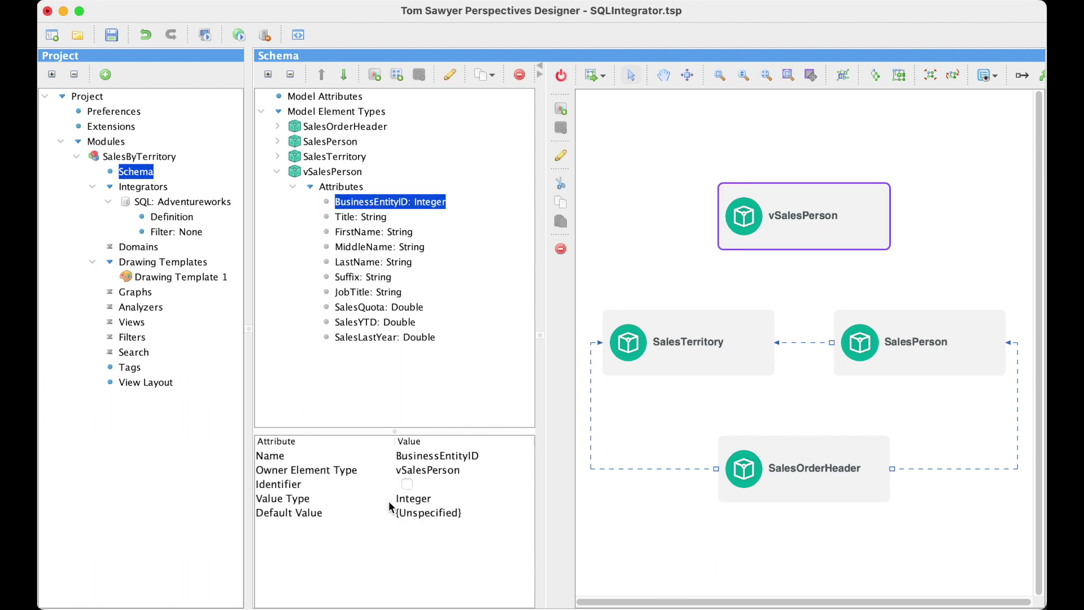
left_click(407, 484)
left_click(277, 128)
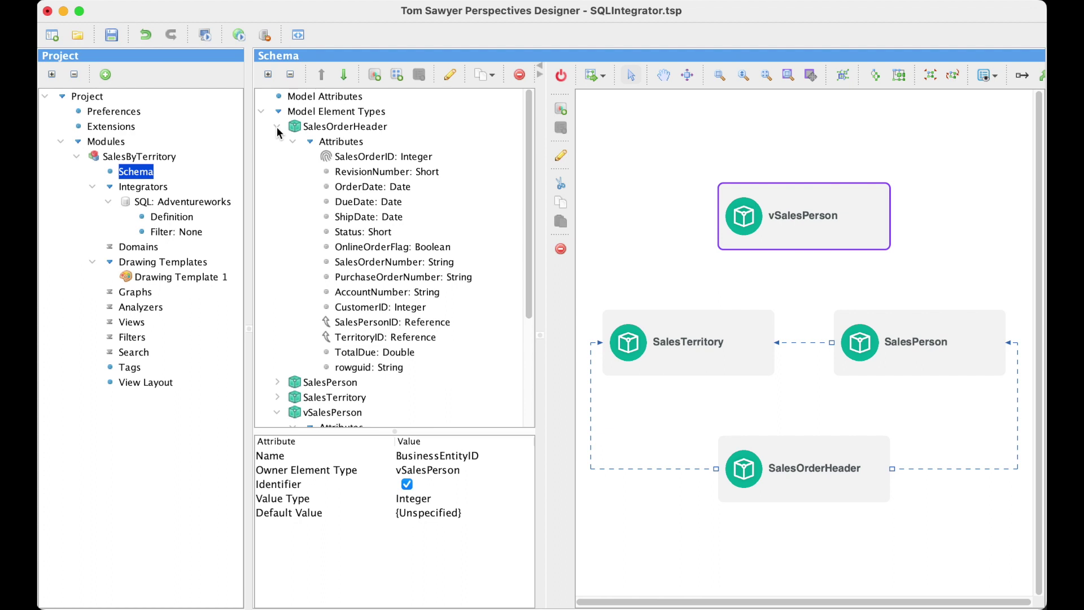
- Change SalesOrderHeader's SalesPersonID reference to point at vSalesPerson
left_click(371, 324)
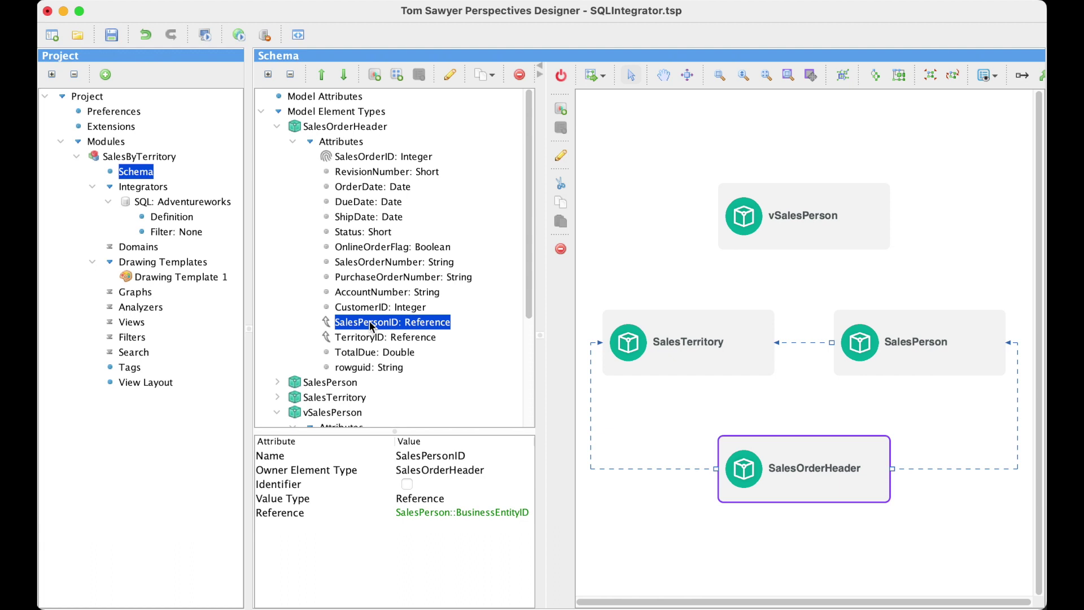
right_click(371, 325)
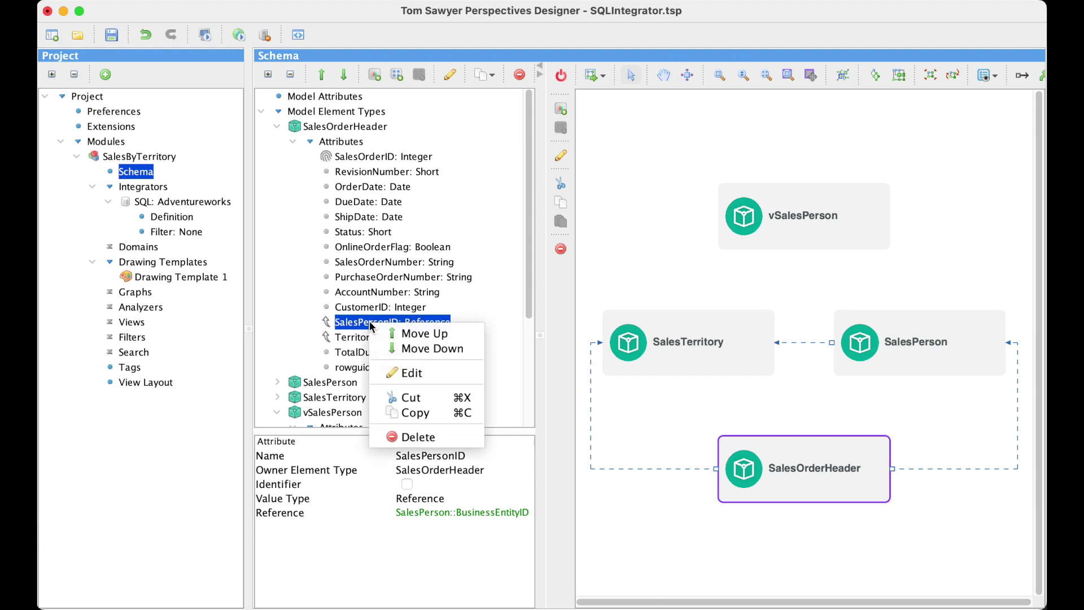
left_click(405, 375)
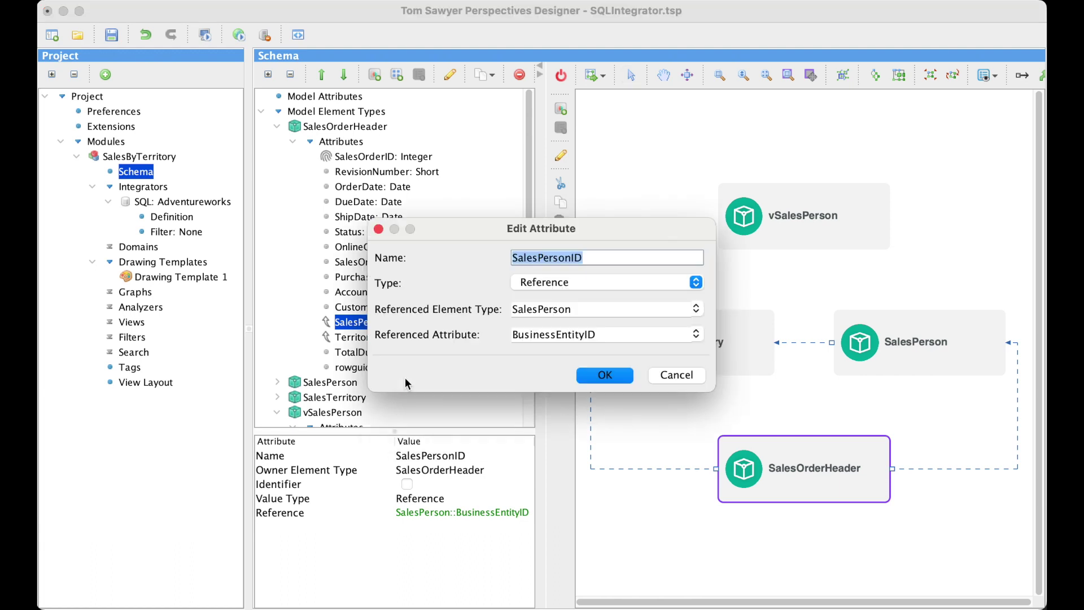
left_click(695, 308)
left_click(576, 367)
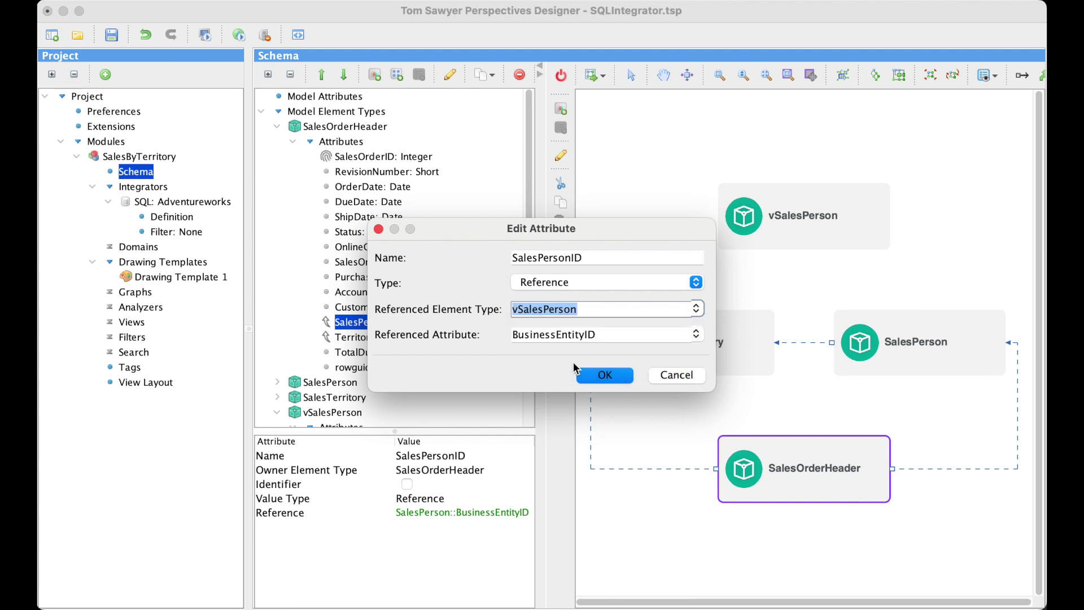
left_click(605, 376)
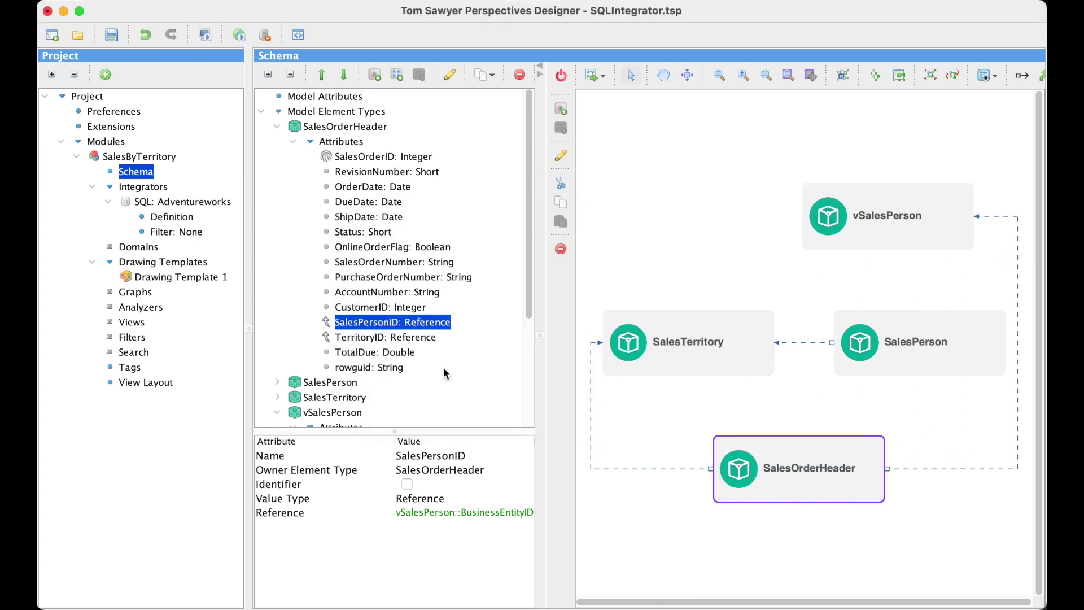
- Delete the SalesPerson element type and arrange the schema in an orthogonal layout
left_click(279, 127)
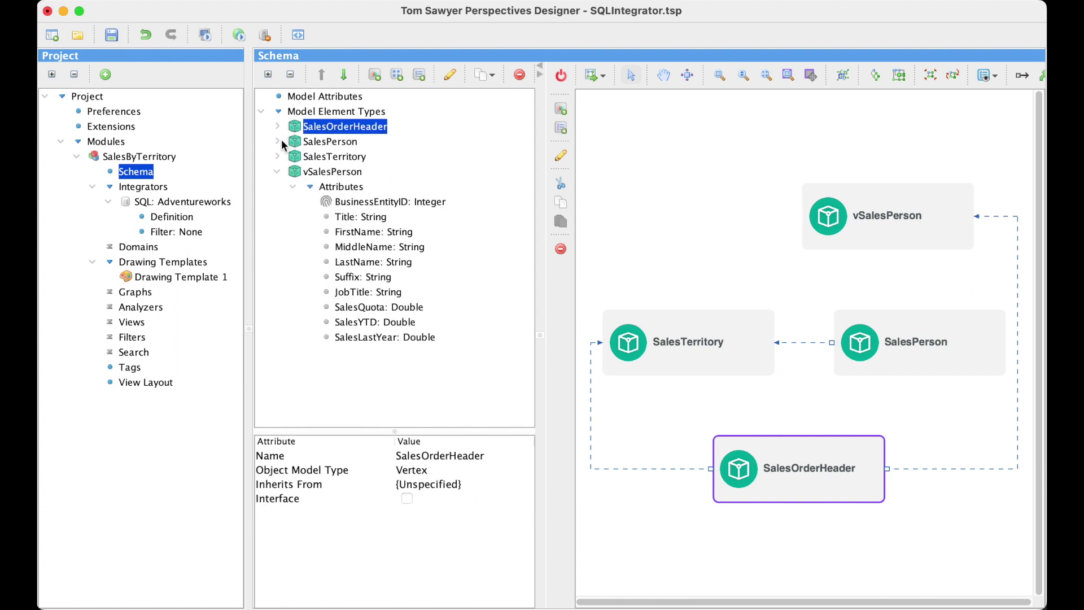
left_click(280, 141)
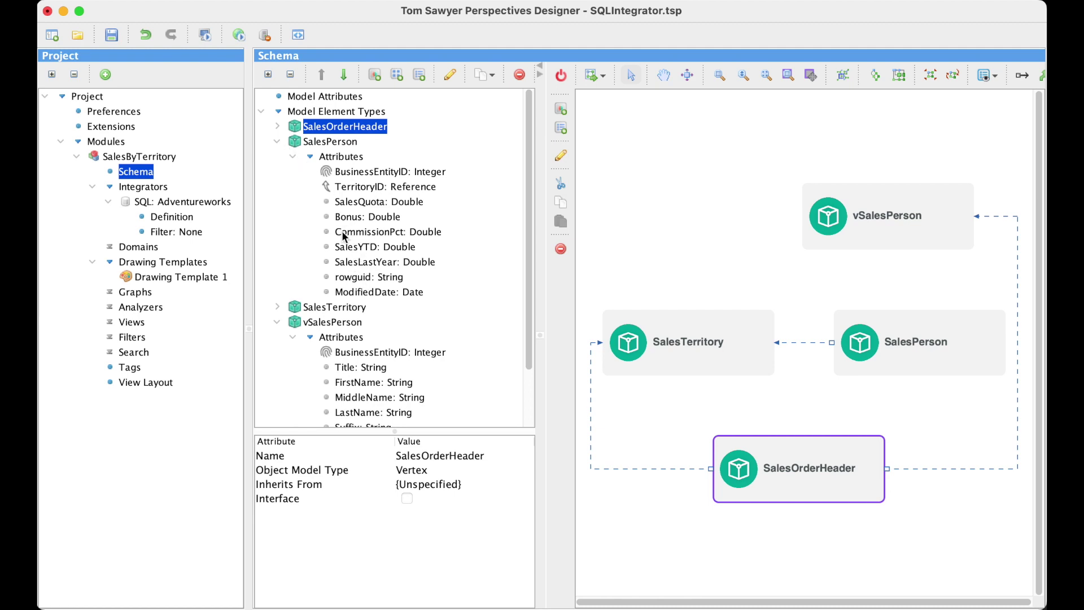
mouse_move(529, 228)
left_mouse_down()
mouse_move(531, 309)
mouse_move(531, 222)
left_mouse_up()
left_click(332, 141)
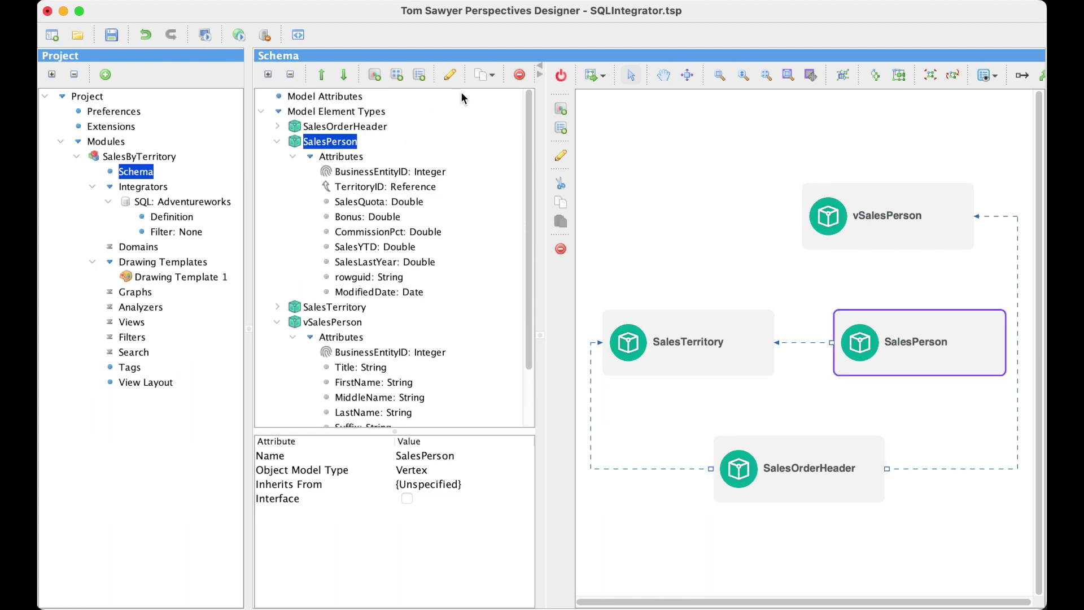
left_click(520, 74)
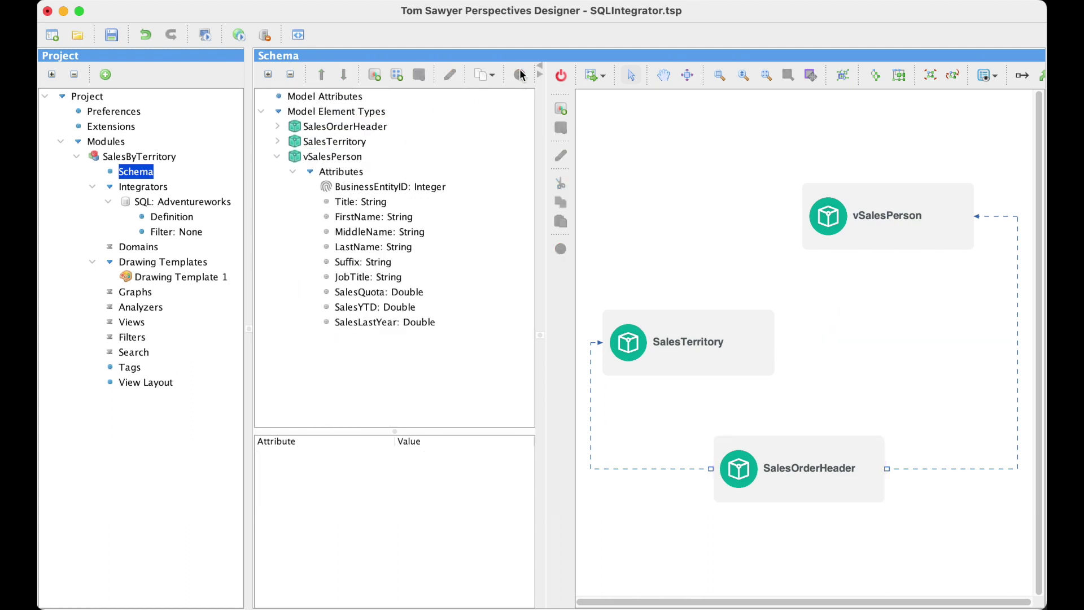
left_click(898, 76)
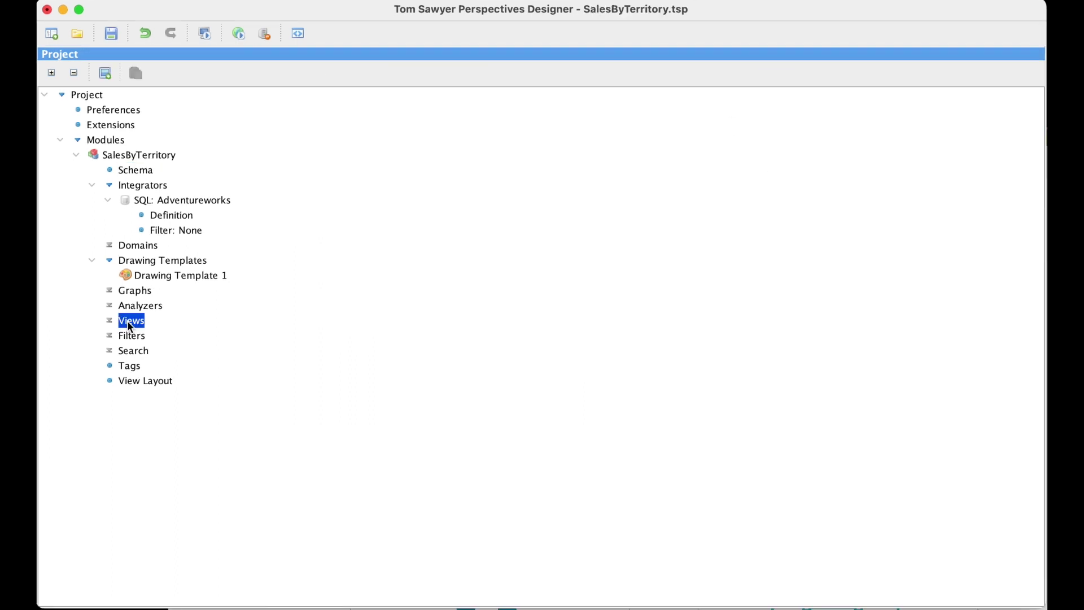
right_click(127, 321)
- Add an Inspector view named Object Inspector
left_click(201, 341)
right_click(139, 326)
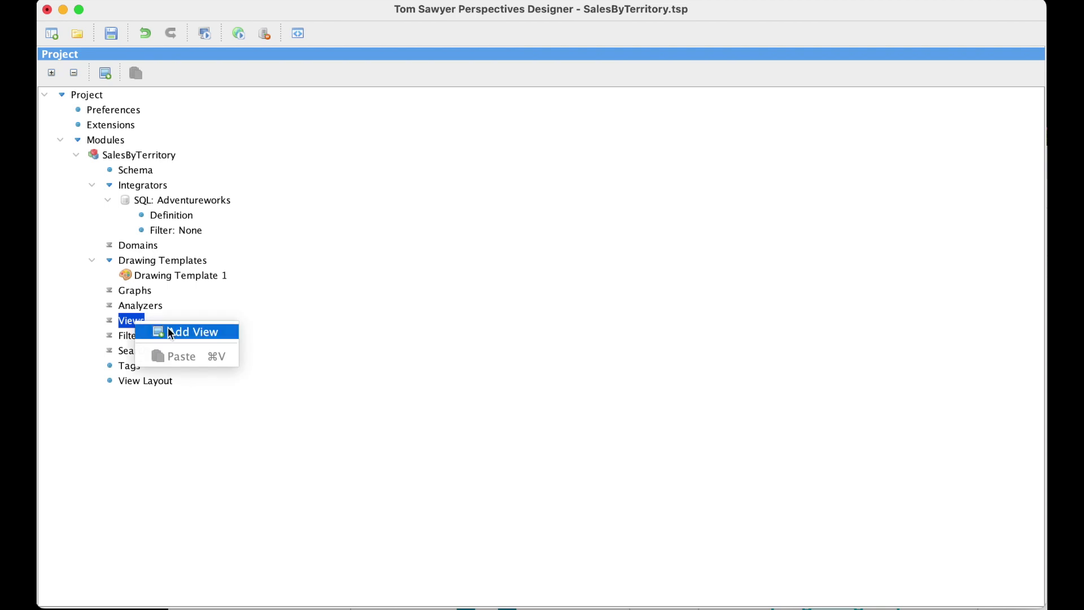
left_click(168, 327)
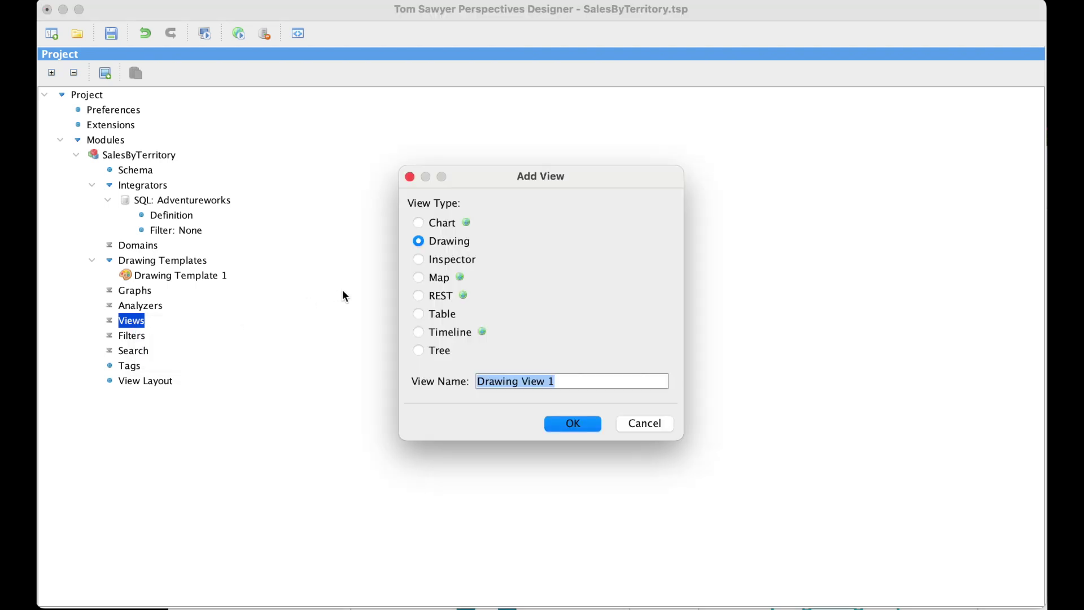
left_click(419, 259)
type("Objectd")
key("BackSpace")
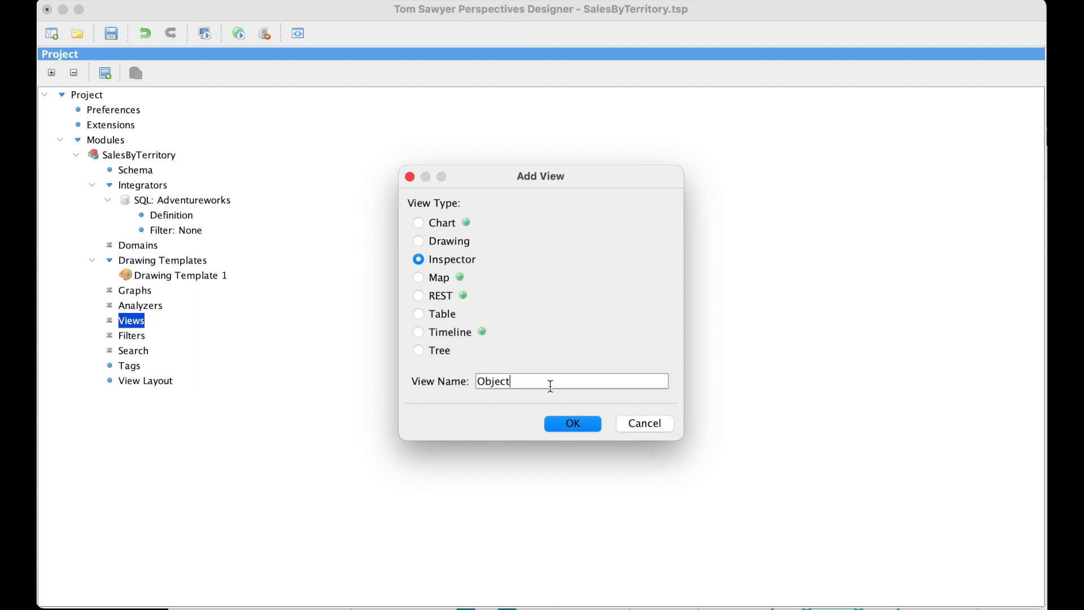
type("Inspector")
left_click(591, 427)
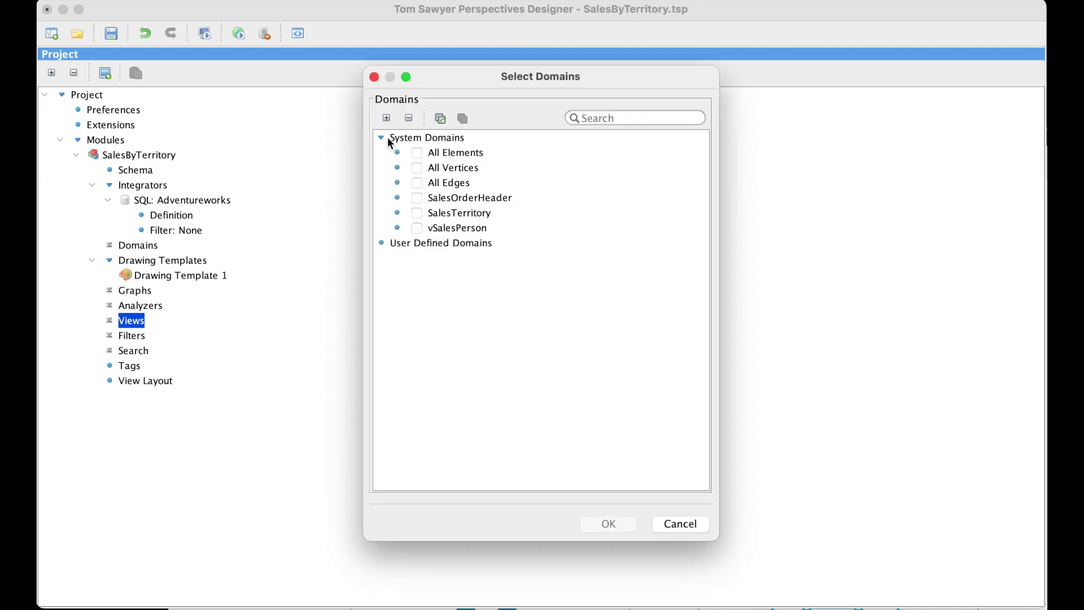
- Give the inspector the All Elements domain and include attributes dynamically
left_click(417, 152)
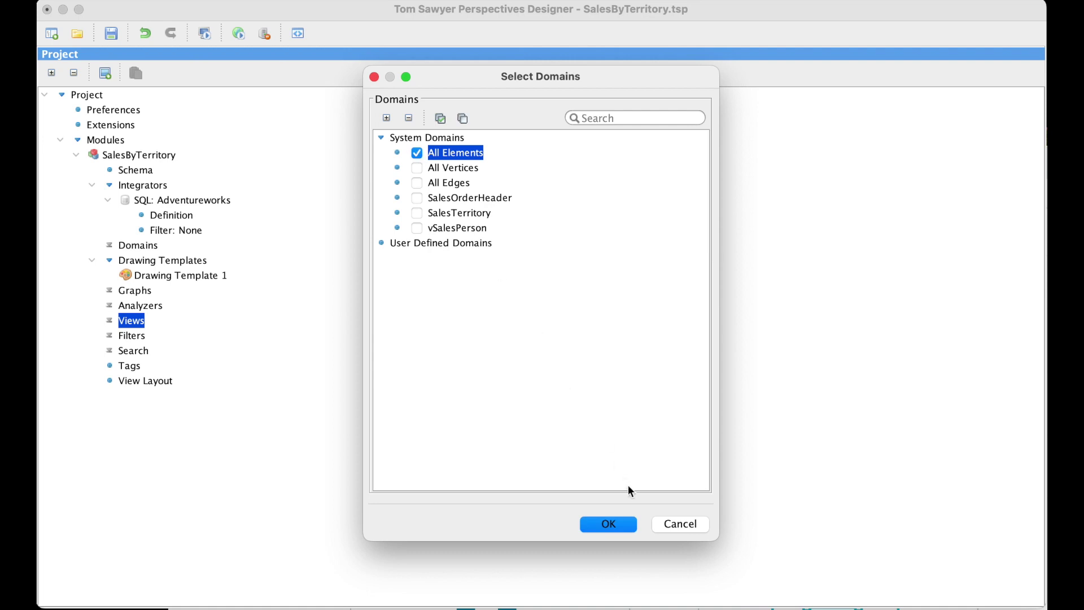
left_click(612, 526)
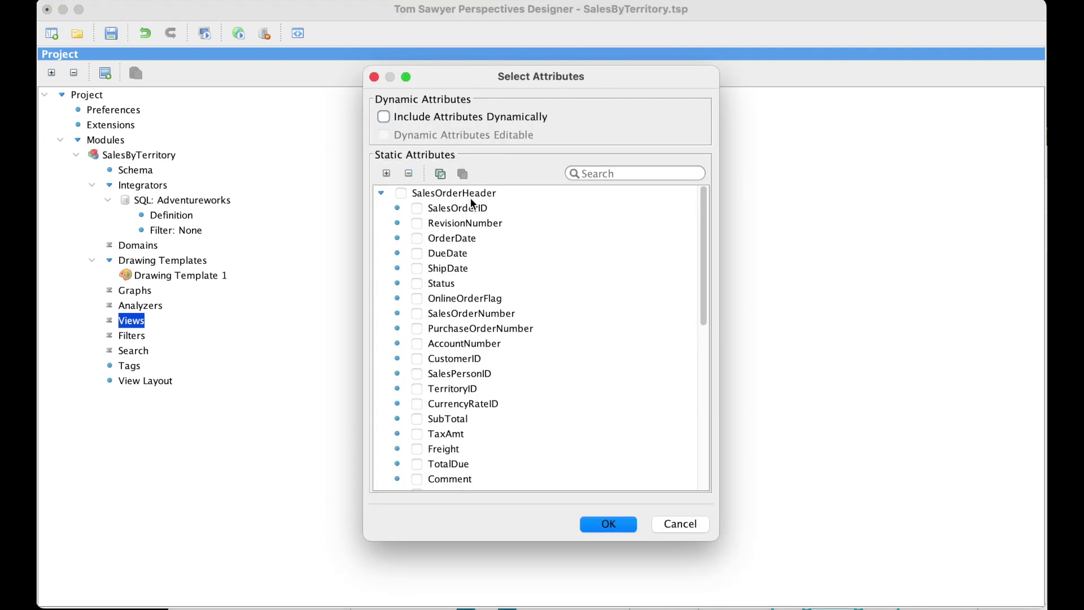
left_click(384, 111)
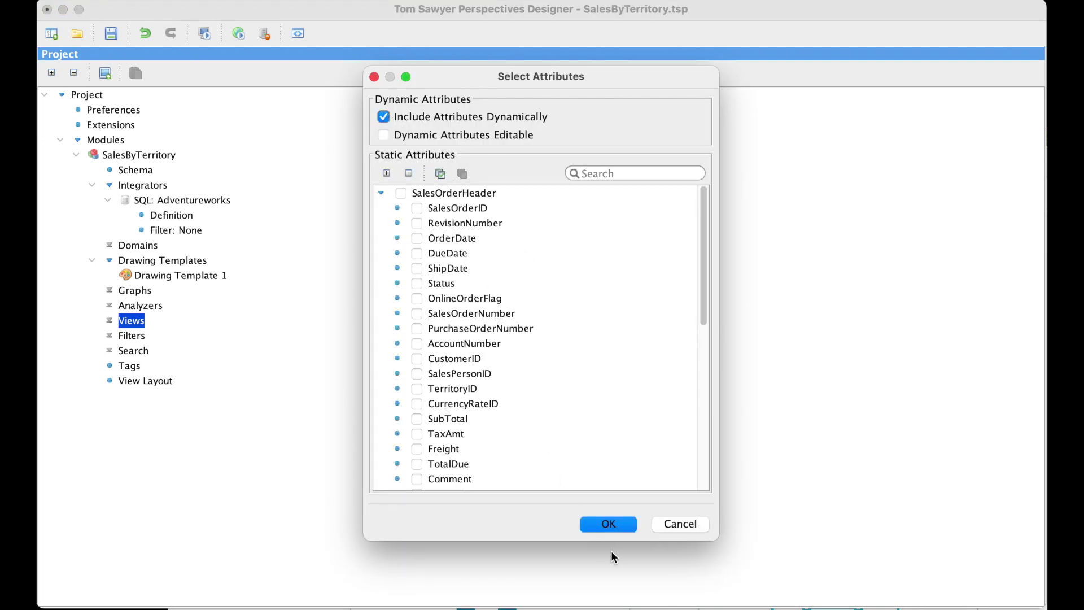
left_click(608, 525)
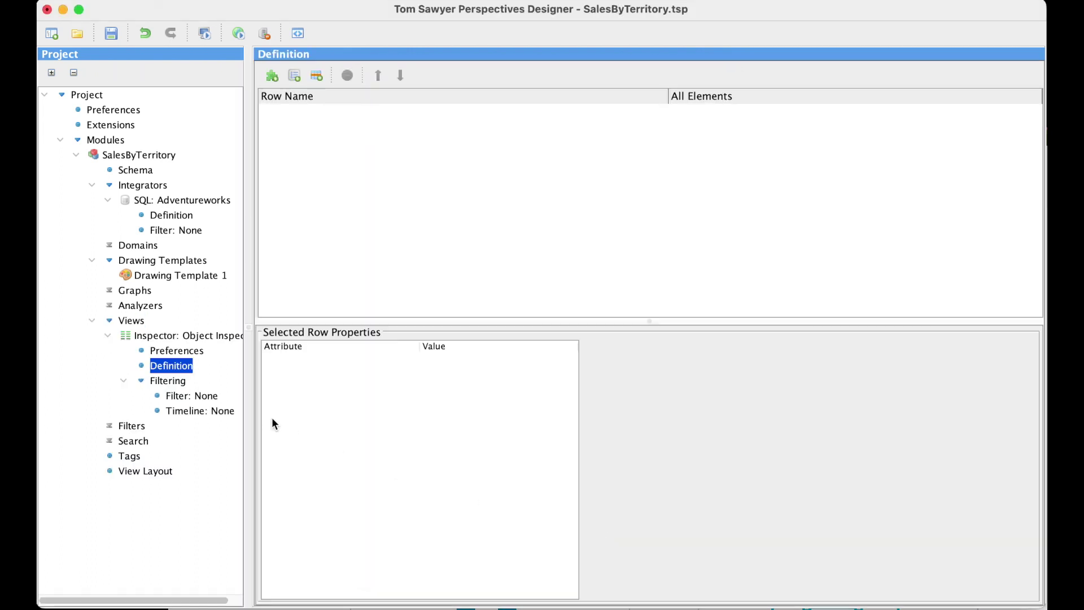
left_click(108, 335)
left_click(126, 321)
- Add a drawing view named SalesByTerritory
right_click(125, 321)
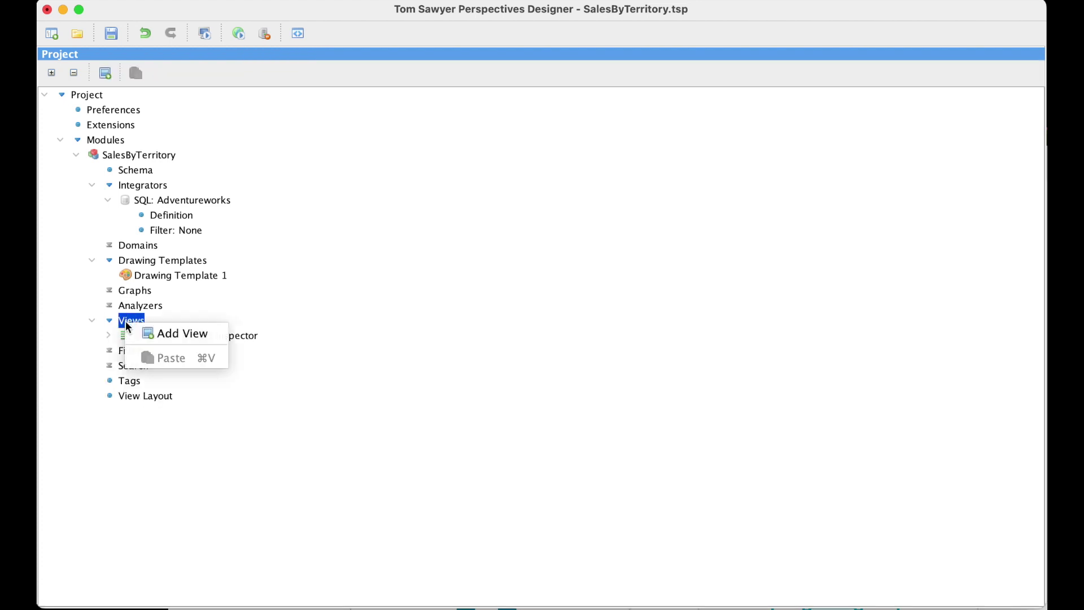
left_click(181, 334)
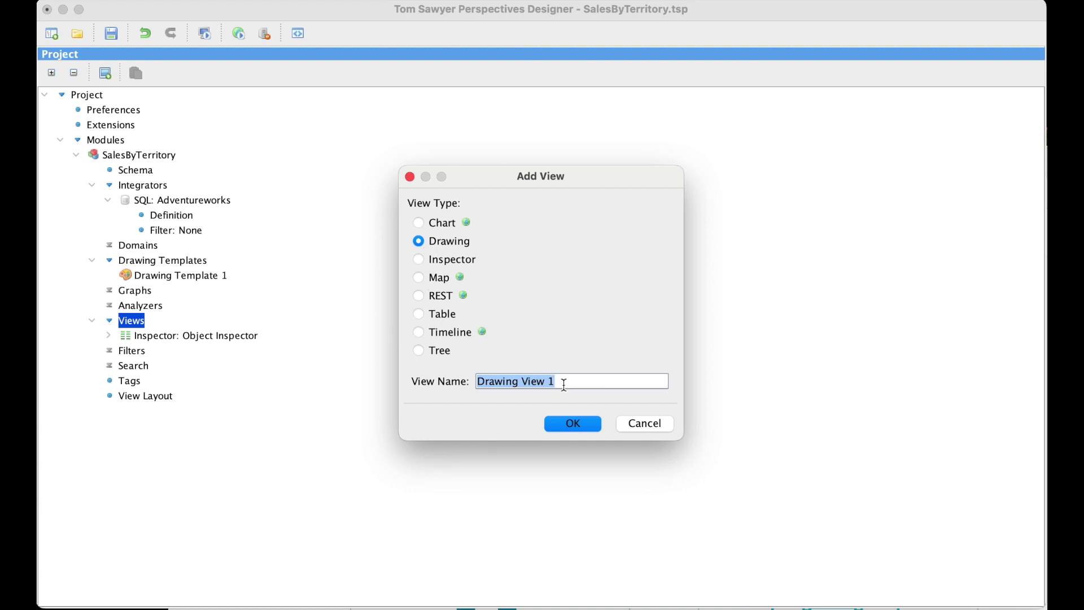
type("Sales")
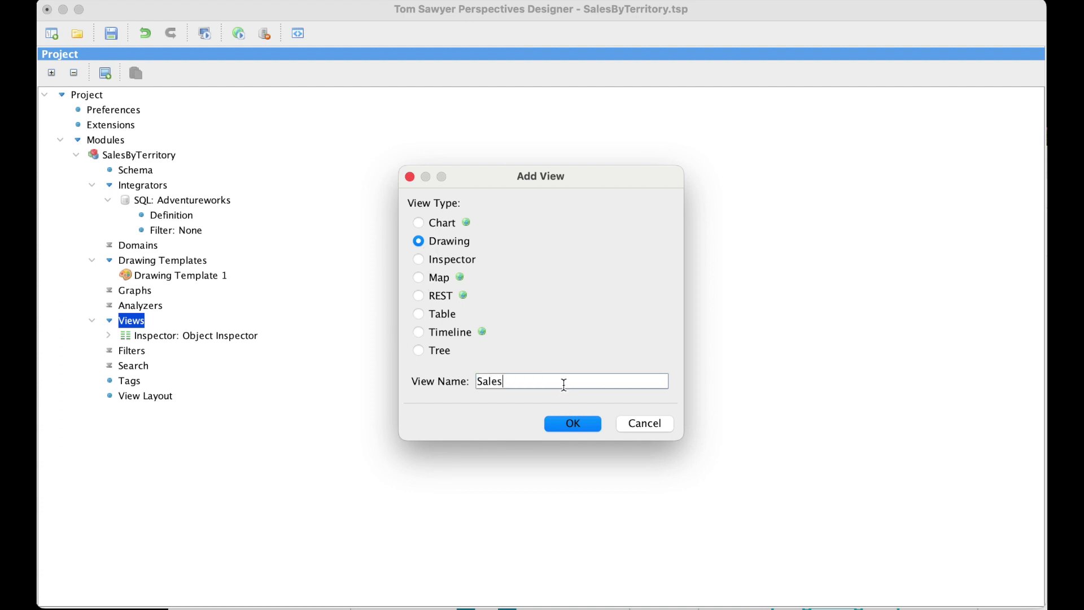
type("ByTerritory")
left_click(560, 432)
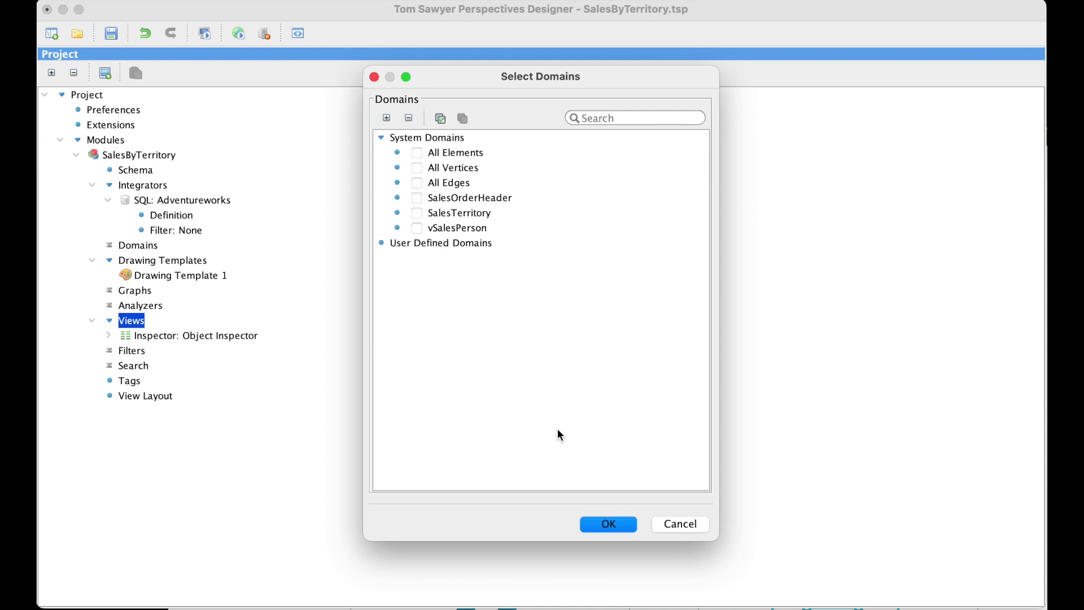
- Use SalesOrderHeader, SalesTerritory and vSalesPerson as domains, then open SalesOrderHeader's rule actions
left_click(416, 198)
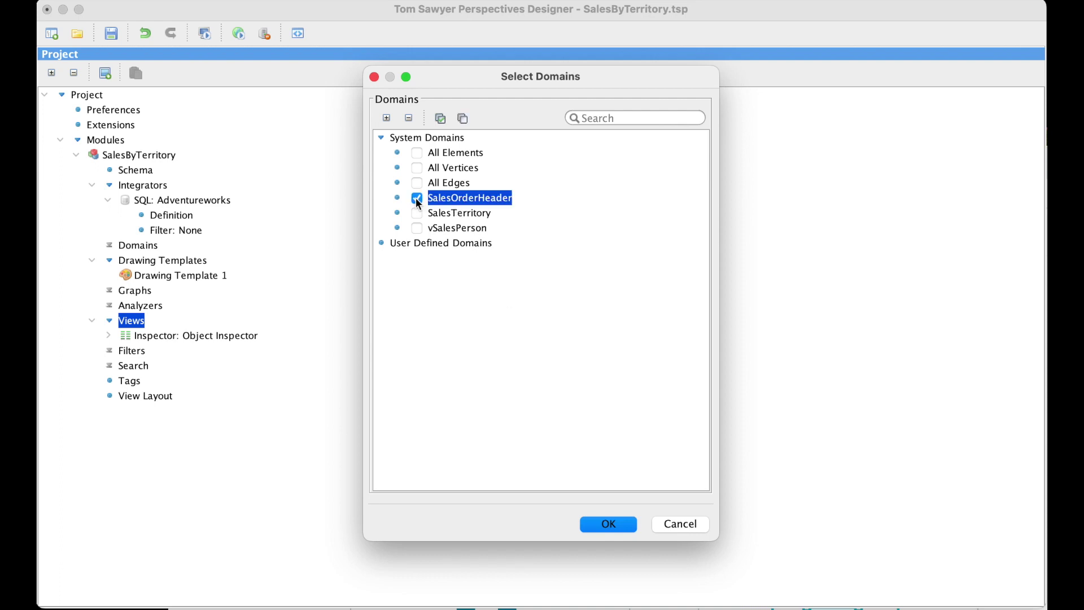
left_click(417, 212)
left_click(417, 228)
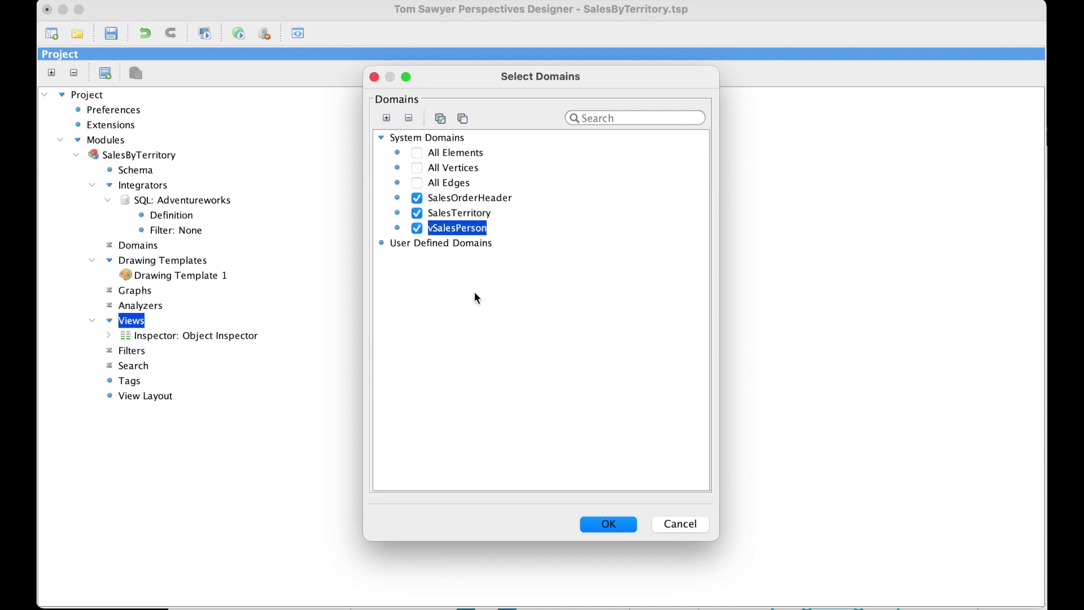
left_click(605, 527)
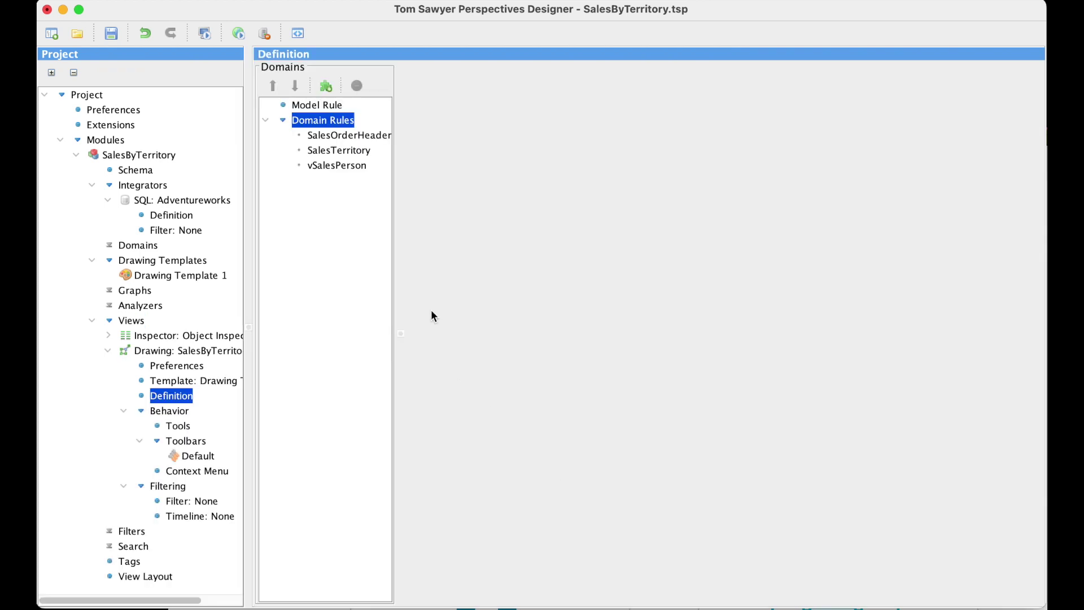
left_click(361, 136)
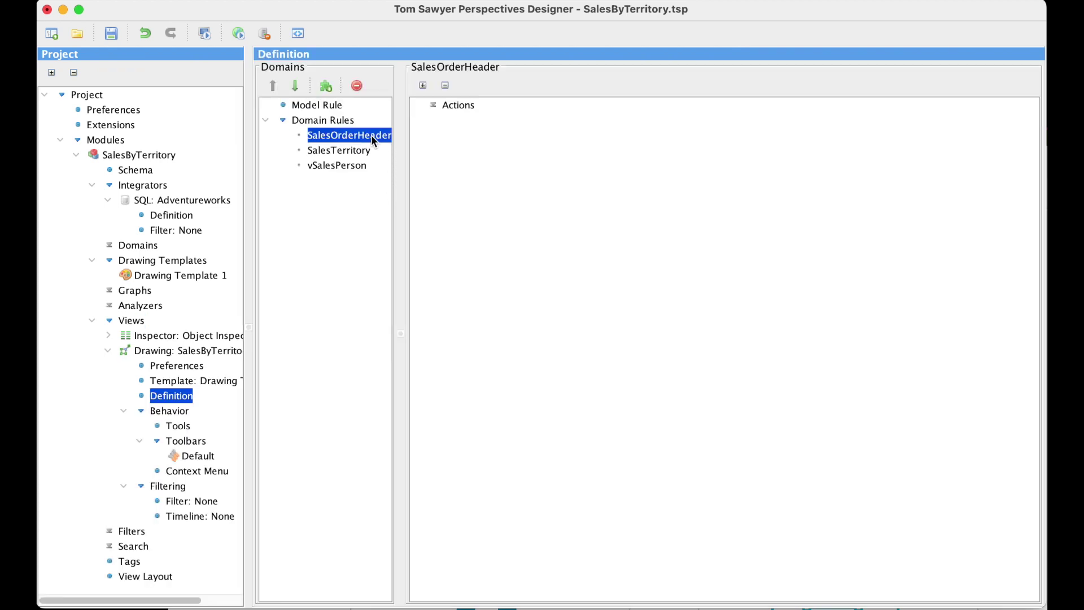
left_click(452, 107)
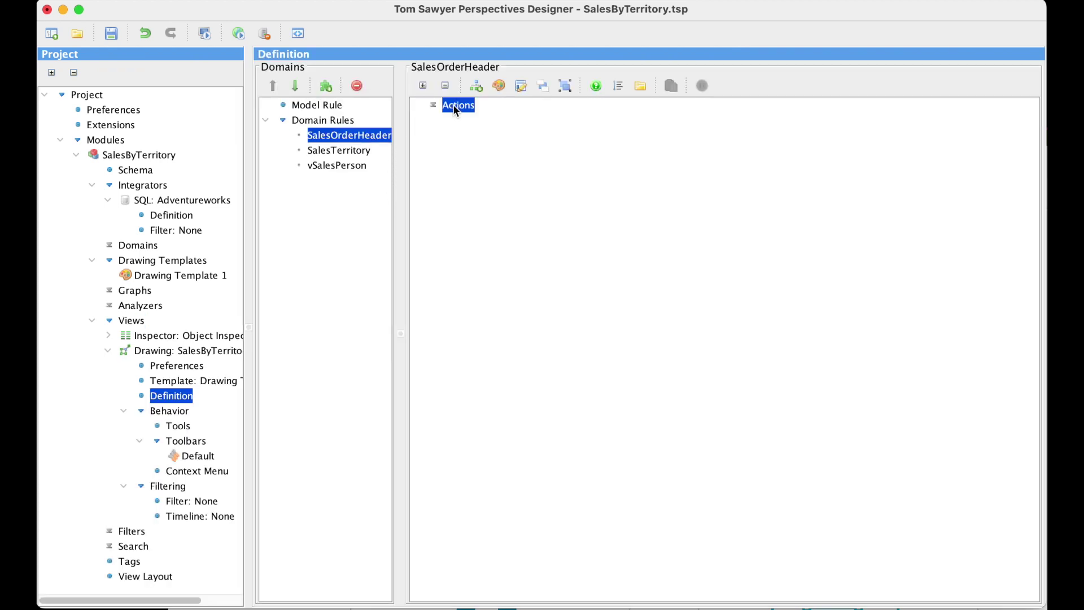
- Add an Add Node action to the SalesOrderHeader rule using the suggested node.SalesOrderHeader.$id() ID
right_click(455, 109)
mouse_move(506, 156)
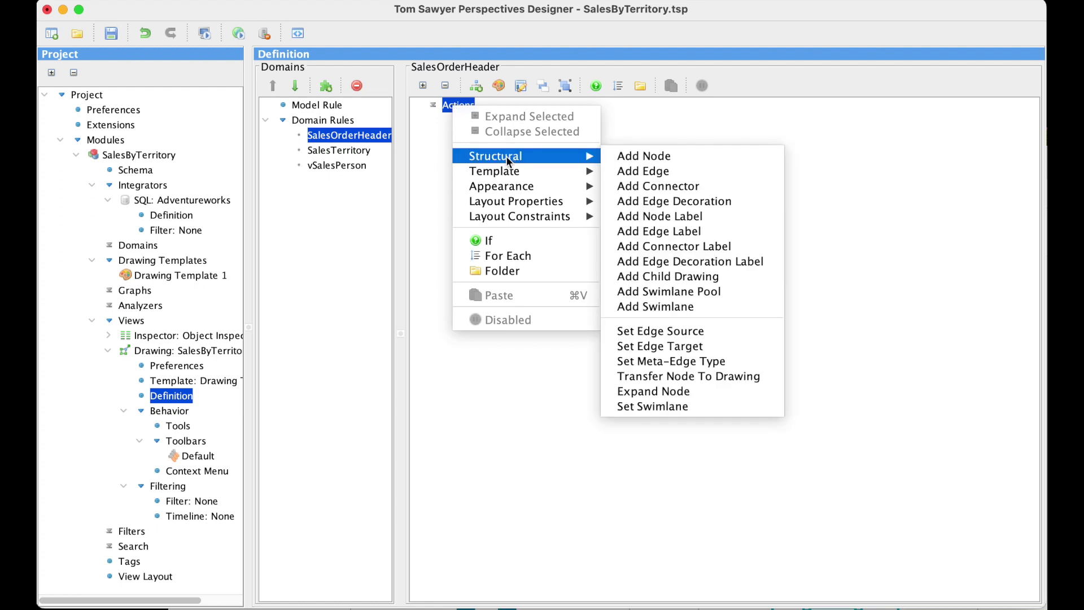
left_click(640, 155)
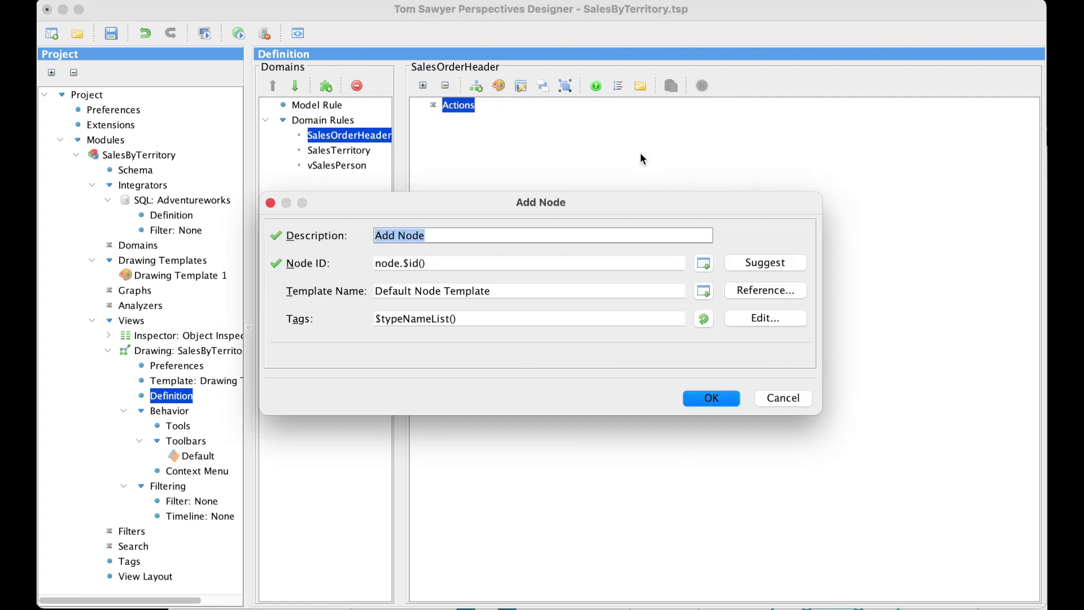
left_click(757, 264)
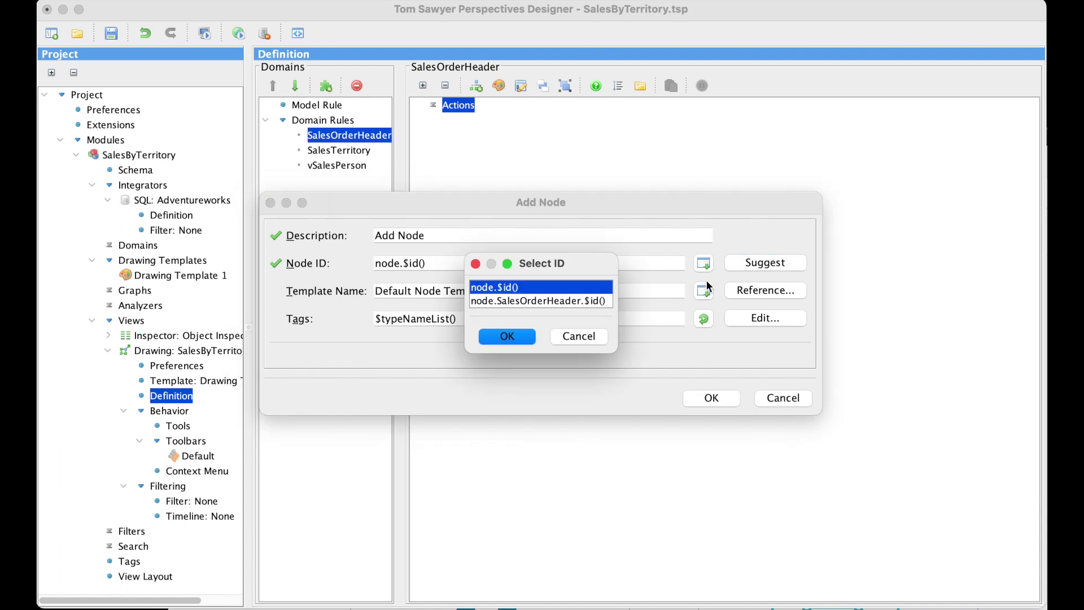
left_click(578, 299)
left_click(517, 336)
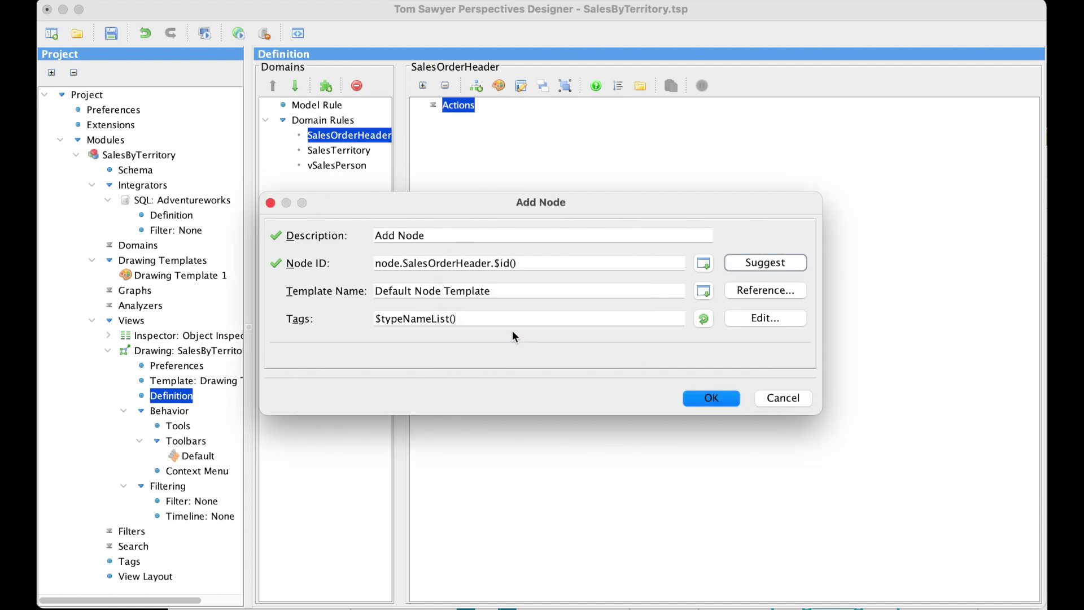
- Replace $id() with <SalesOrderID> in the node ID, confirm, then select the SalesTerritory rule
left_click(537, 262)
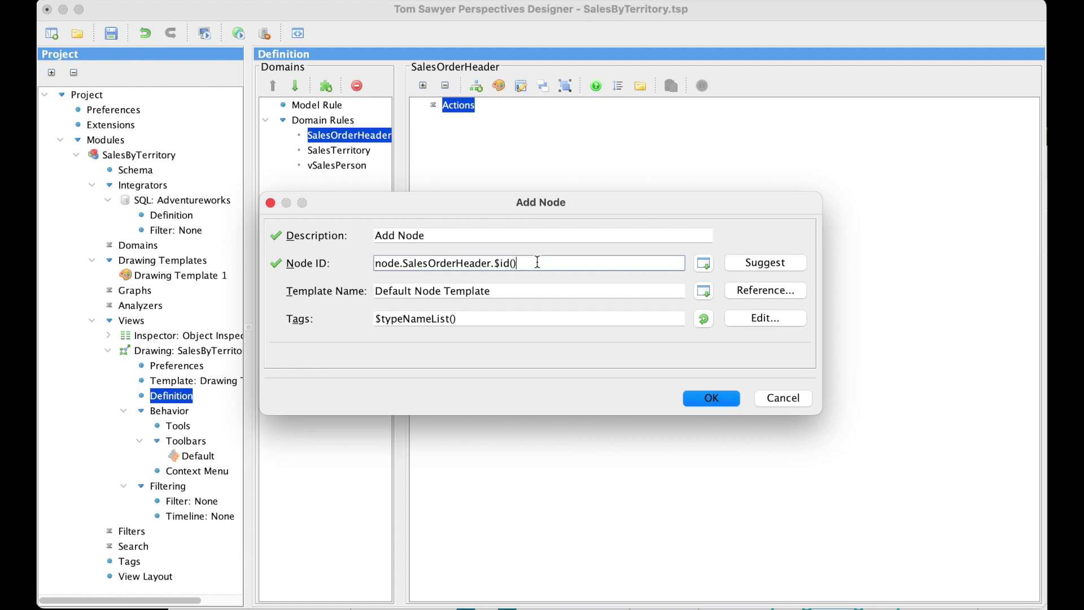
key("BackSpace")
key("BackSpace")
key("BackSpace")
key("BackSpace")
key("BackSpace")
left_click(703, 264)
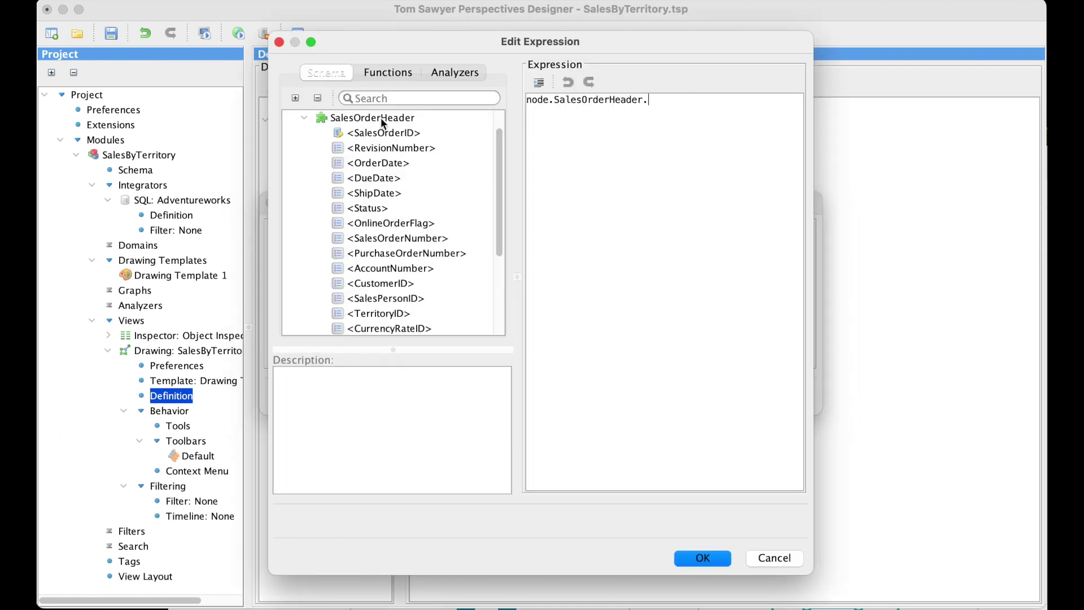
double_click(377, 132)
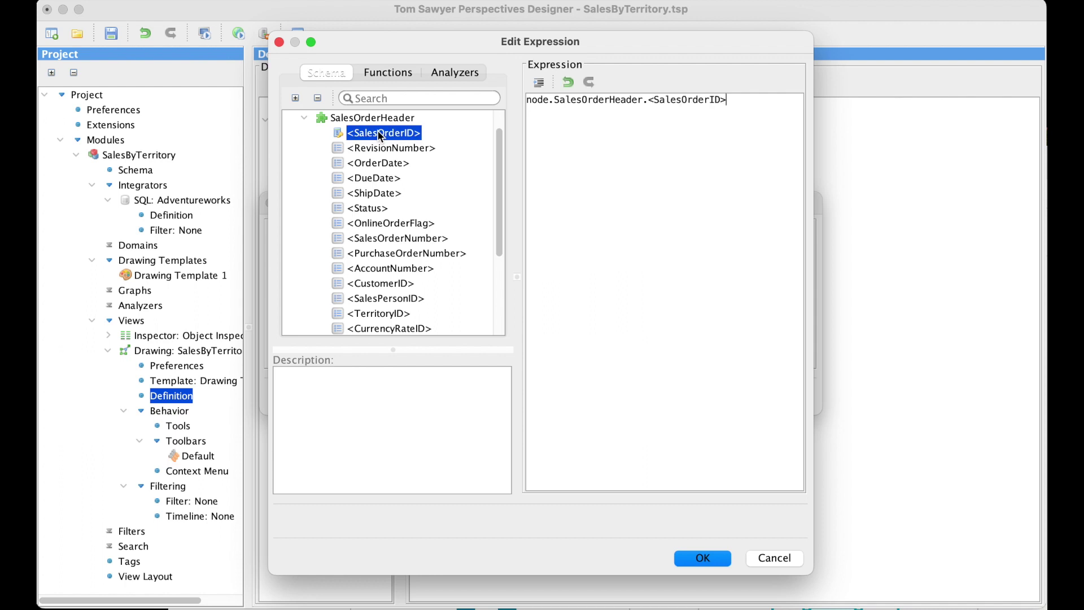
left_click(708, 561)
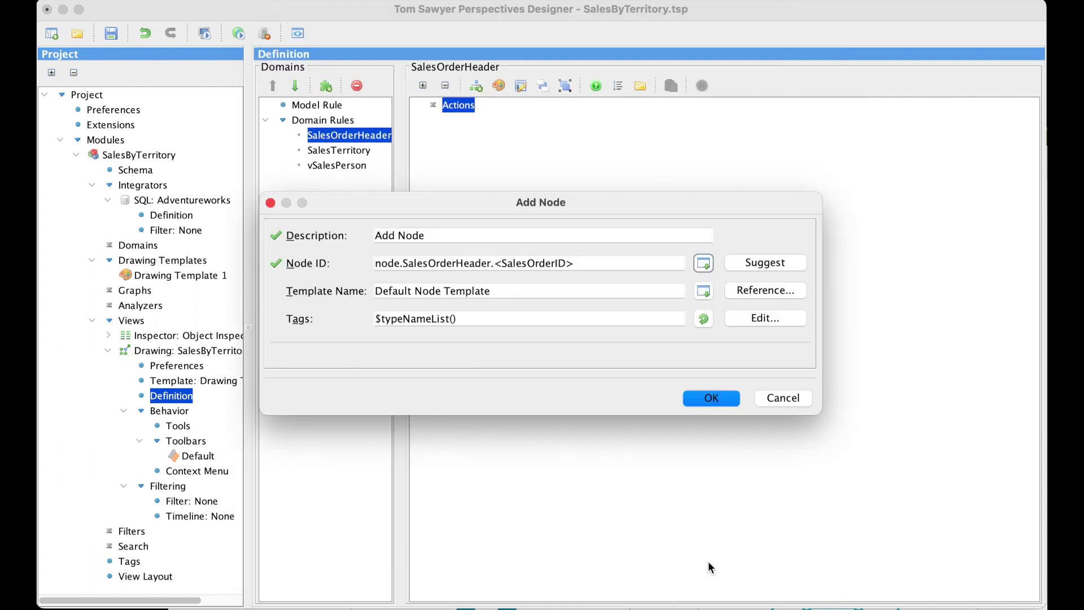
left_click(710, 401)
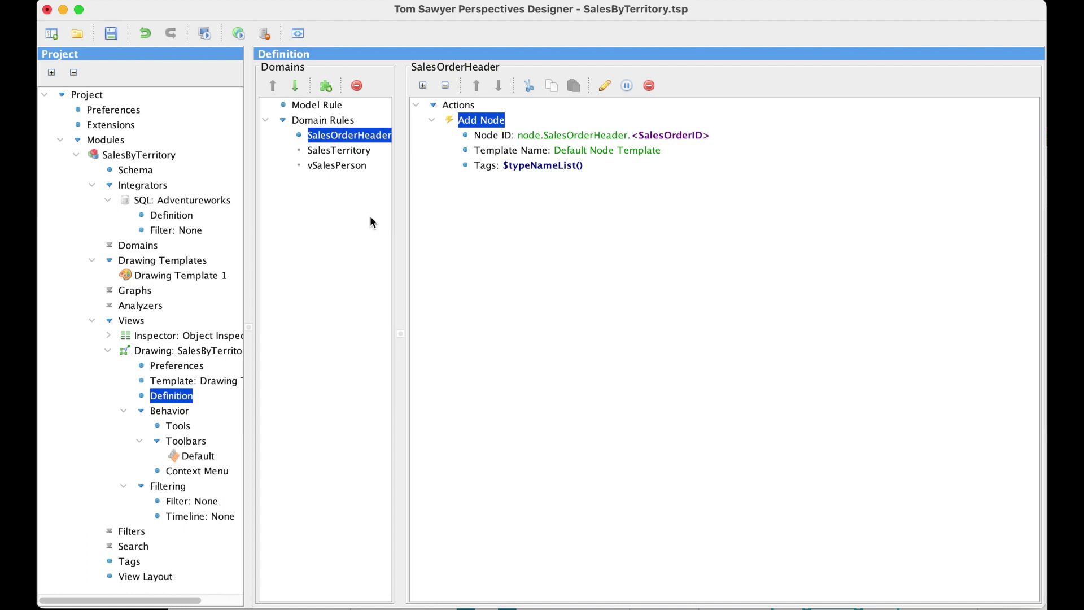
left_click(333, 151)
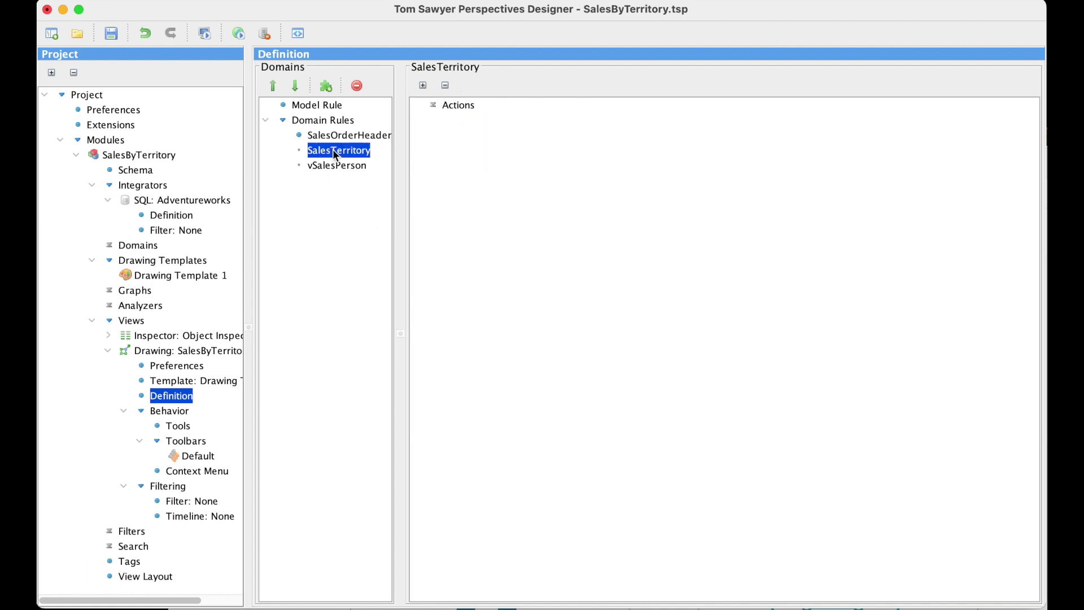
- Add an Add Node action to the SalesTerritory rule using the suggested node.SalesTerritory.$id() ID
left_click(451, 106)
right_click(452, 106)
mouse_move(558, 154)
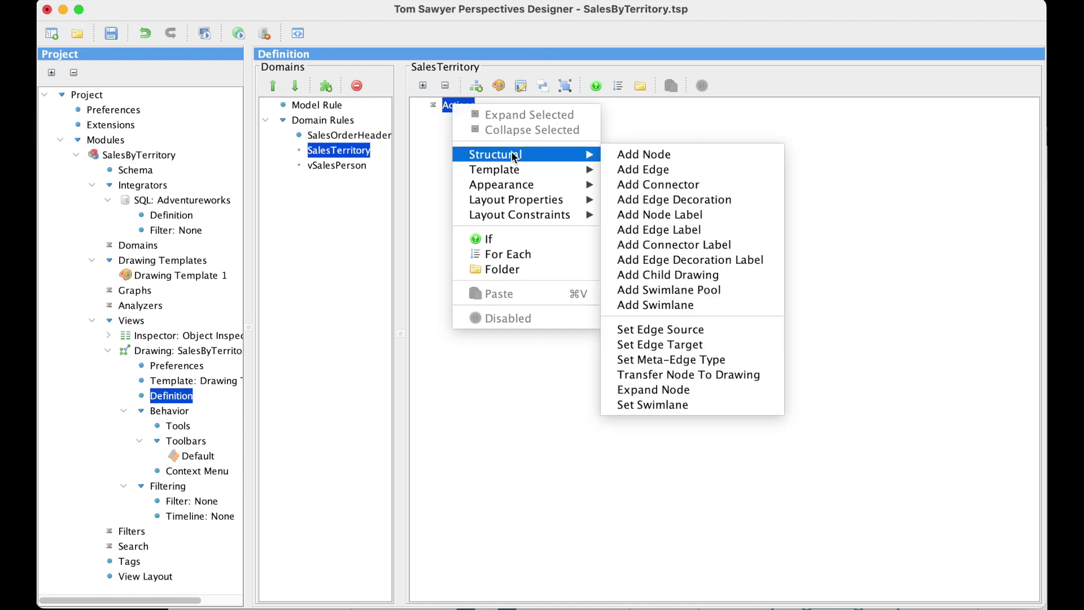
left_click(620, 156)
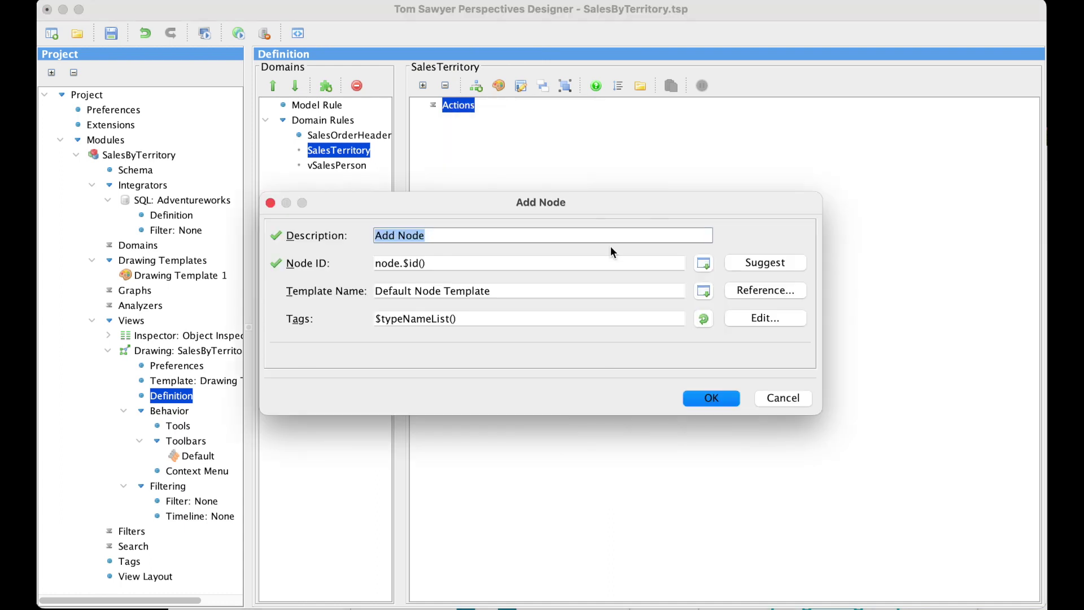
left_click(770, 265)
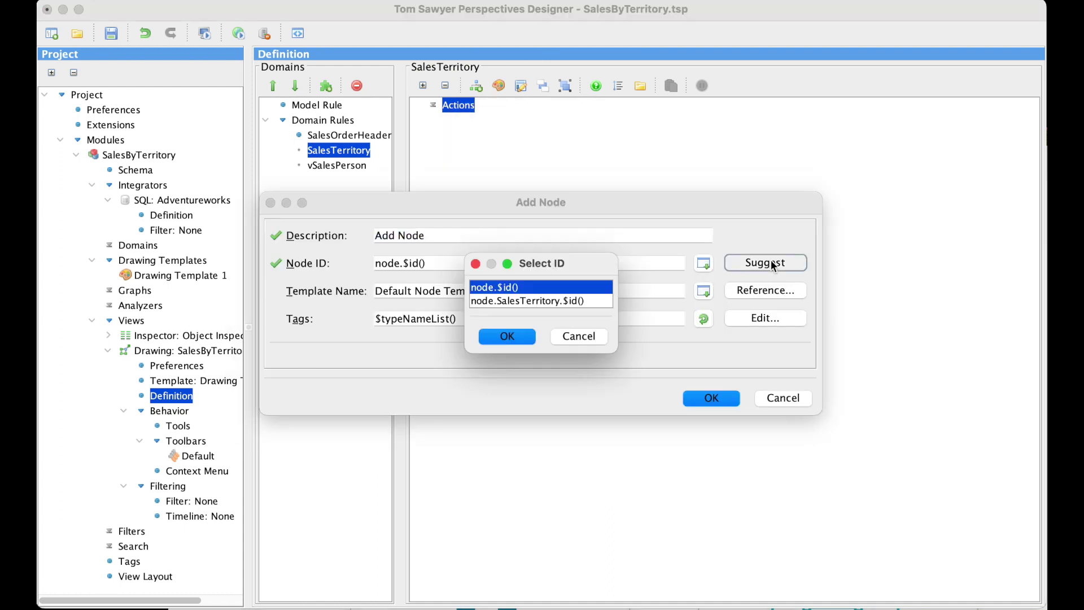
left_click(506, 300)
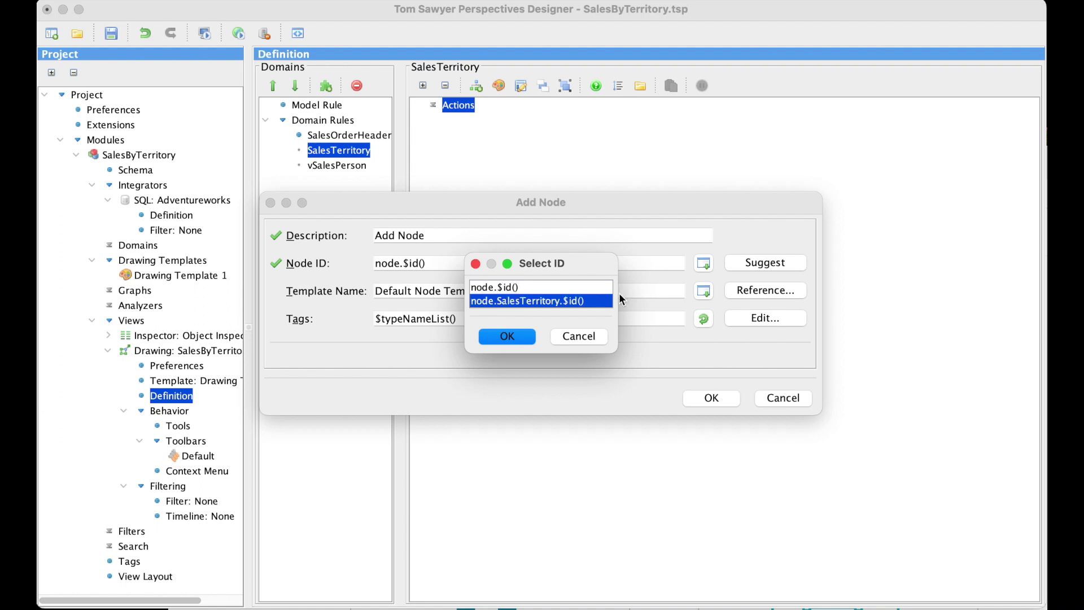
left_click(507, 336)
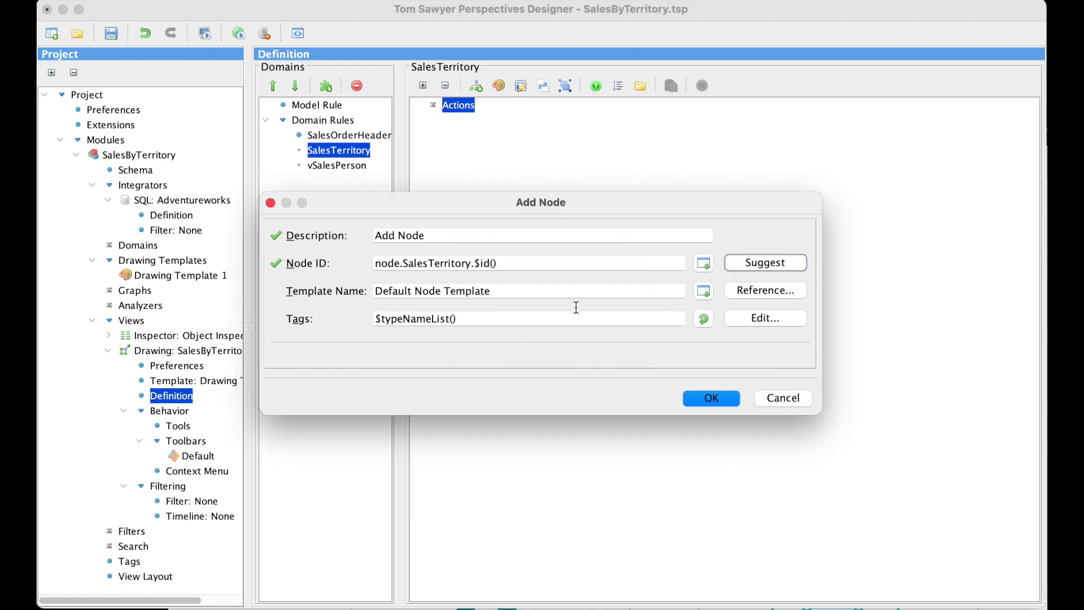
- Change the node ID to node.SalesTerritory.<TerritoryID> and confirm the action
left_click(544, 264)
key("BackSpace")
key("BackSpace")
key("BackSpace")
key("BackSpace")
key("BackSpace")
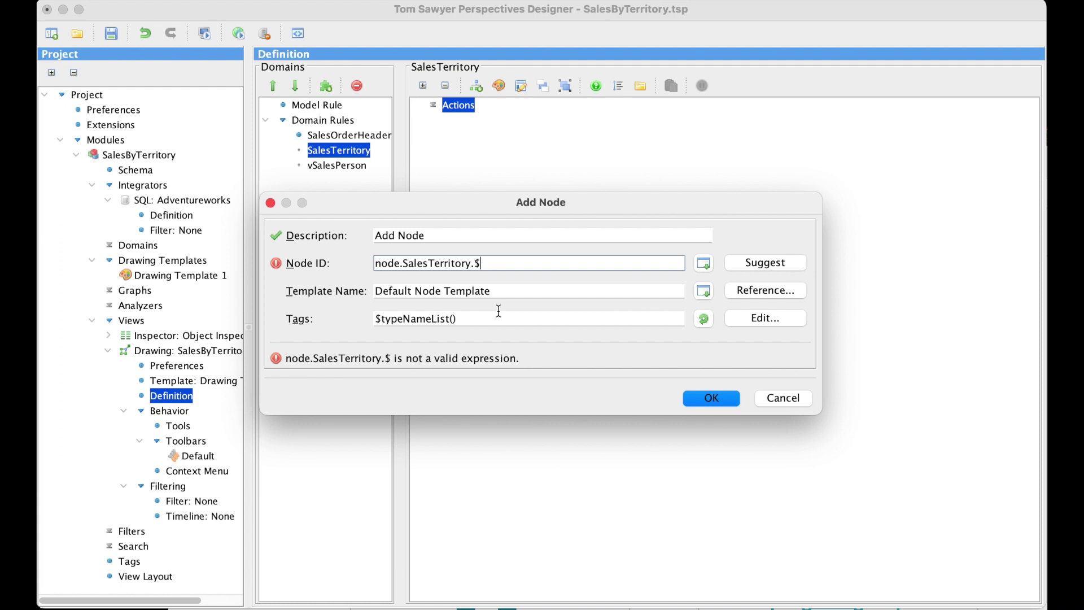
left_click(702, 264)
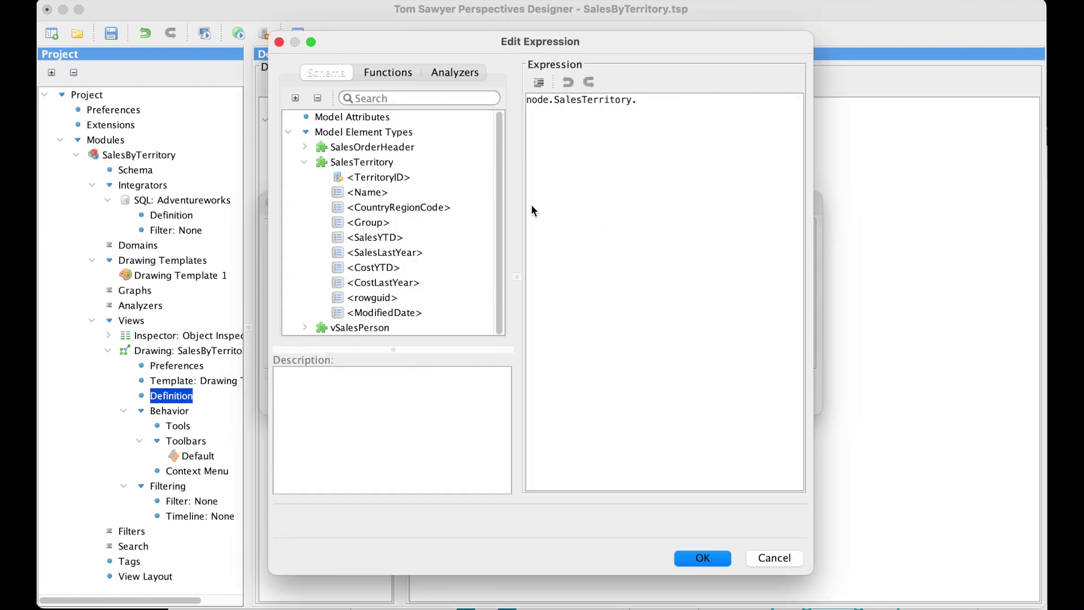
double_click(375, 177)
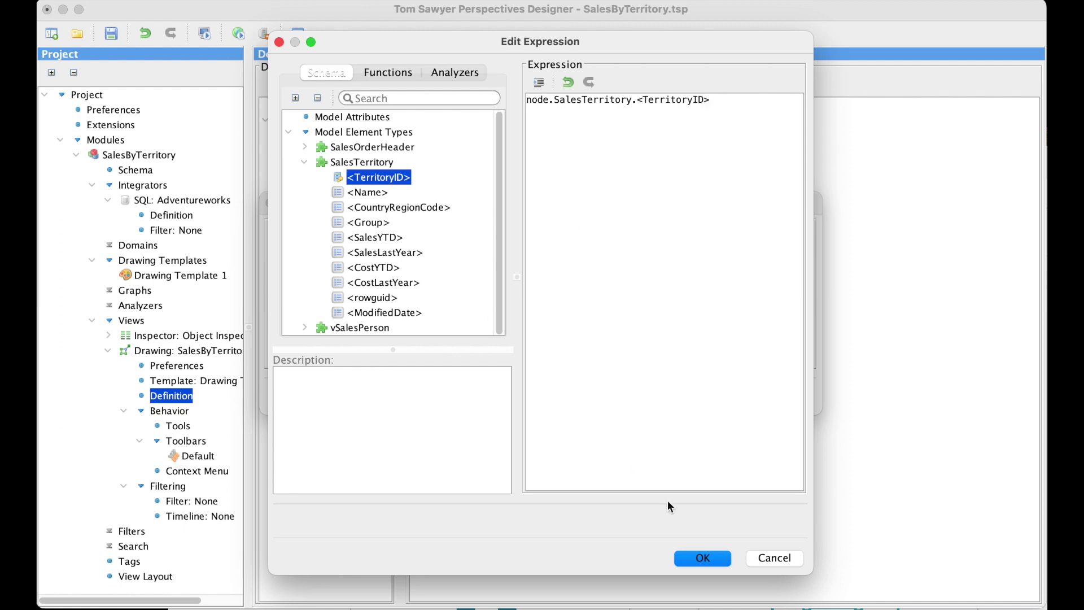
left_click(703, 558)
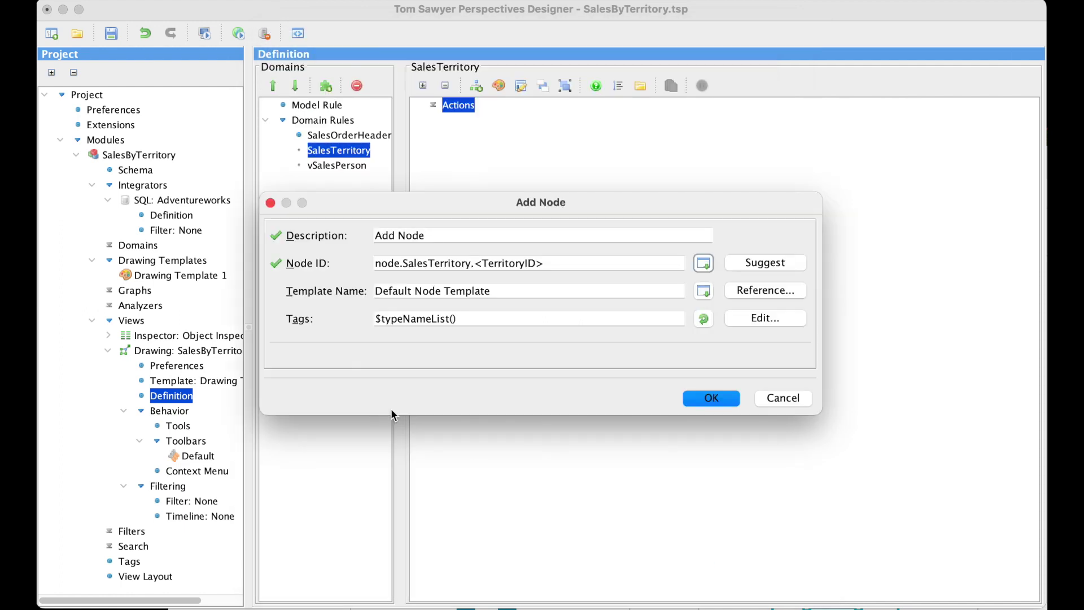
left_click(711, 398)
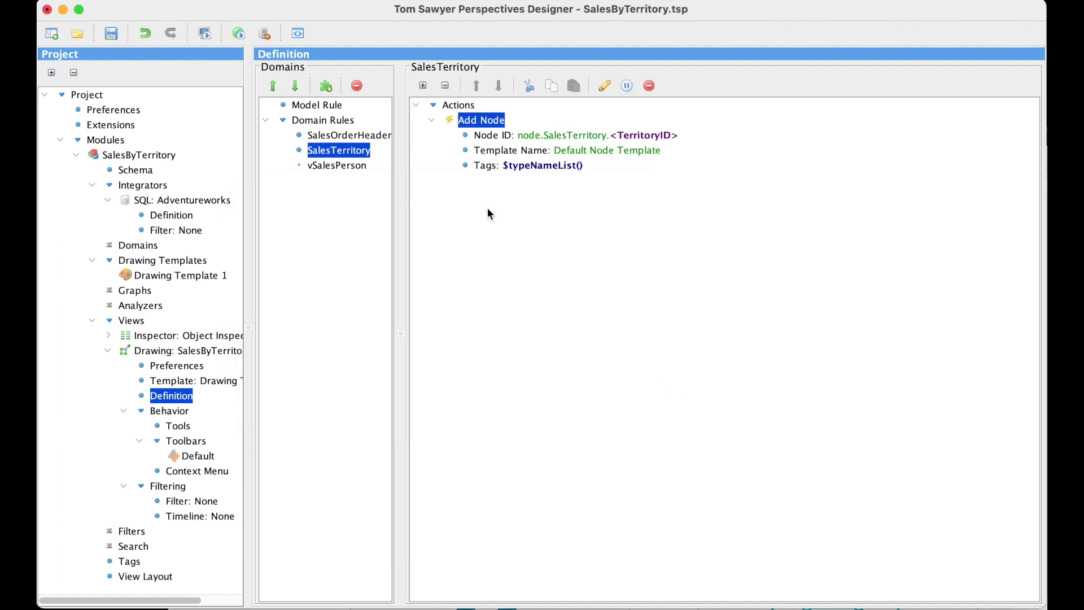
- Select the vSalesPerson rule and add an Add Node action with the suggested node.vSalesPerson.$id() ID
left_click(351, 166)
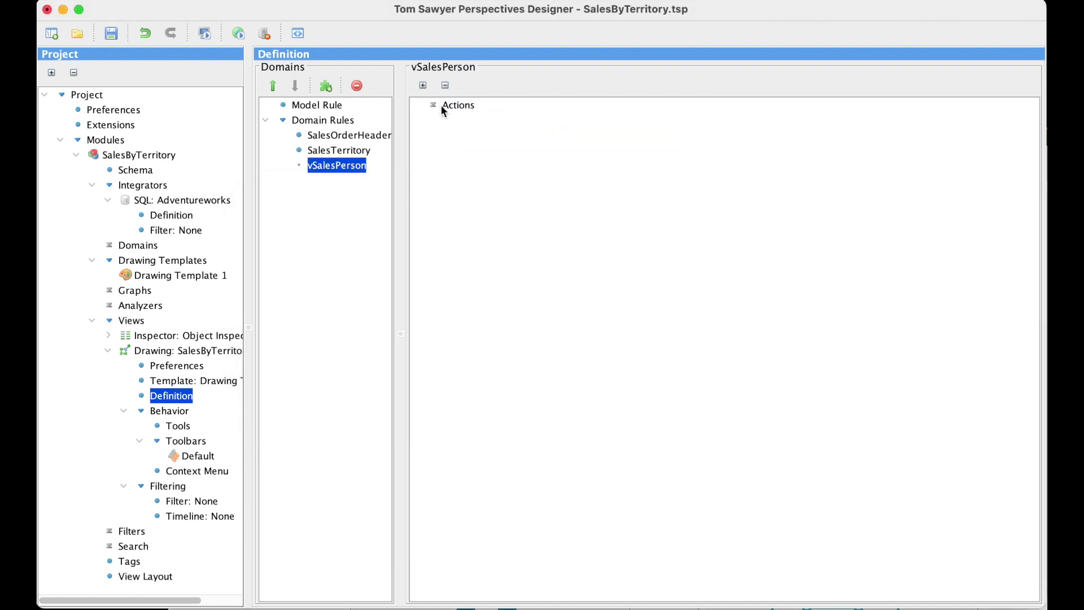
left_click(449, 105)
right_click(449, 104)
mouse_move(520, 158)
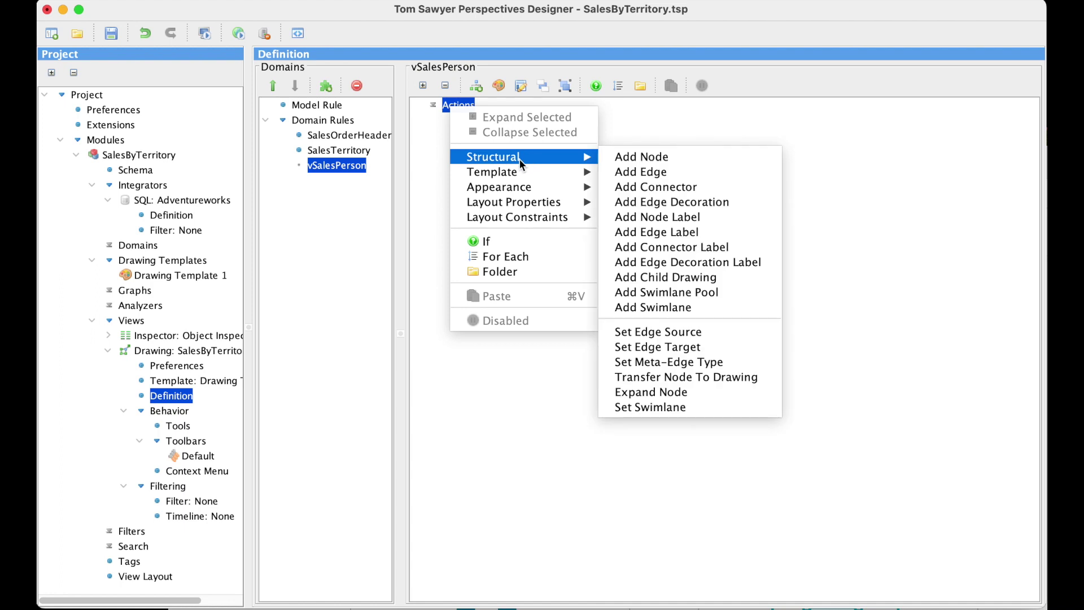
left_click(651, 156)
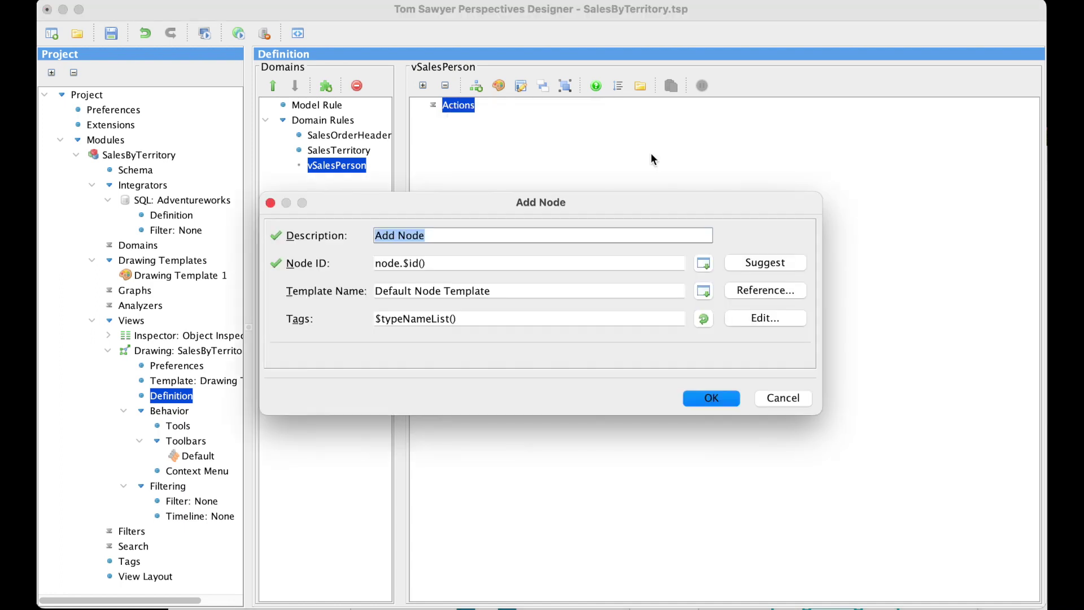
left_click(750, 264)
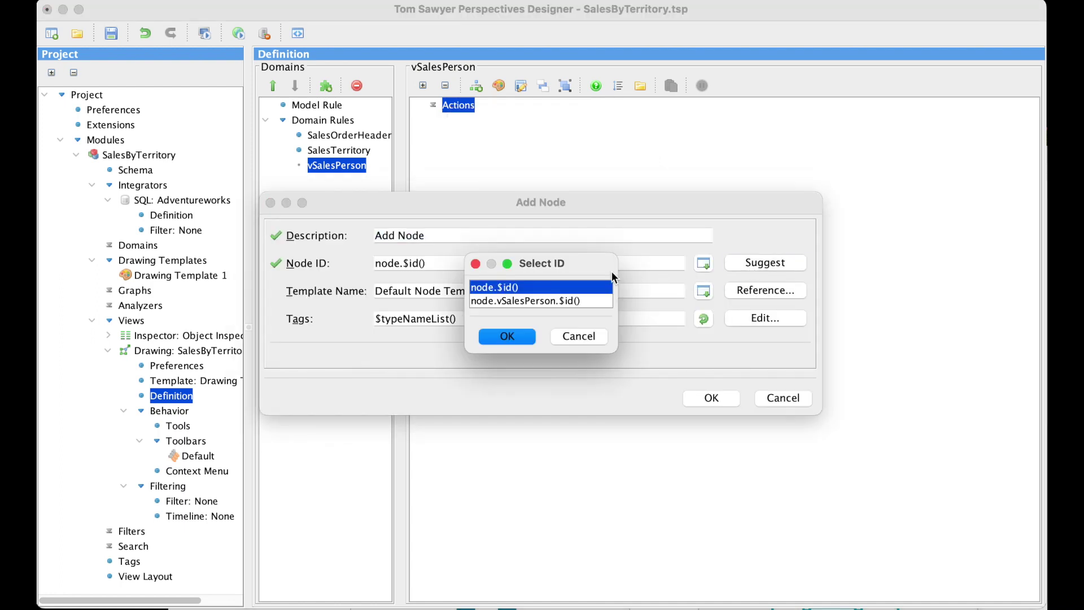
left_click(543, 301)
left_click(507, 336)
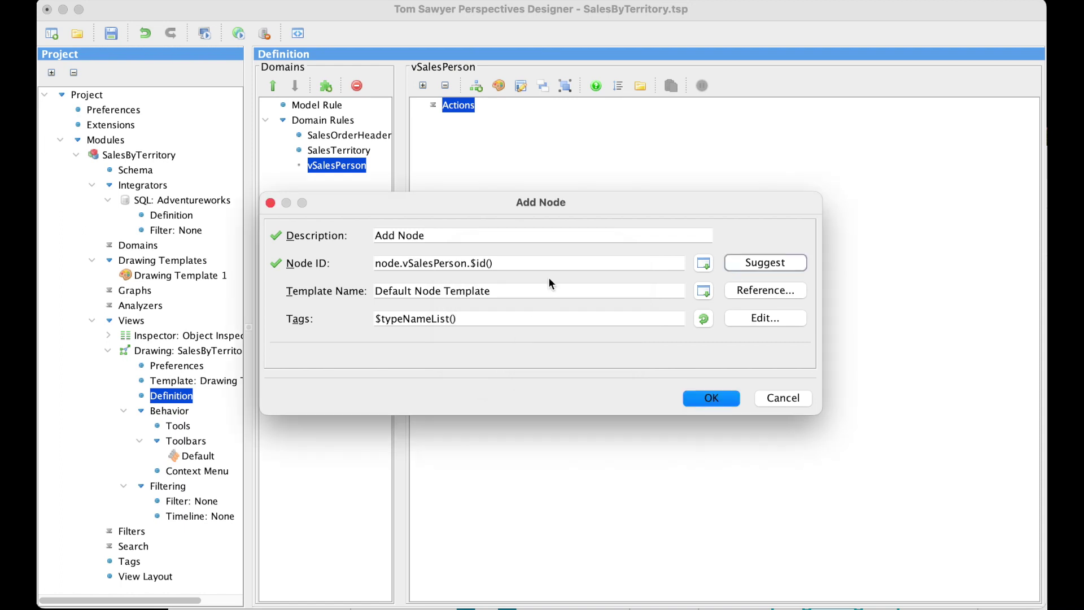
- Replace $id() with <BusinessEntityID>, confirm, then select the SalesOrderHeader rule
key("BackSpace")
key("BackSpace")
key("BackSpace")
key("BackSpace")
key("BackSpace")
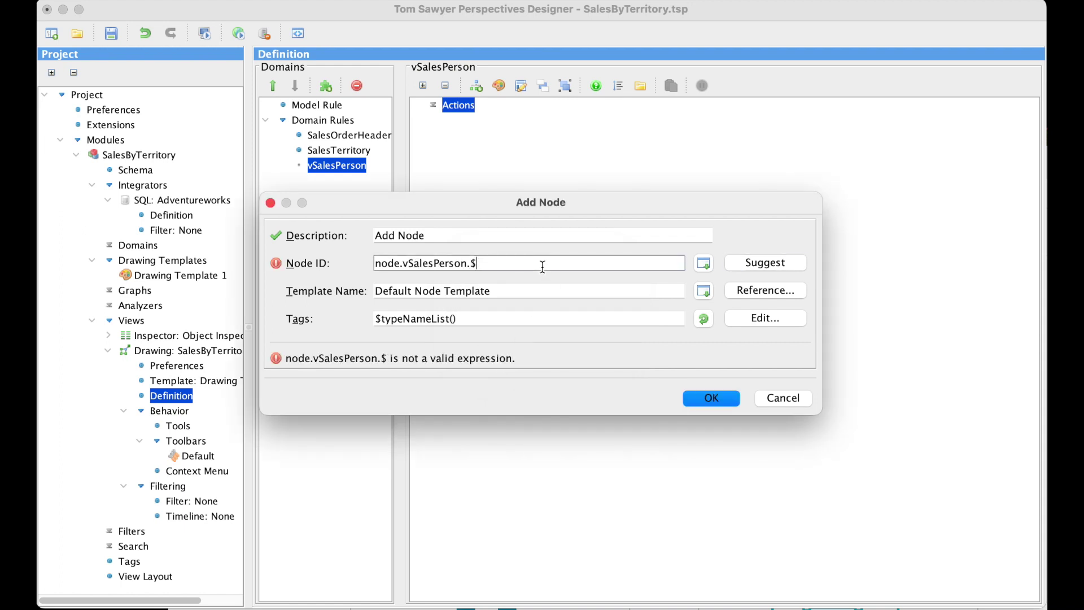
left_click(702, 263)
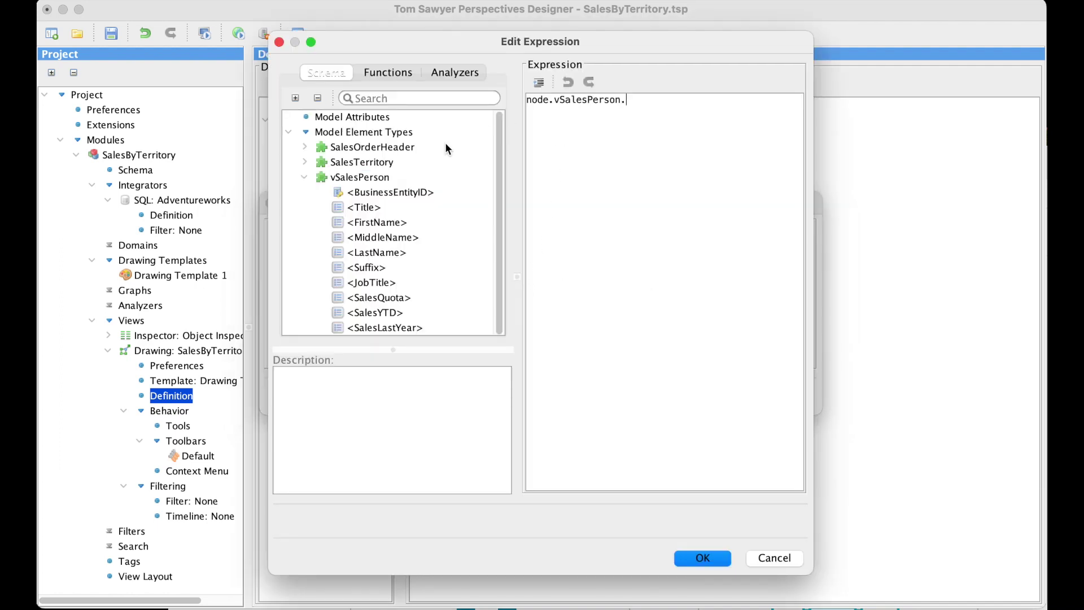
double_click(376, 195)
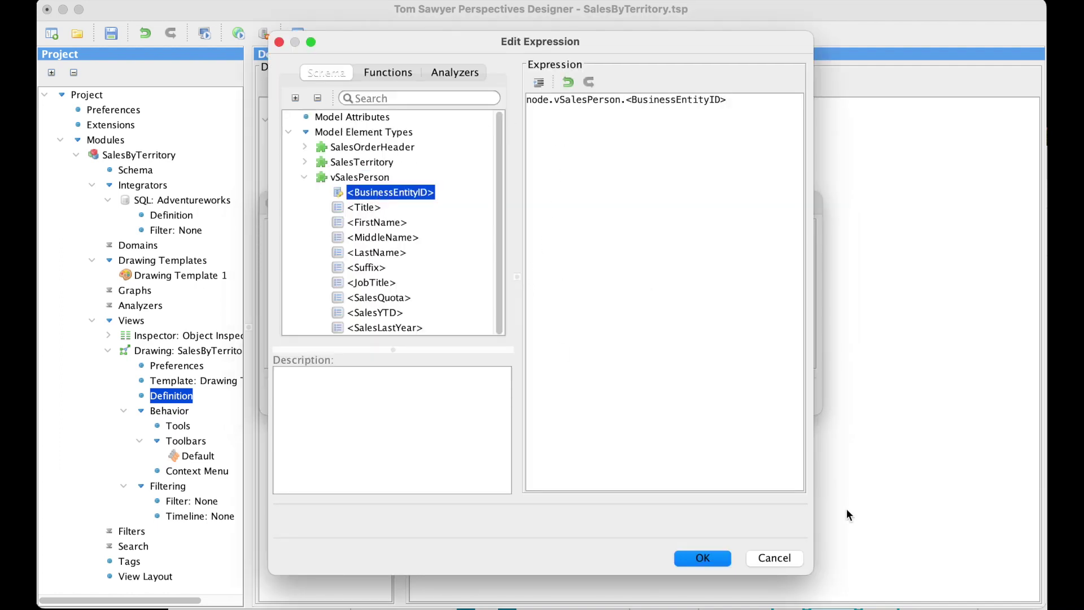
left_click(700, 559)
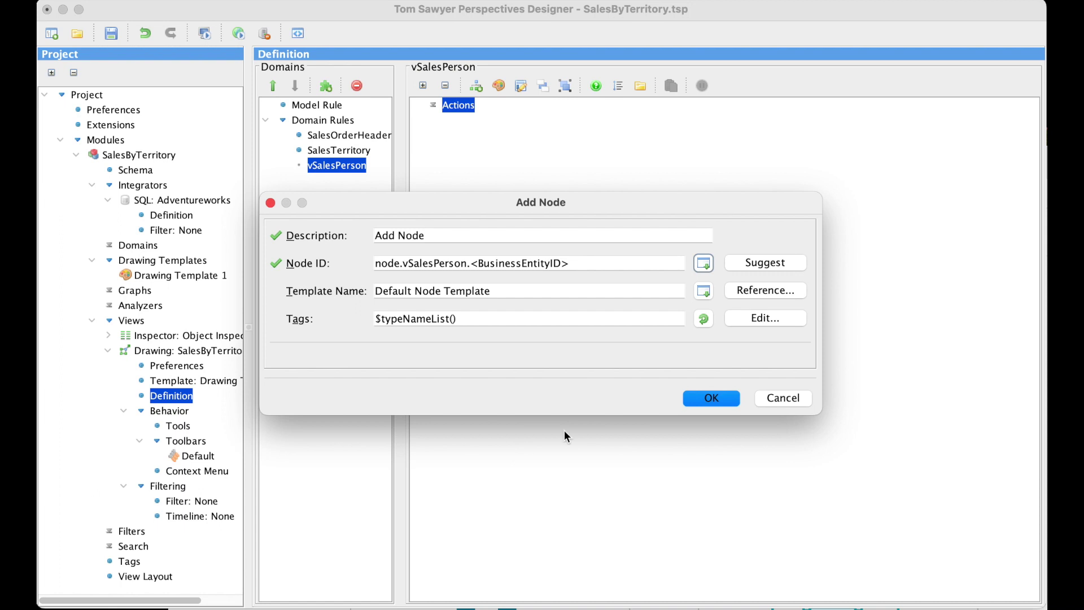
left_click(702, 400)
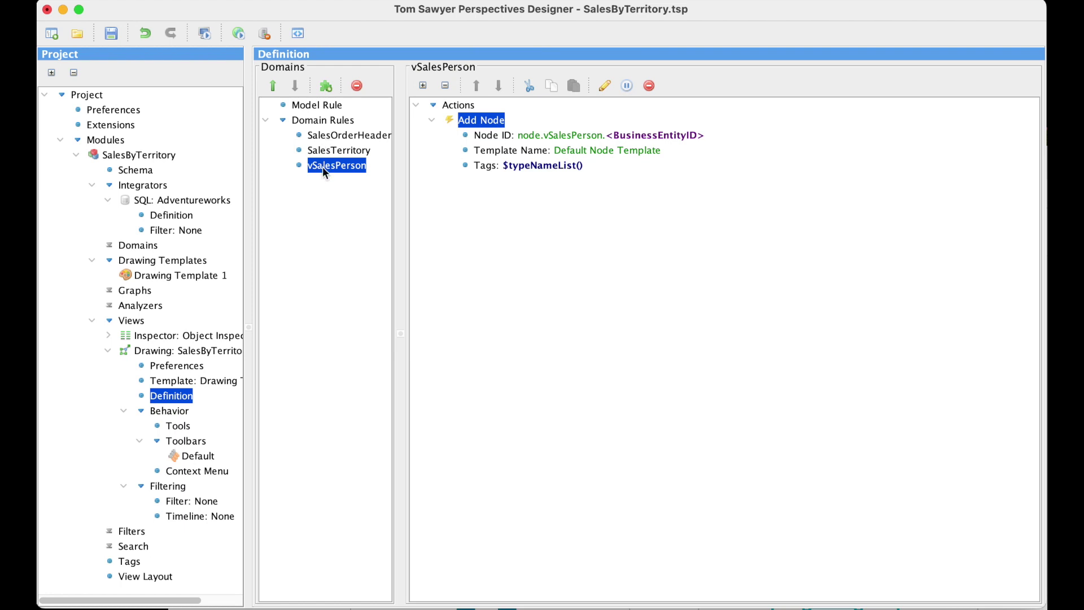
left_click(336, 135)
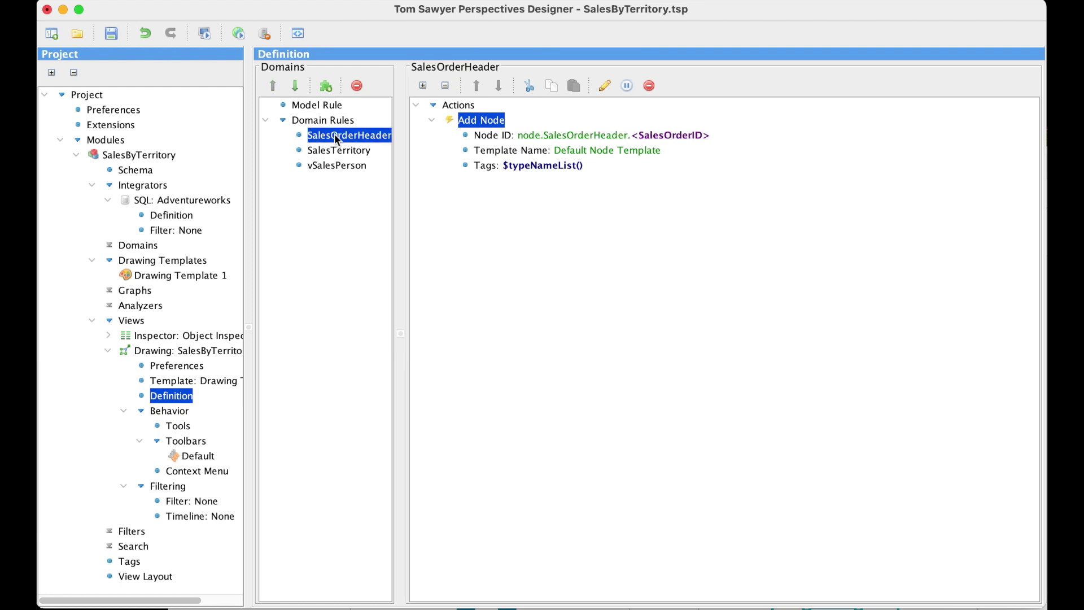
- Add an Add Edge action to SalesOrderHeader with edge ID edge.SalesOrderSalesPerson.$id()
left_click(460, 107)
right_click(461, 107)
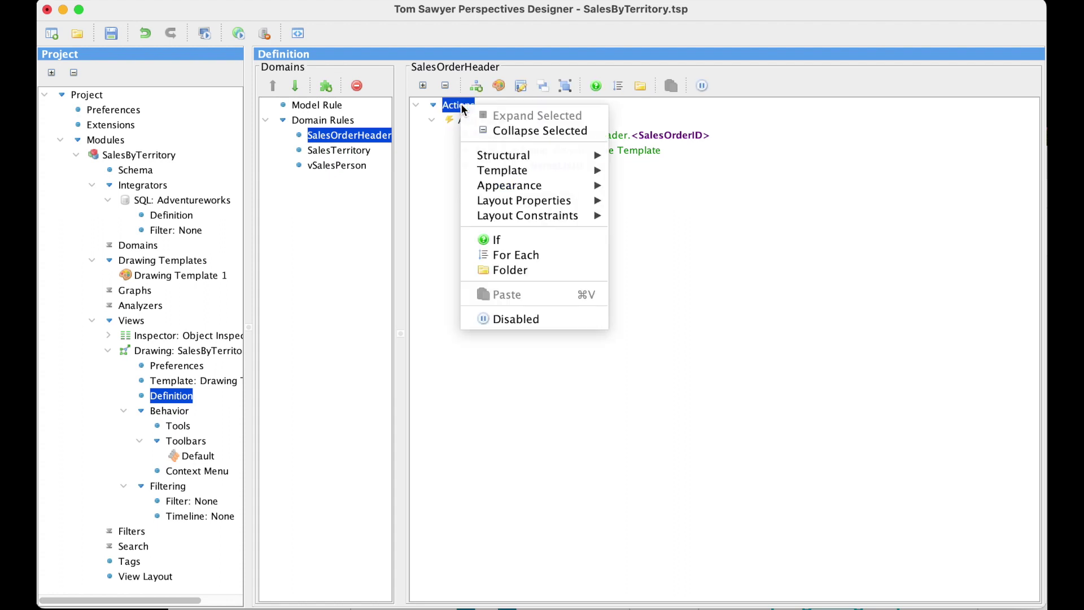
mouse_move(494, 153)
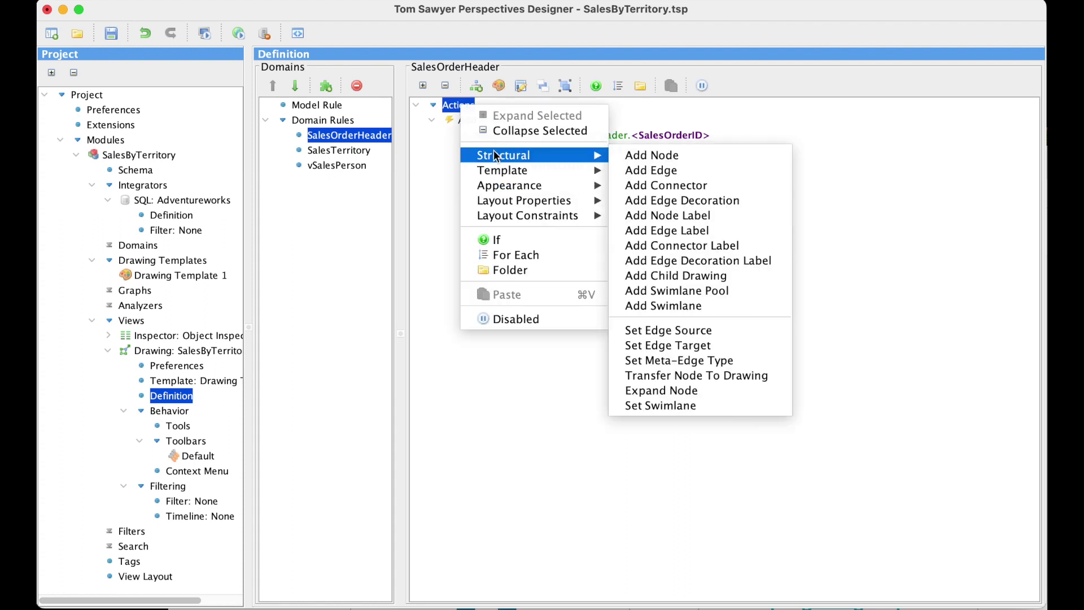
left_click(652, 170)
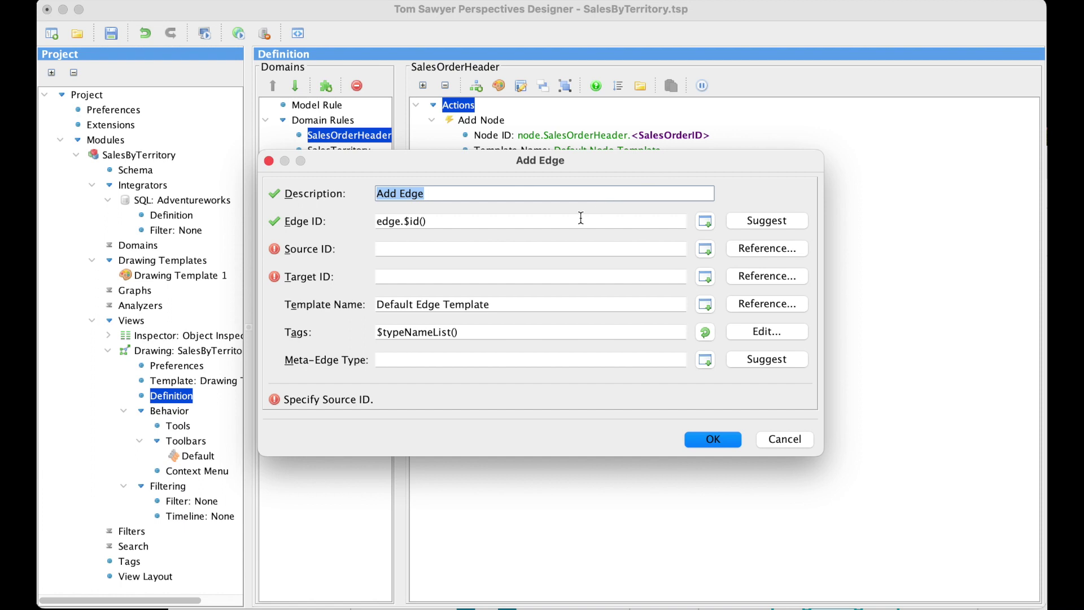
left_click(740, 220)
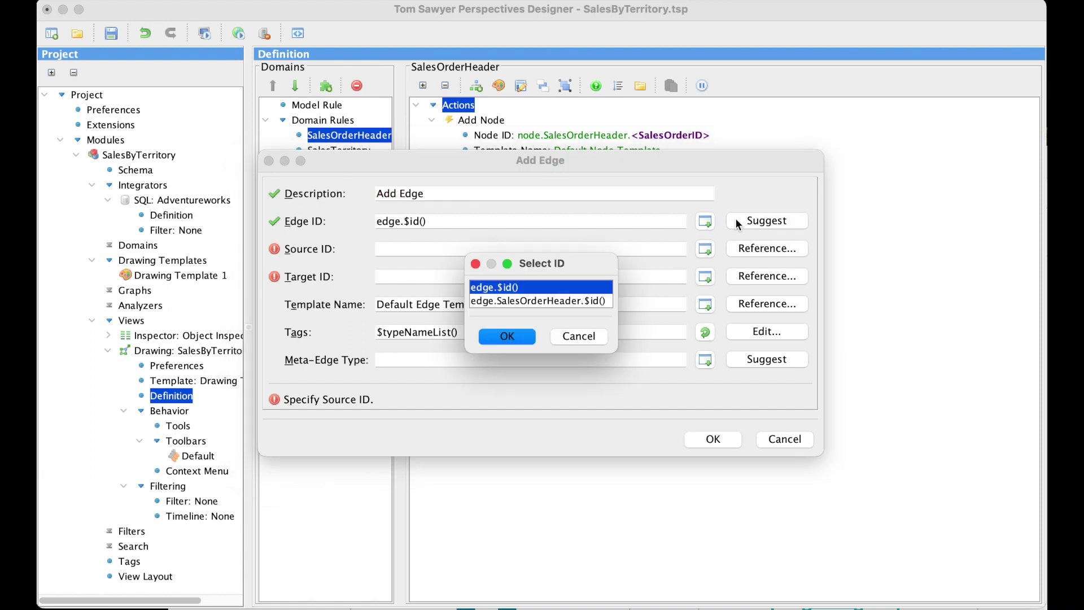
left_click(524, 302)
left_click(505, 341)
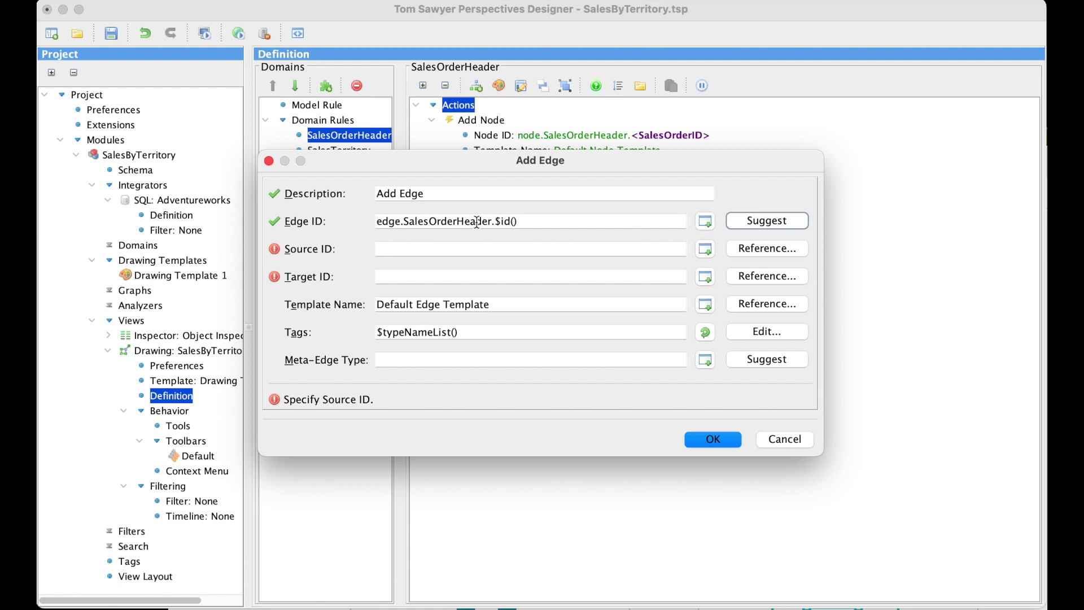
left_click(496, 222)
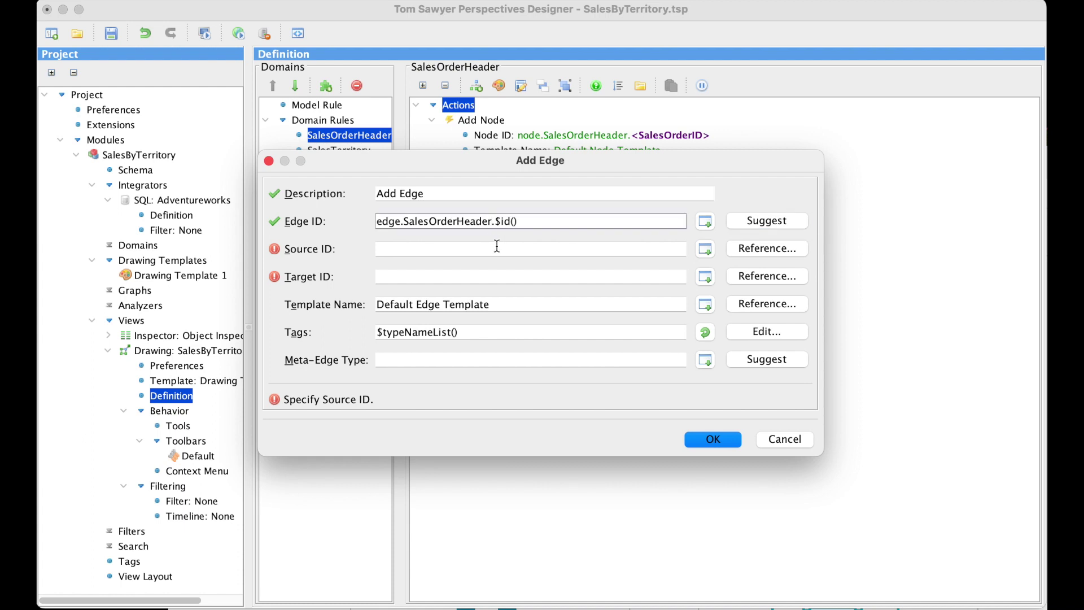
key("BackSpace")
key("BackSpace")
key("BackSpace")
key("BackSpace")
key("BackSpace")
key("BackSpace")
type("SalesPerson")
- Set the edge source to the SalesOrderHeader node and target to the vSalesPerson node, then confirm
left_click(767, 252)
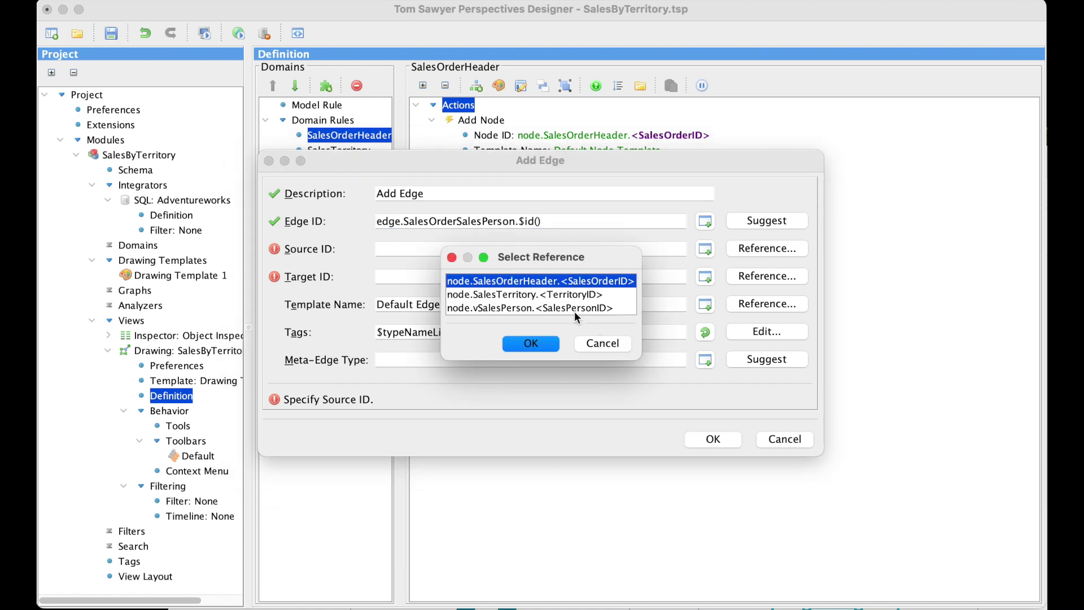
double_click(537, 281)
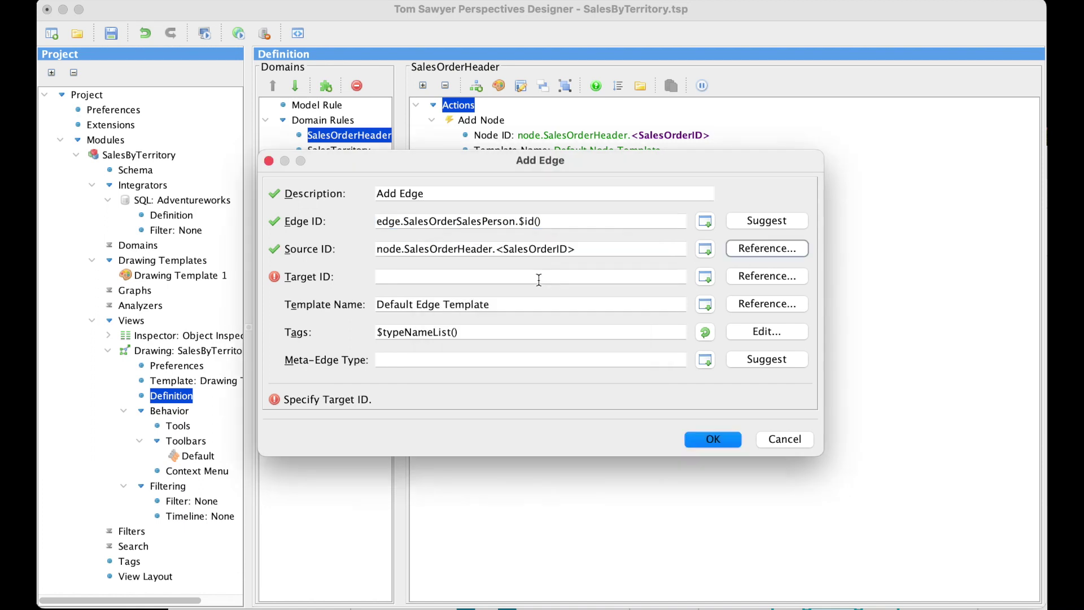
left_click(750, 275)
double_click(523, 308)
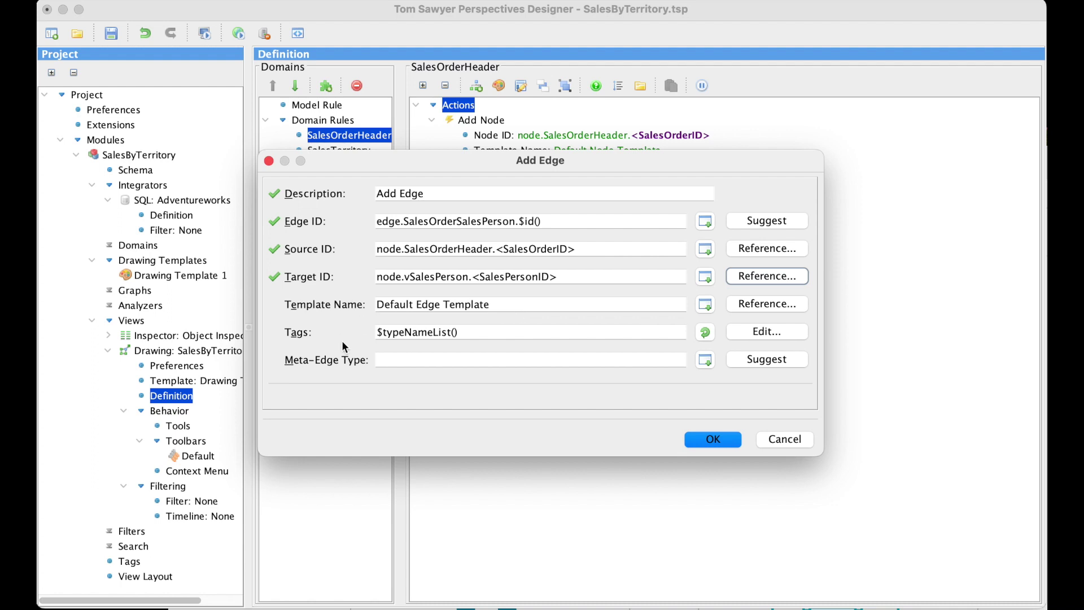
left_click(726, 441)
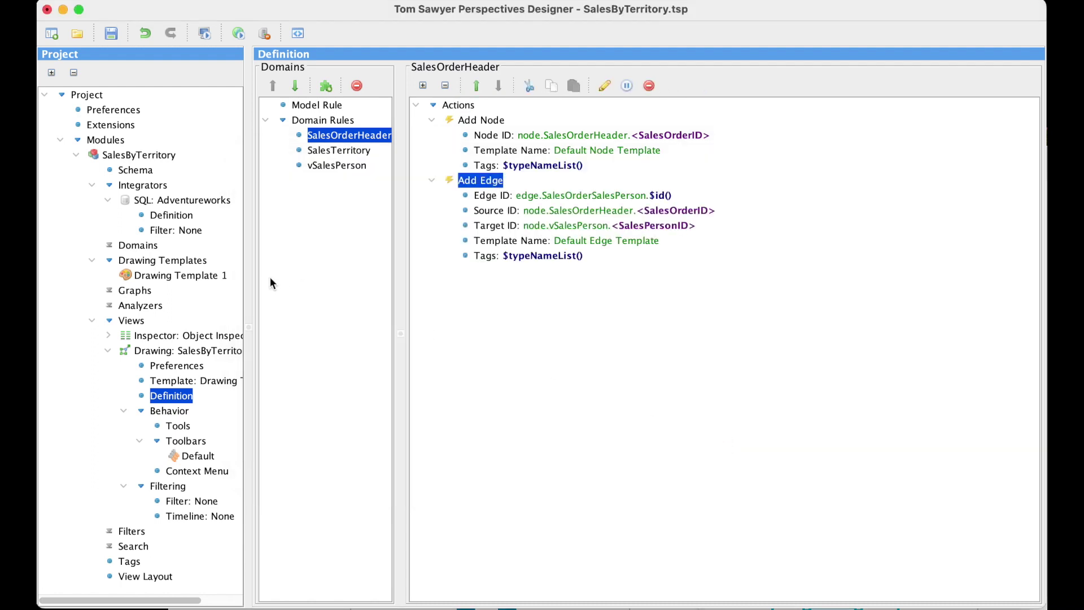
left_click(239, 33)
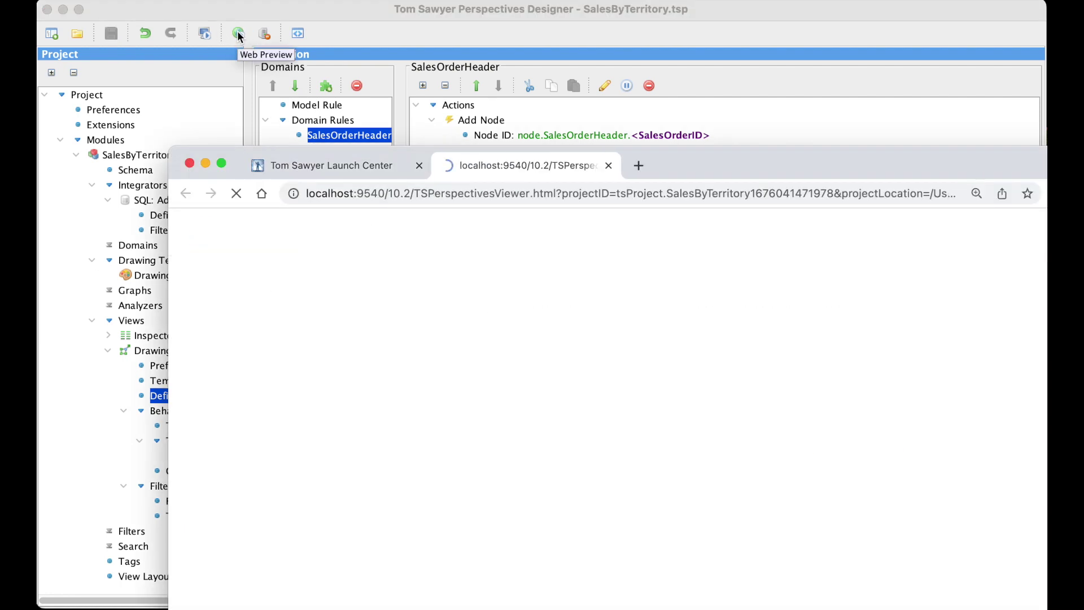
left_click_drag(825, 163, 696, 22)
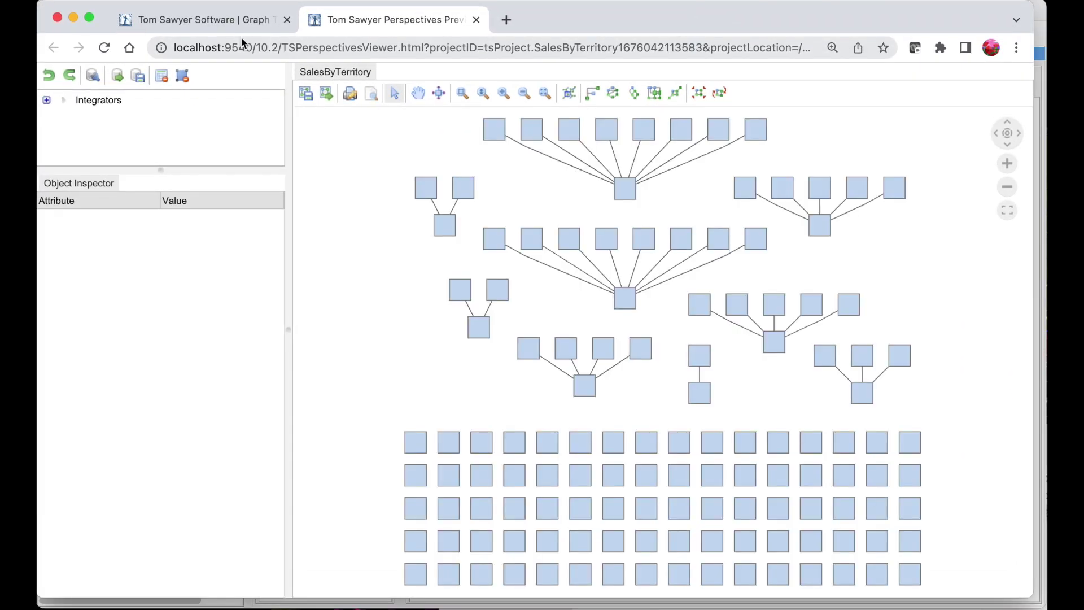
left_click(627, 193)
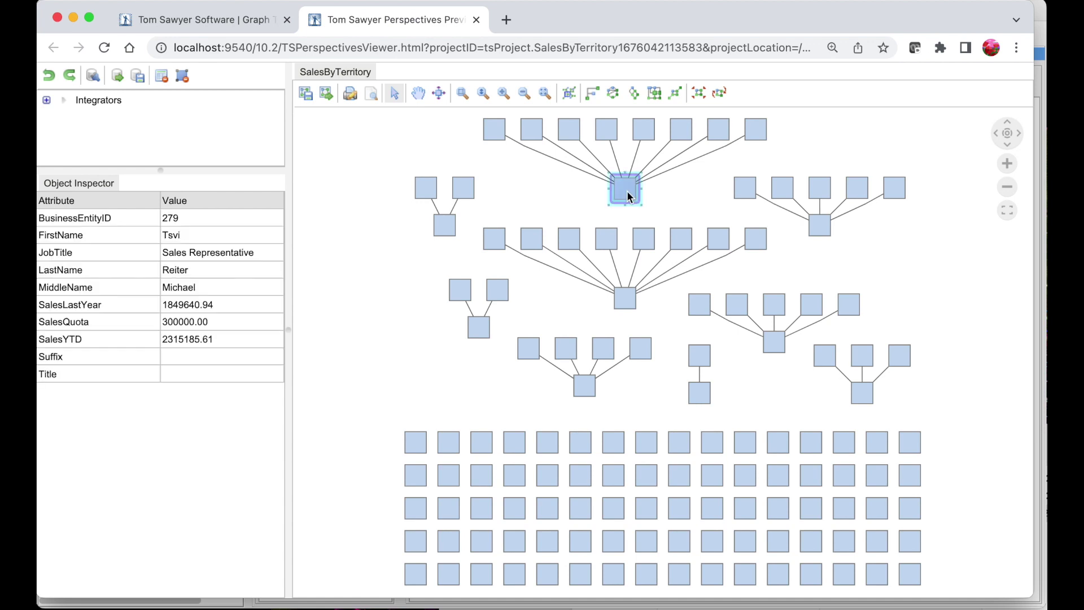
left_click(515, 446)
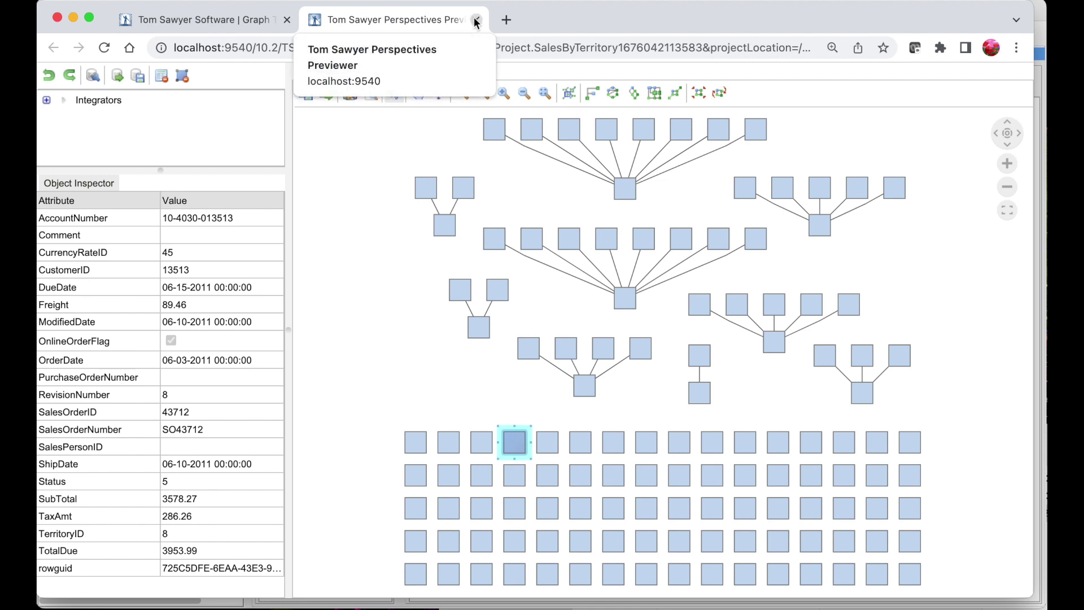
left_click(73, 17)
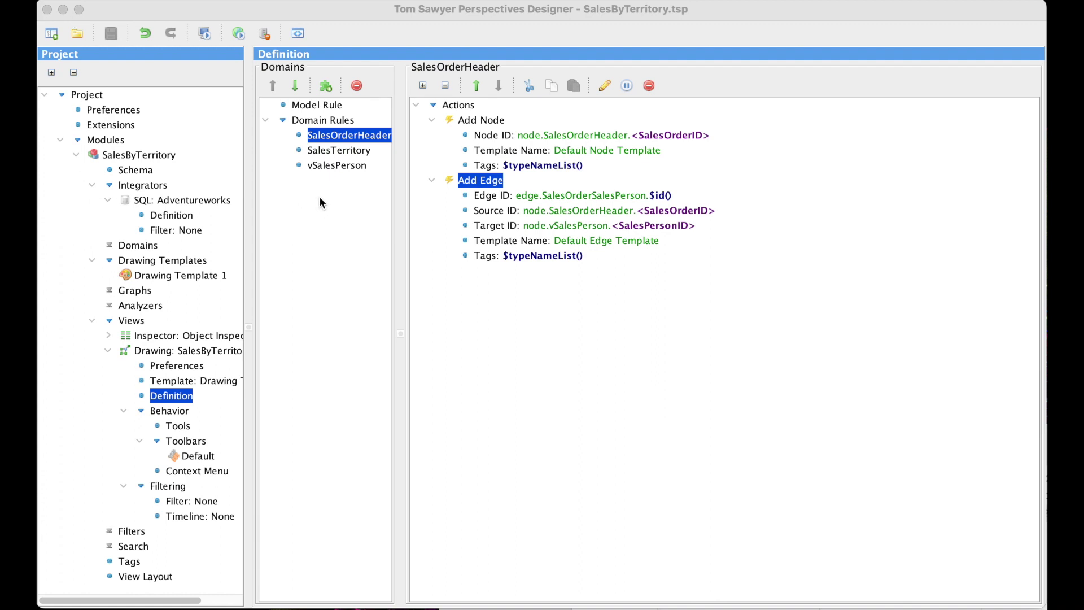
- Open Drawing Template 1 and create a new Shape node template named 'Territory'
left_click(164, 276)
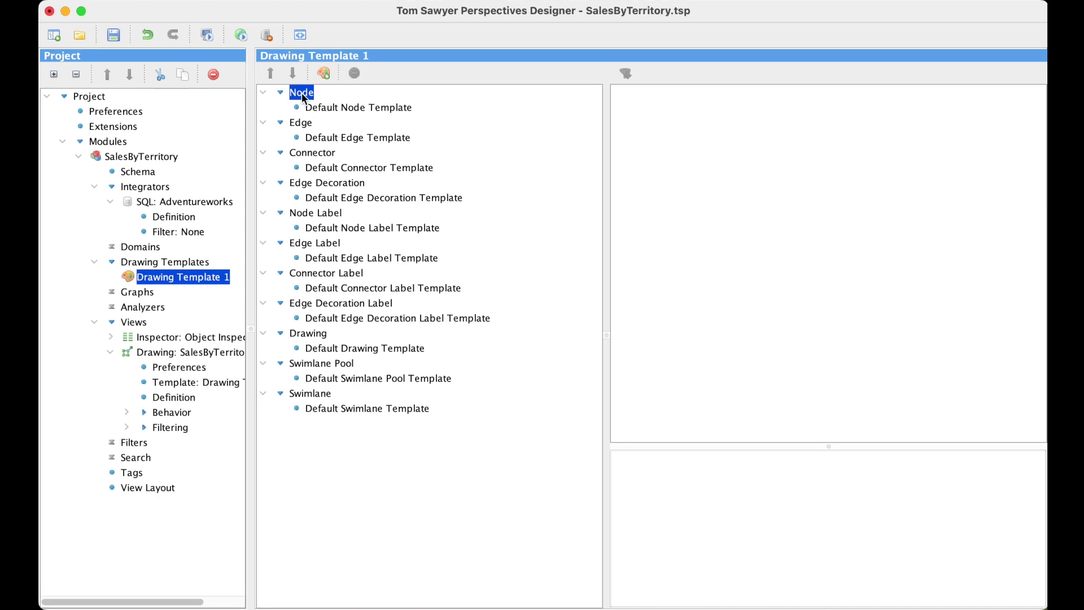
right_click(300, 92)
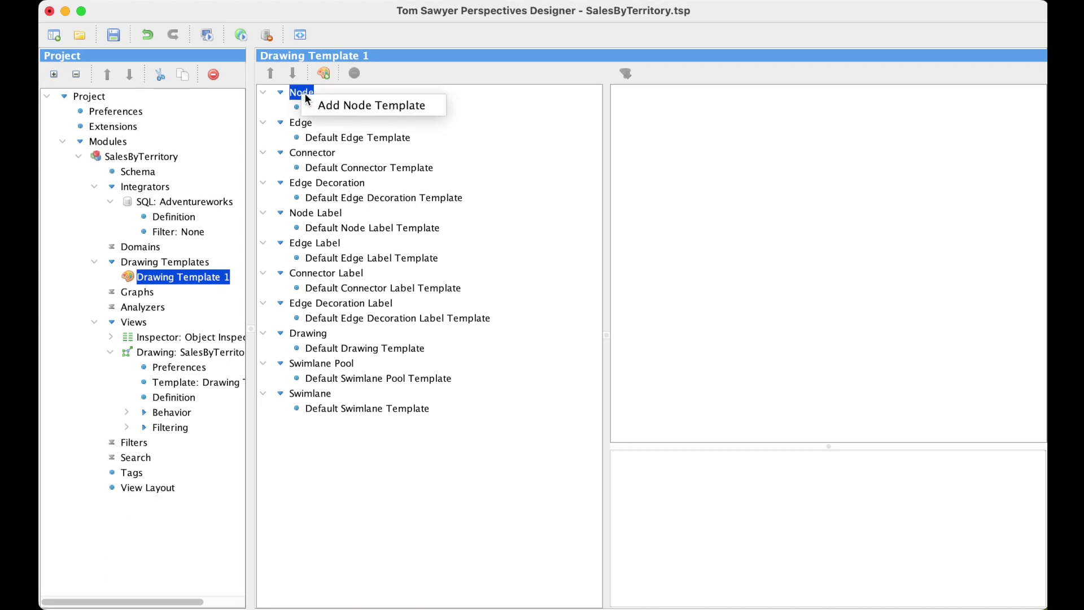
left_click(324, 105)
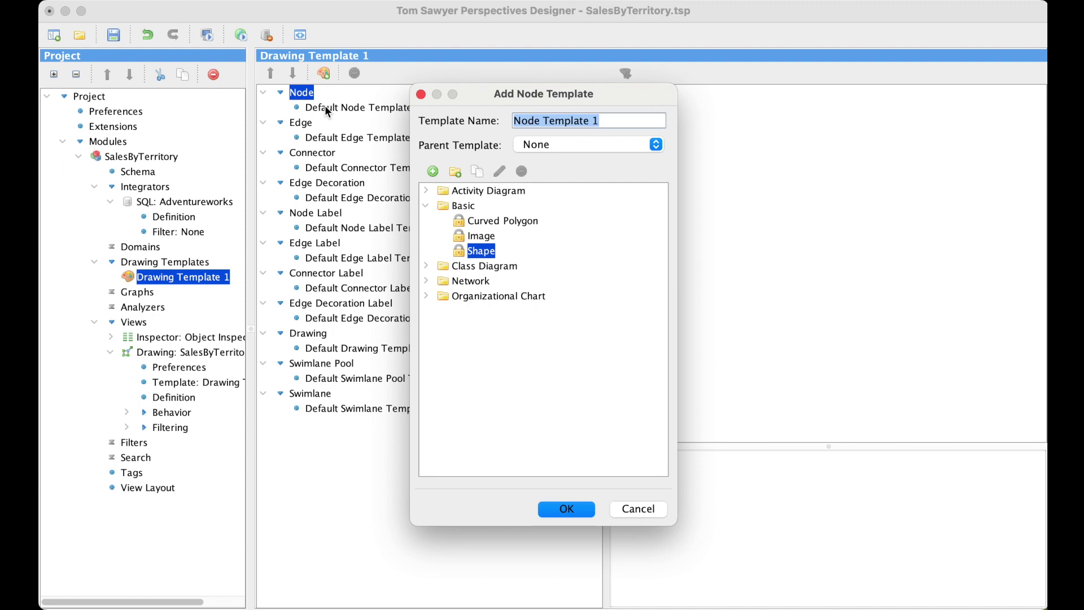
key("BackSpace")
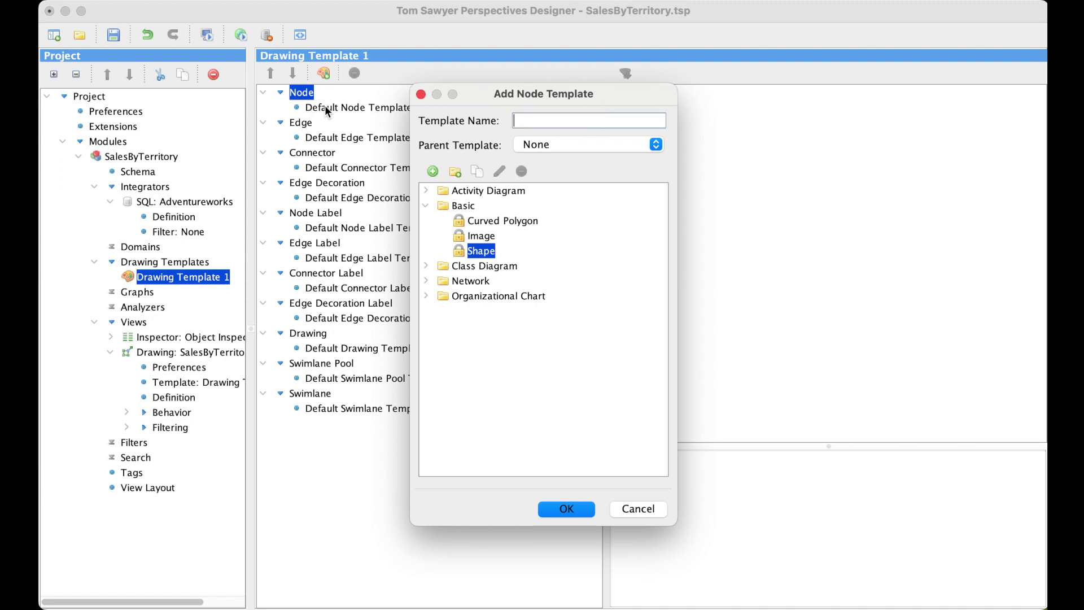
type("Territory")
left_click(563, 510)
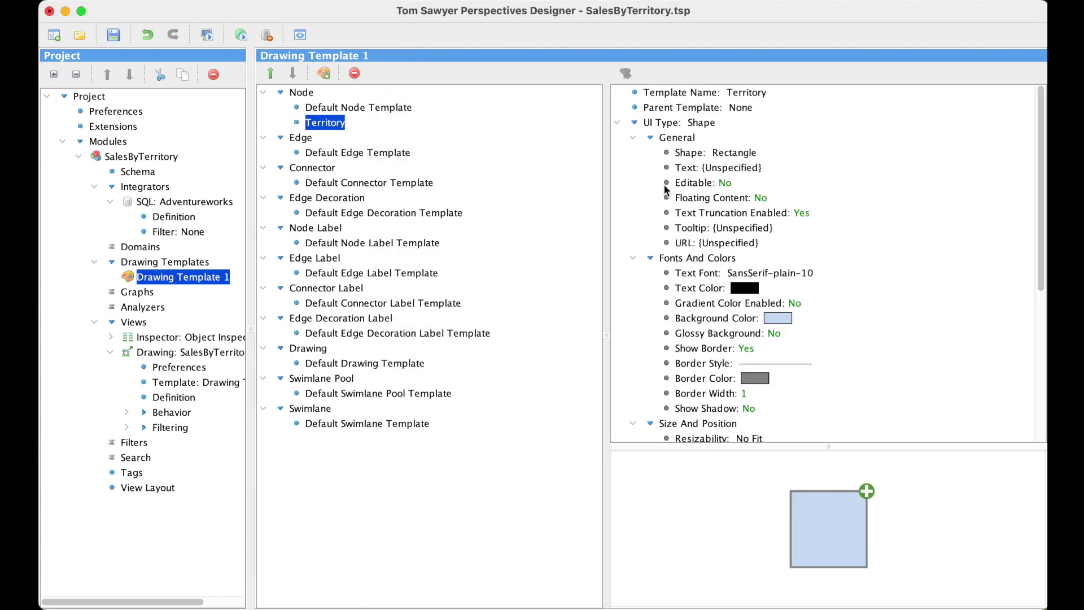
- Set the Territory node's text to the SalesTerritory <Name> attribute
left_click(717, 169)
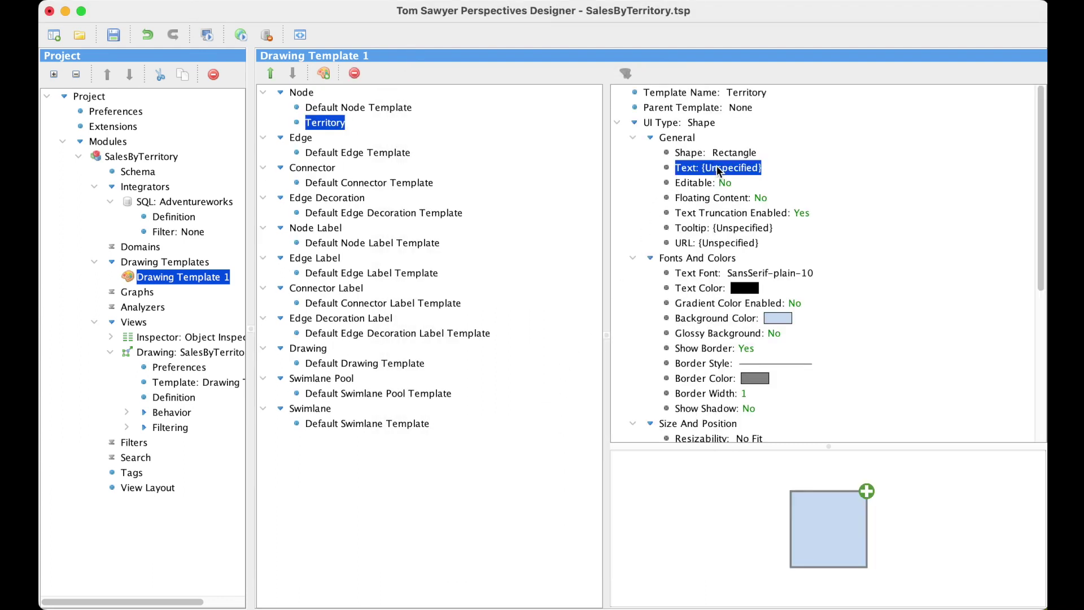
double_click(717, 168)
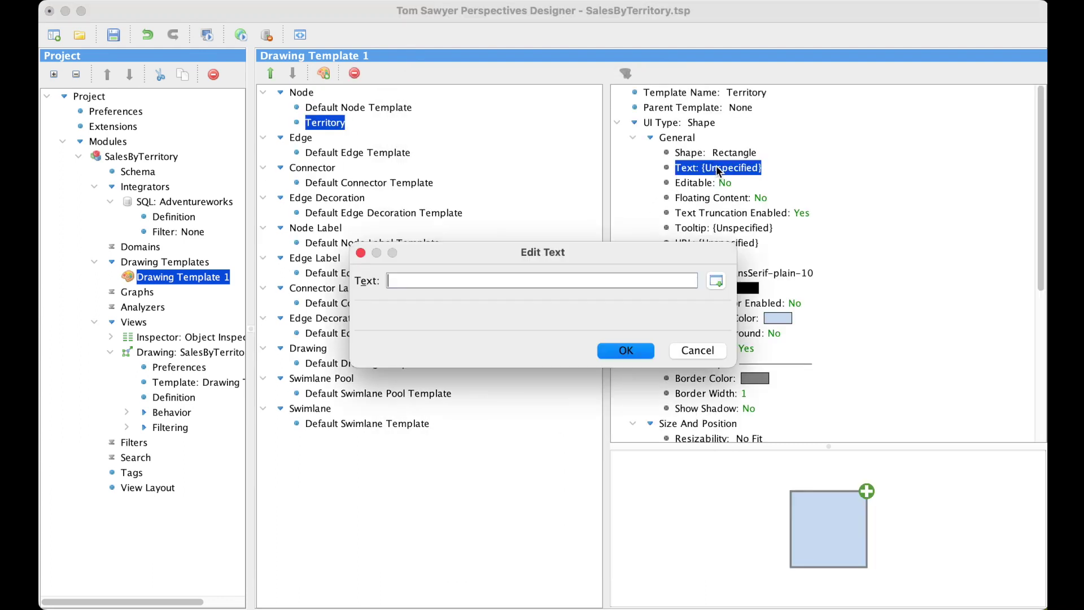
left_click(716, 280)
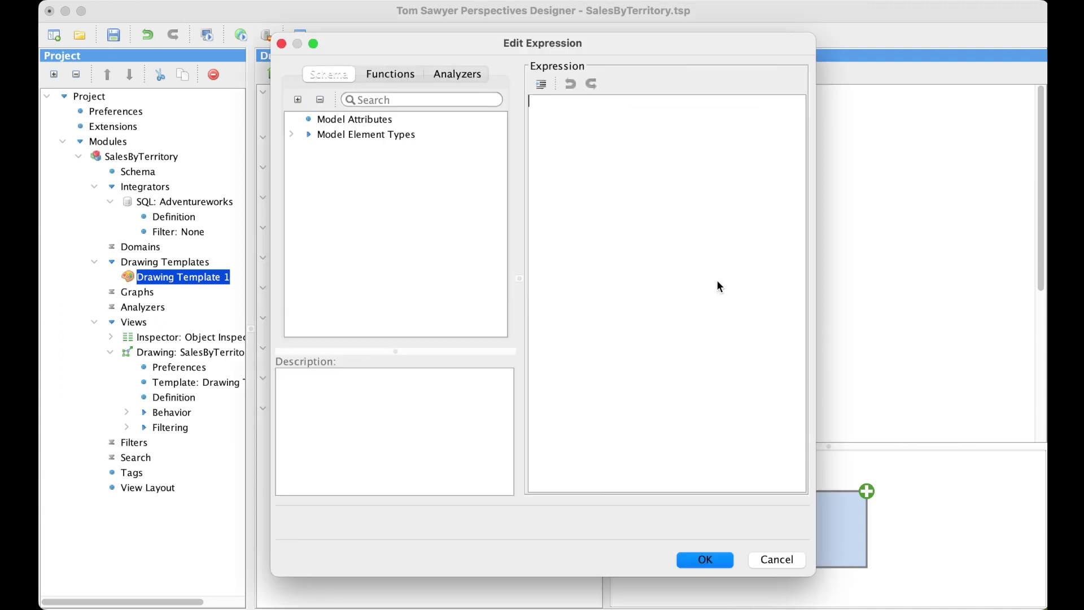
left_click(292, 134)
left_click(307, 165)
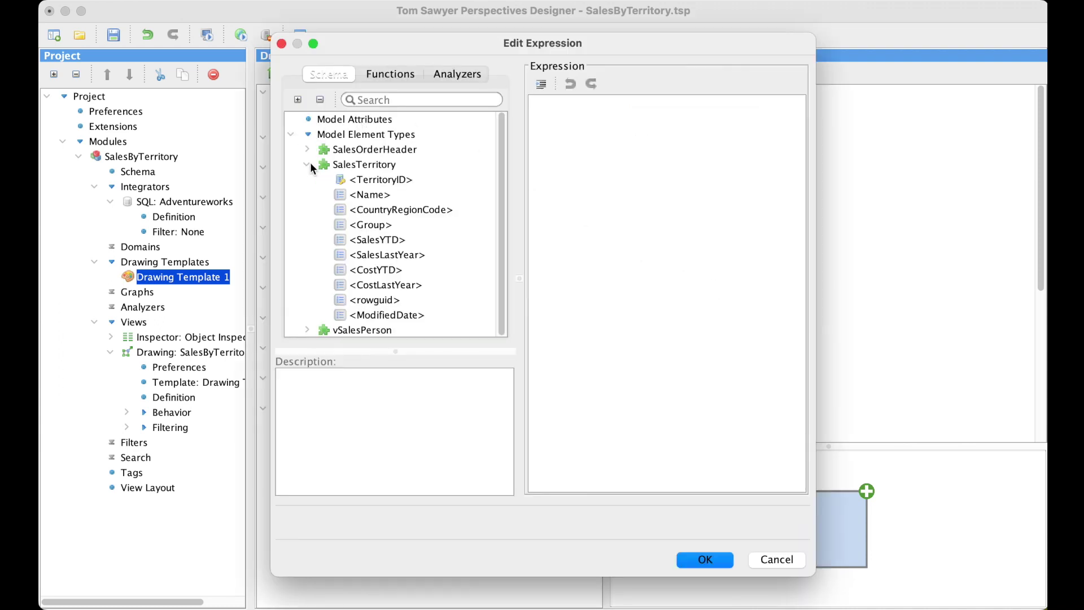
left_click(361, 196)
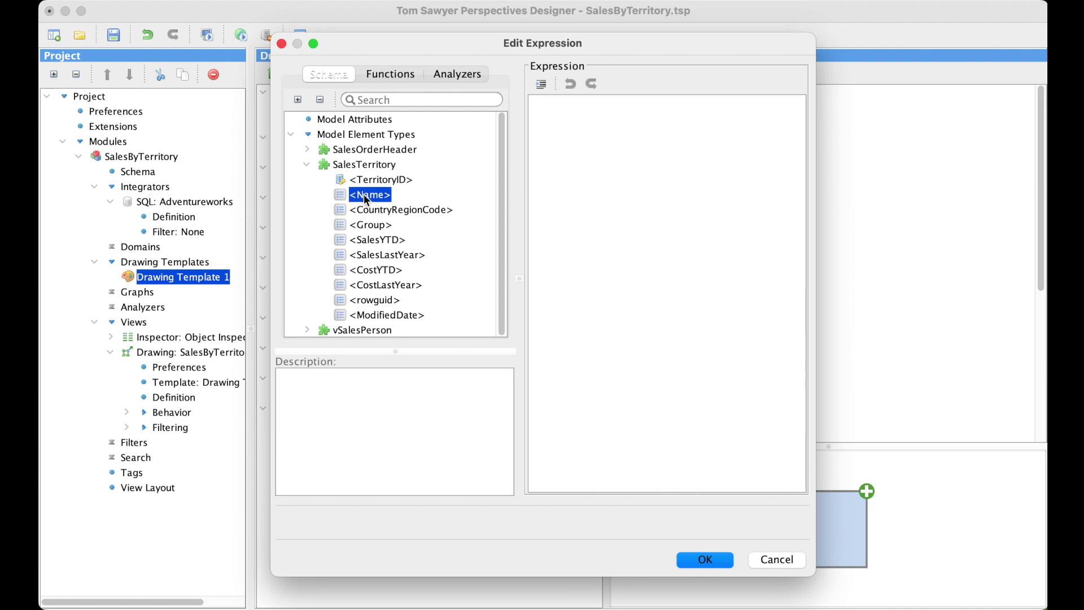
double_click(366, 199)
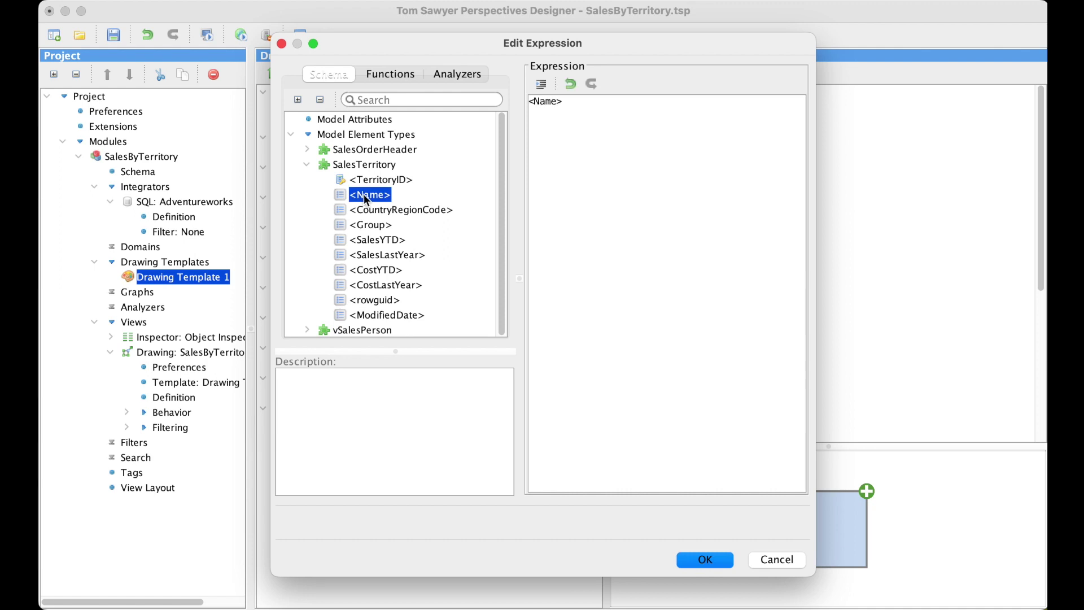
left_click(705, 560)
left_click(626, 351)
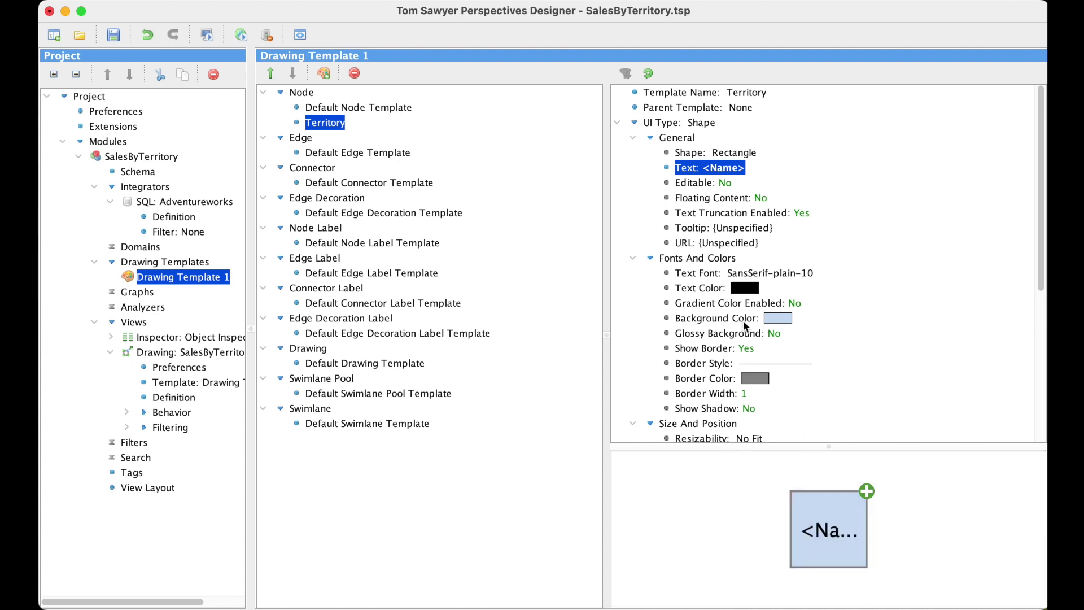
- Change the Territory node's resizability to Tight Fit
scroll(736, 425, "down", 3)
left_click(750, 364)
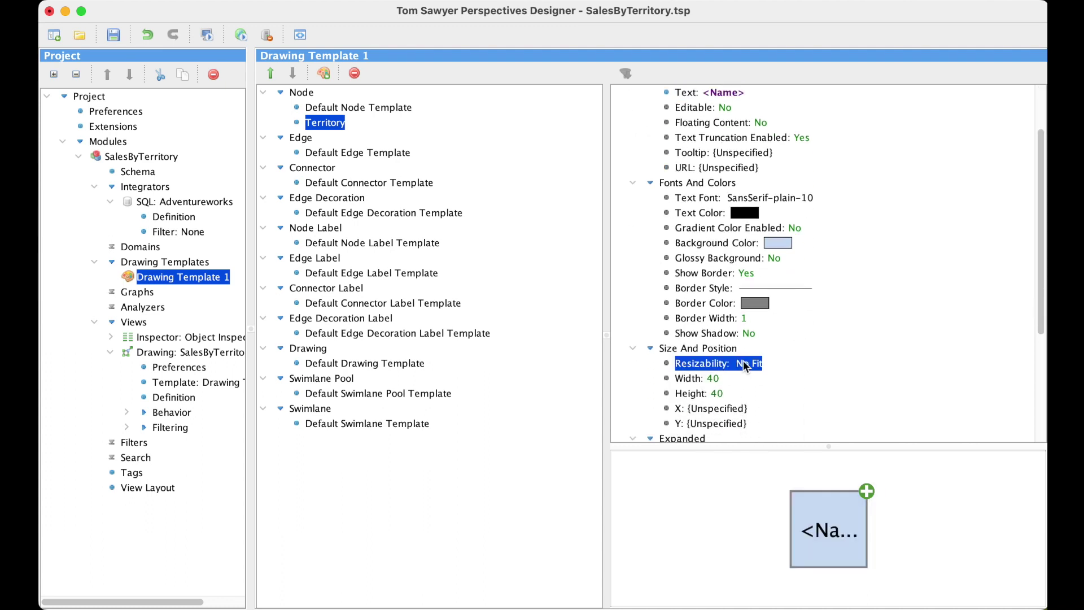
double_click(750, 364)
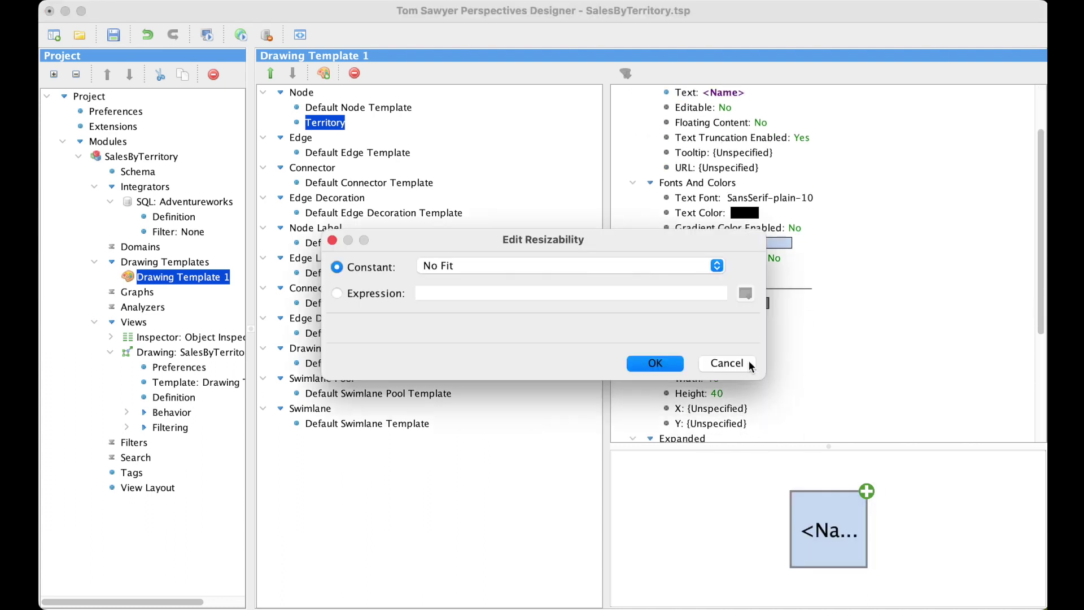
left_click(713, 263)
left_click(541, 279)
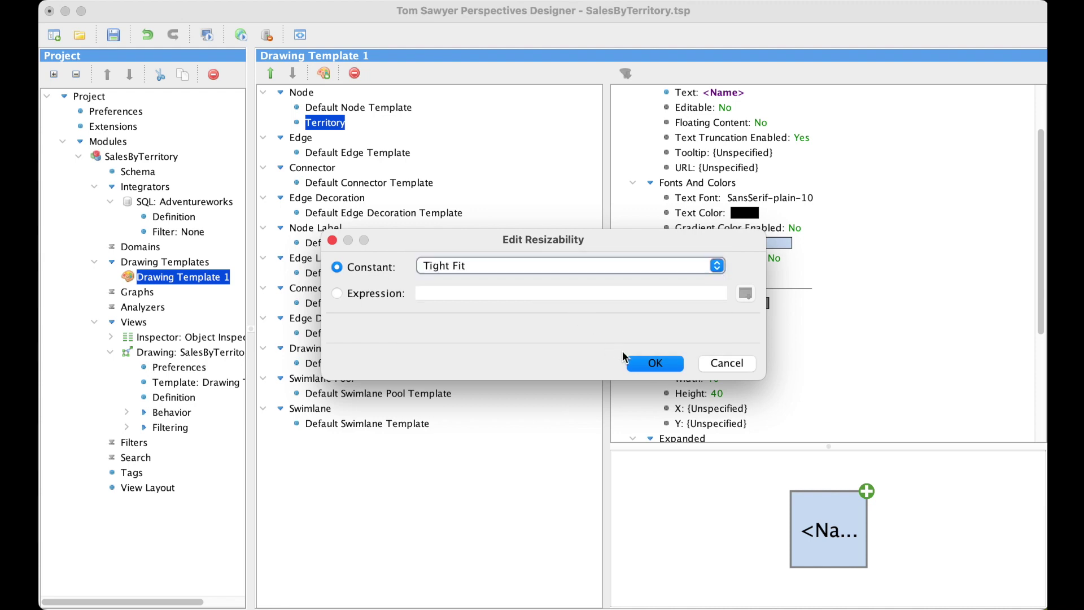
left_click(635, 363)
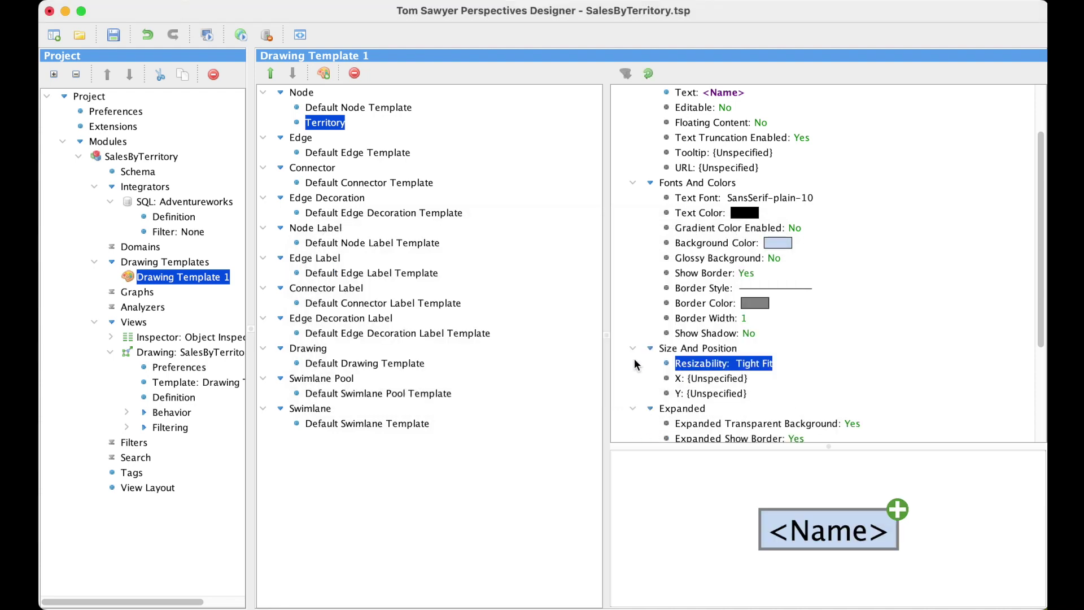
- Set the Territory node's background colour to teal (0 153 153)
scroll(736, 272, "up", 3)
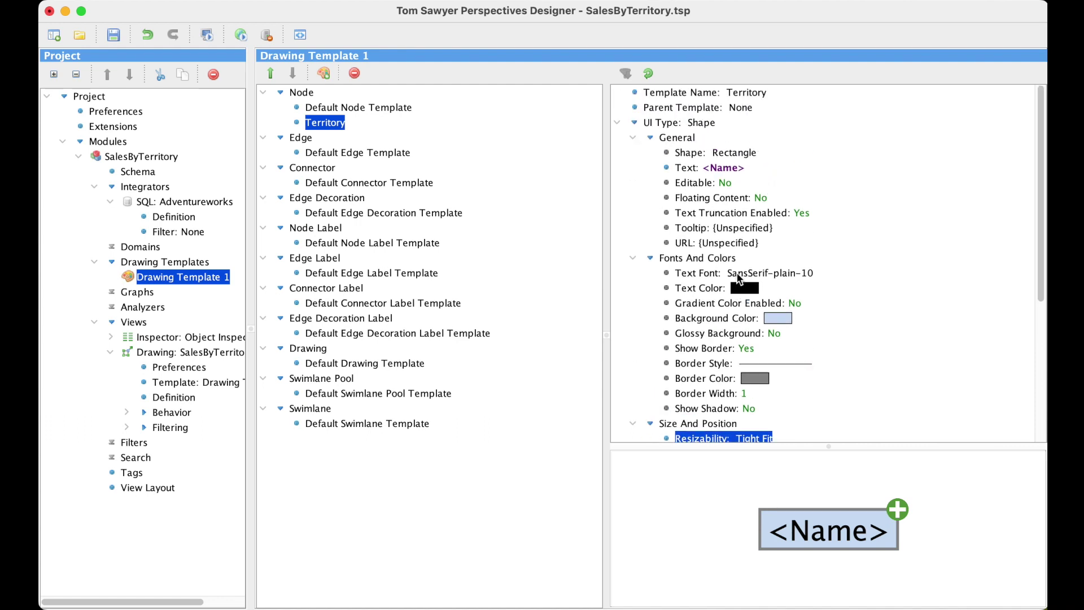
double_click(774, 317)
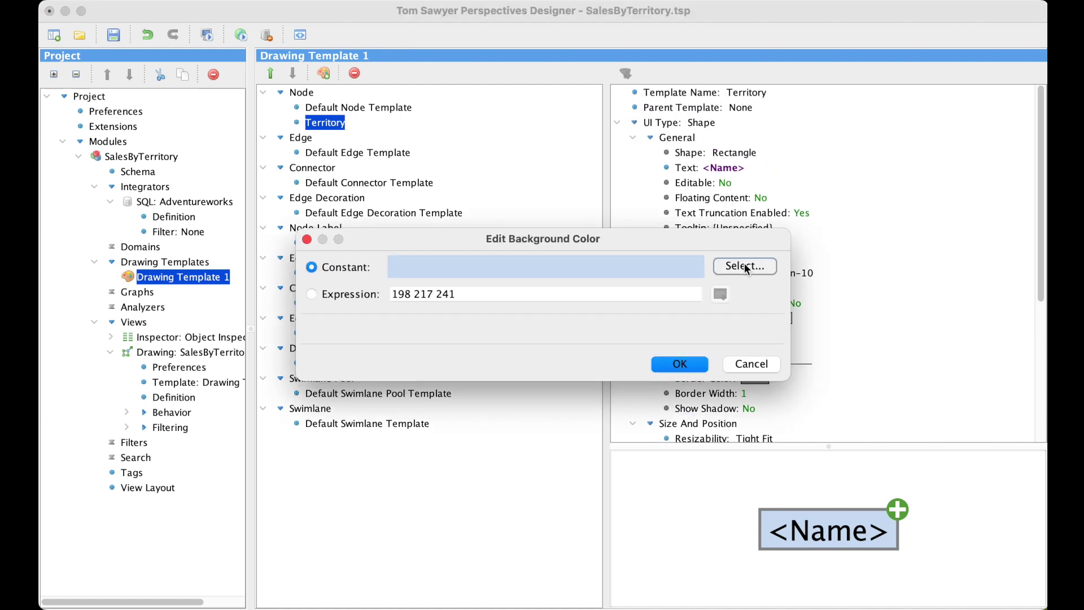
left_click(744, 263)
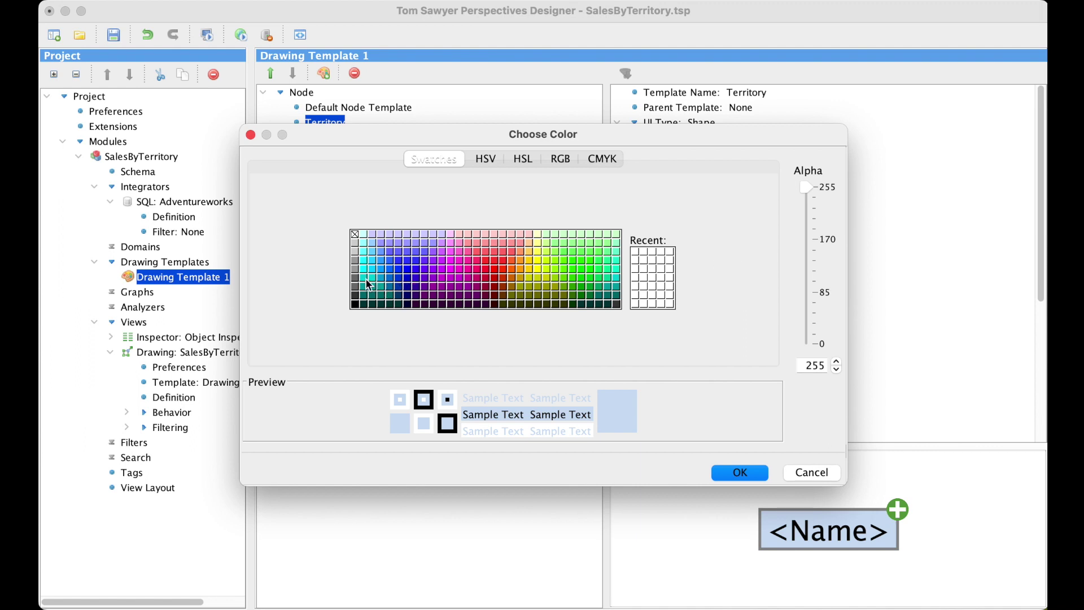
left_click(382, 279)
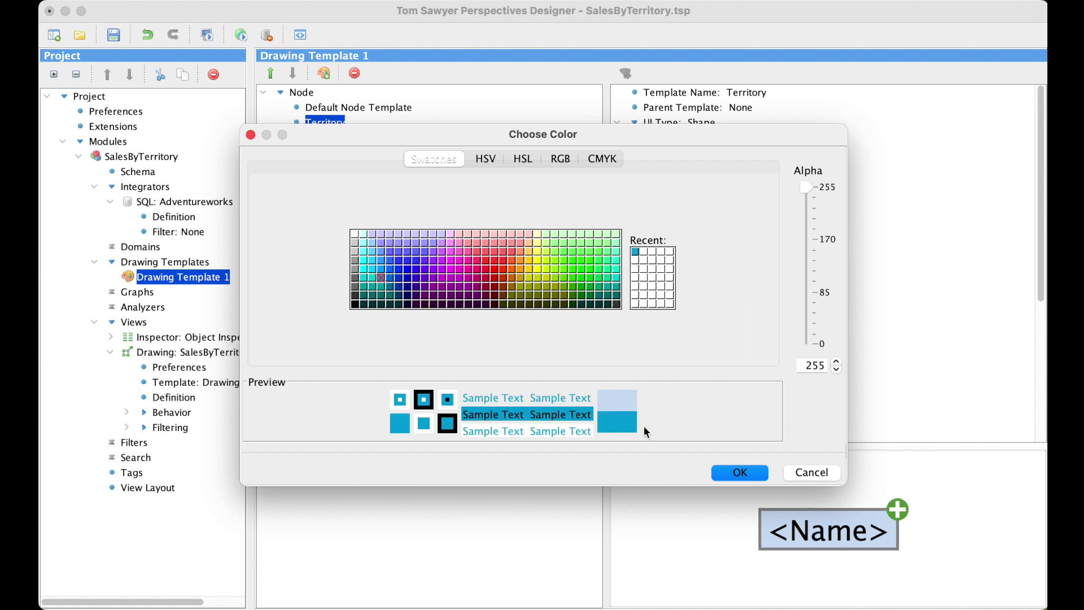
left_click(364, 286)
left_click(750, 475)
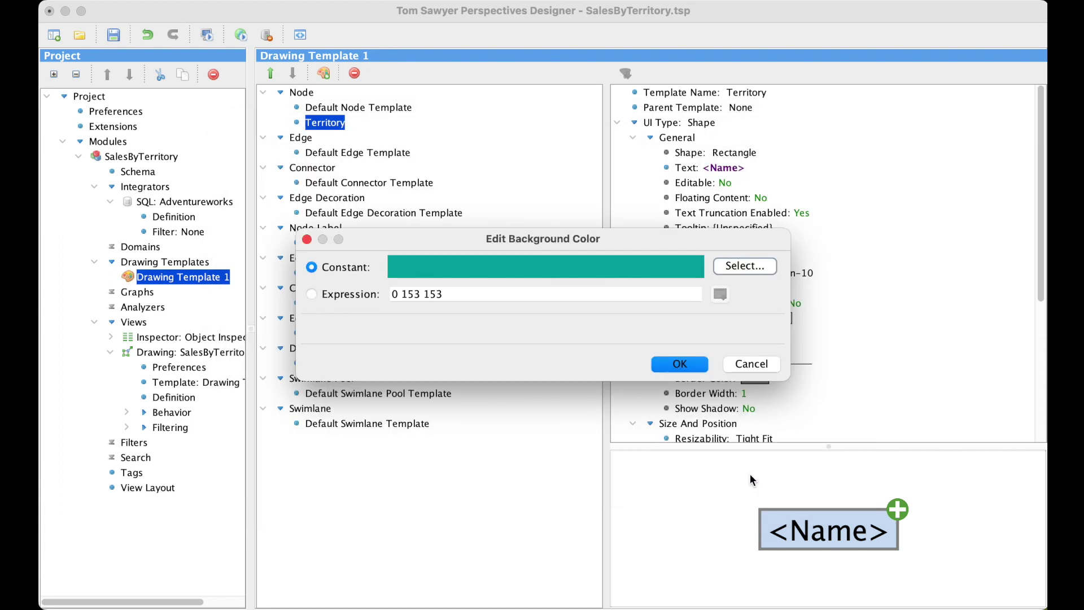
left_click(686, 364)
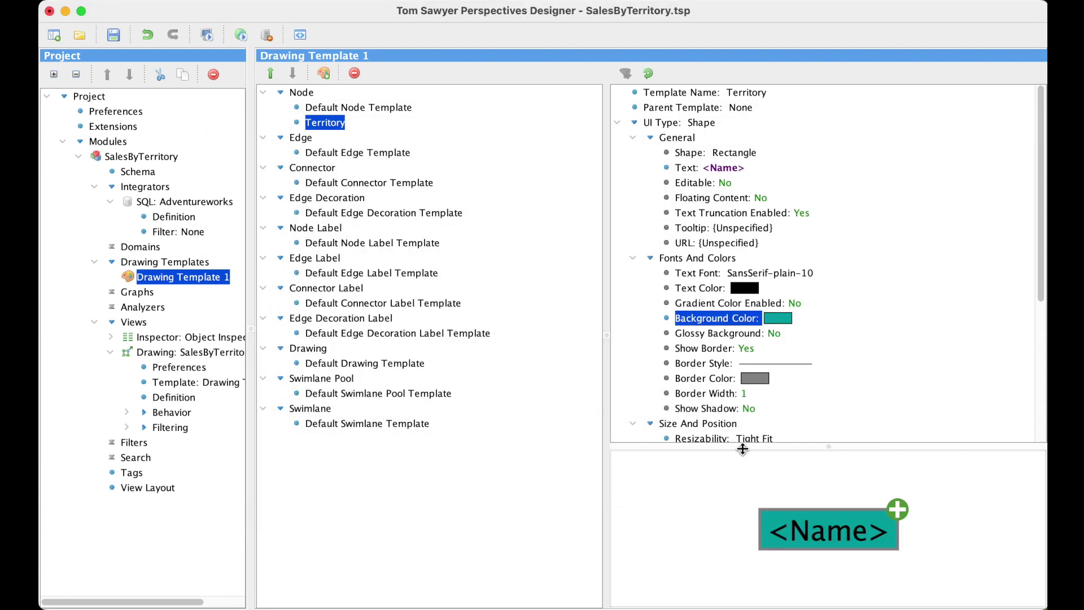
- Set the Territory node's text colour to white (255 255 255)
left_click(744, 289)
double_click(743, 286)
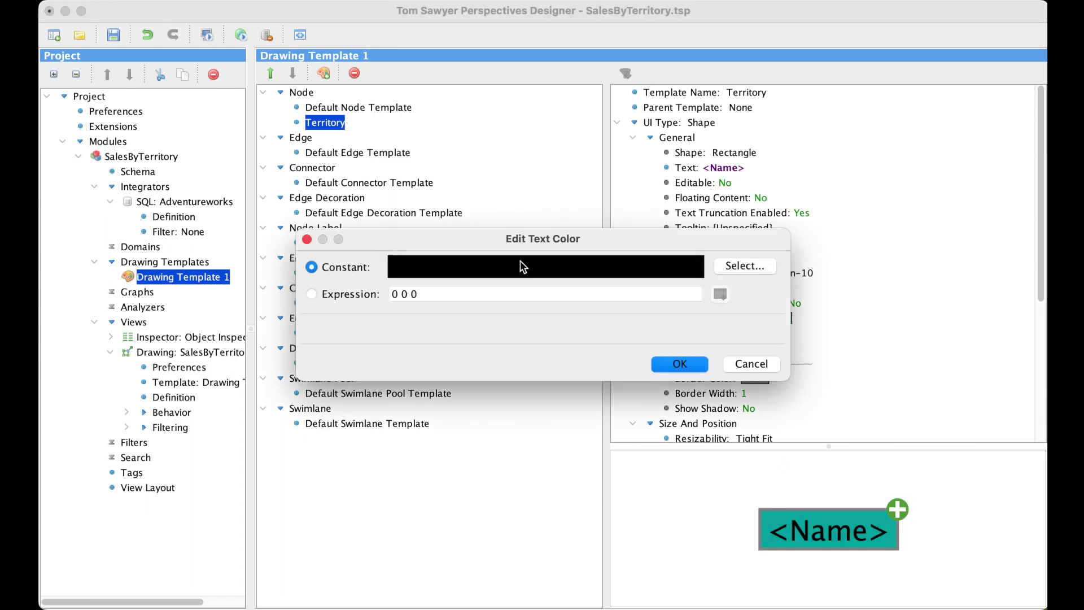
left_click(728, 264)
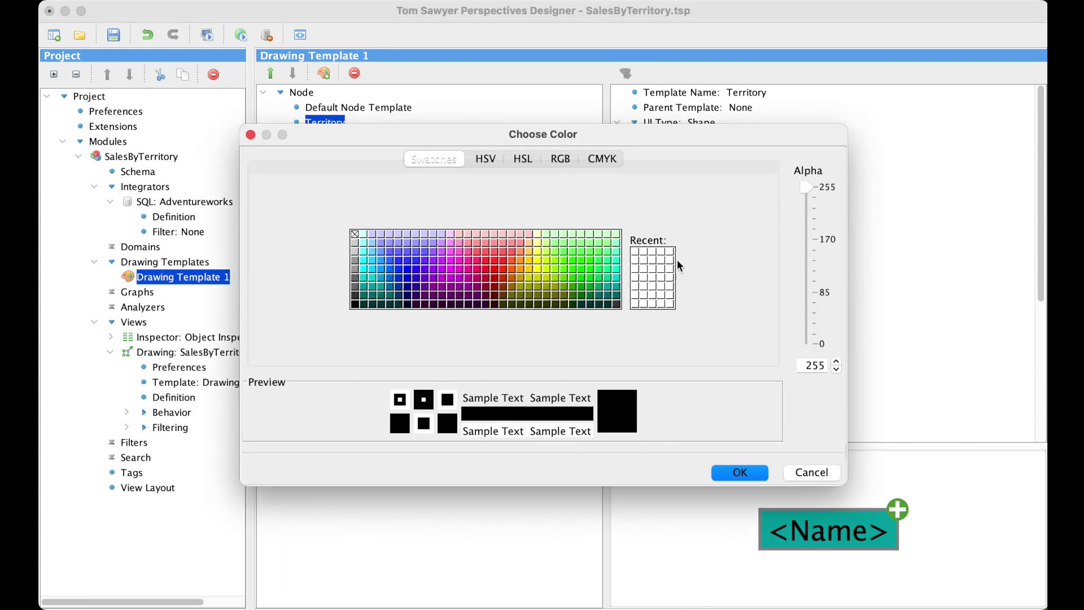
left_click(355, 234)
left_click(739, 472)
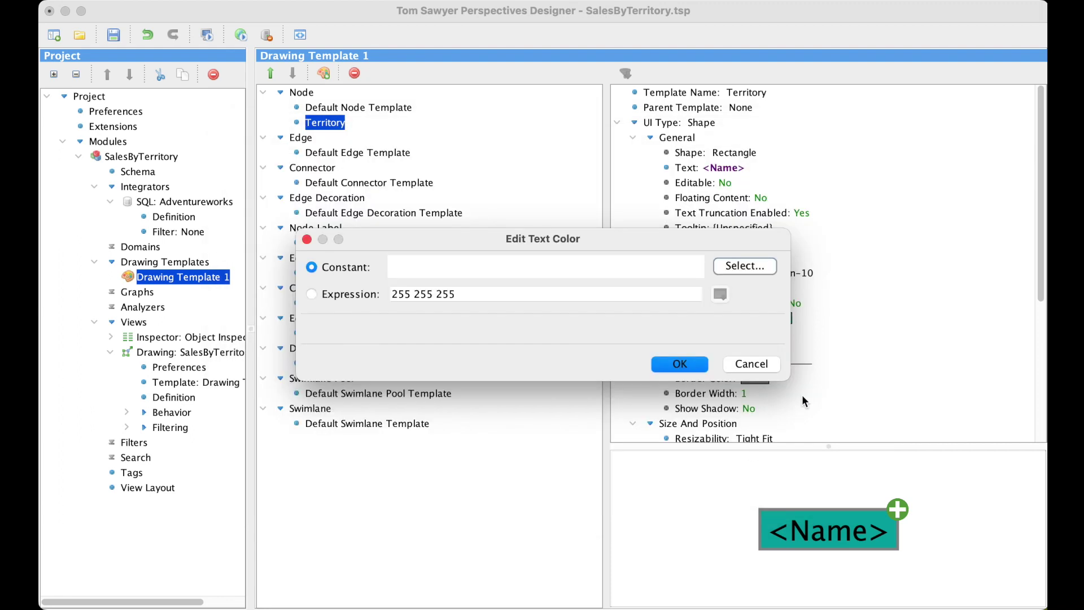
left_click(689, 363)
scroll(764, 375, "down", 5)
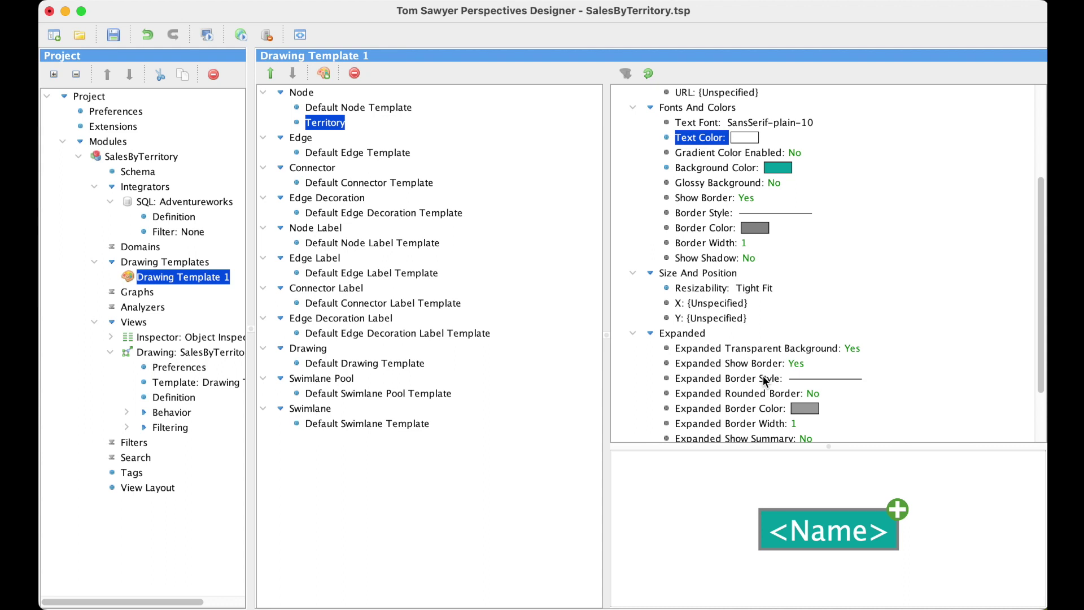
- Set the expanded border colour to teal and preview the Territory node expanded
scroll(763, 378, "down", 1)
left_click(805, 394)
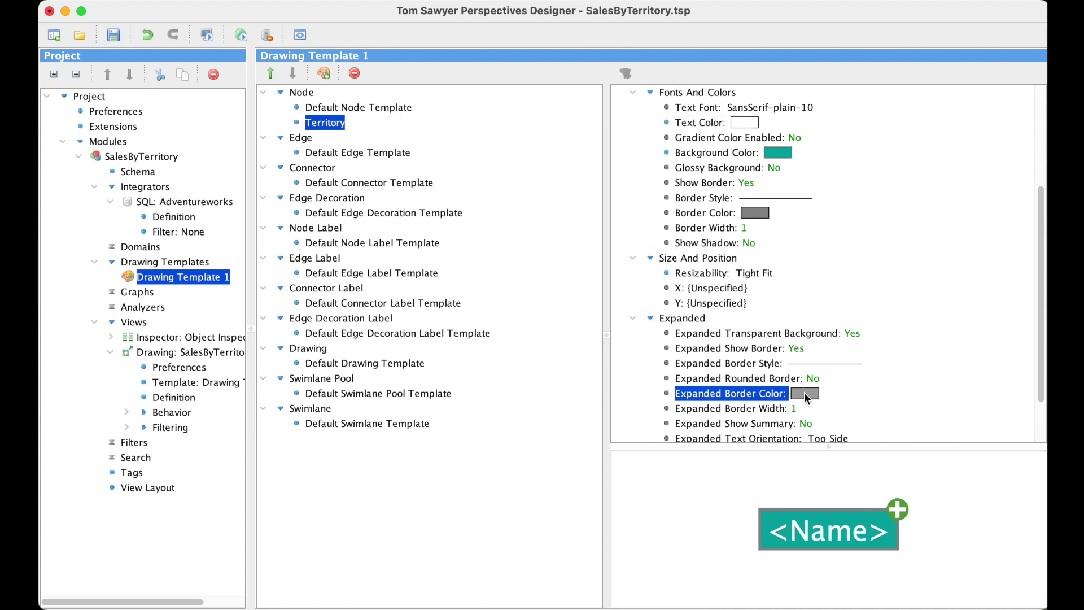
left_click(804, 391)
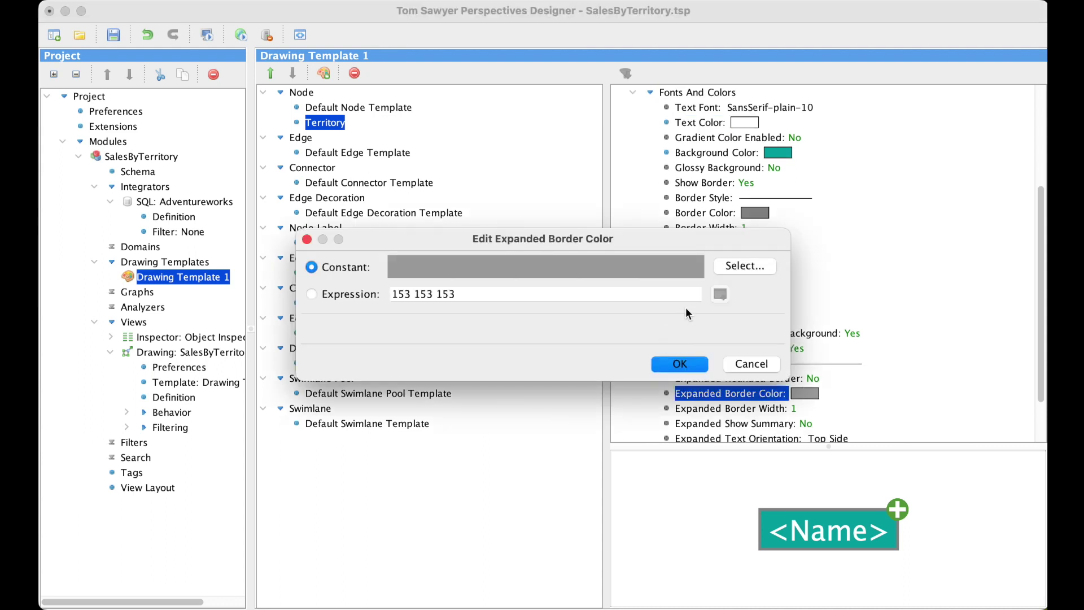
left_click(745, 270)
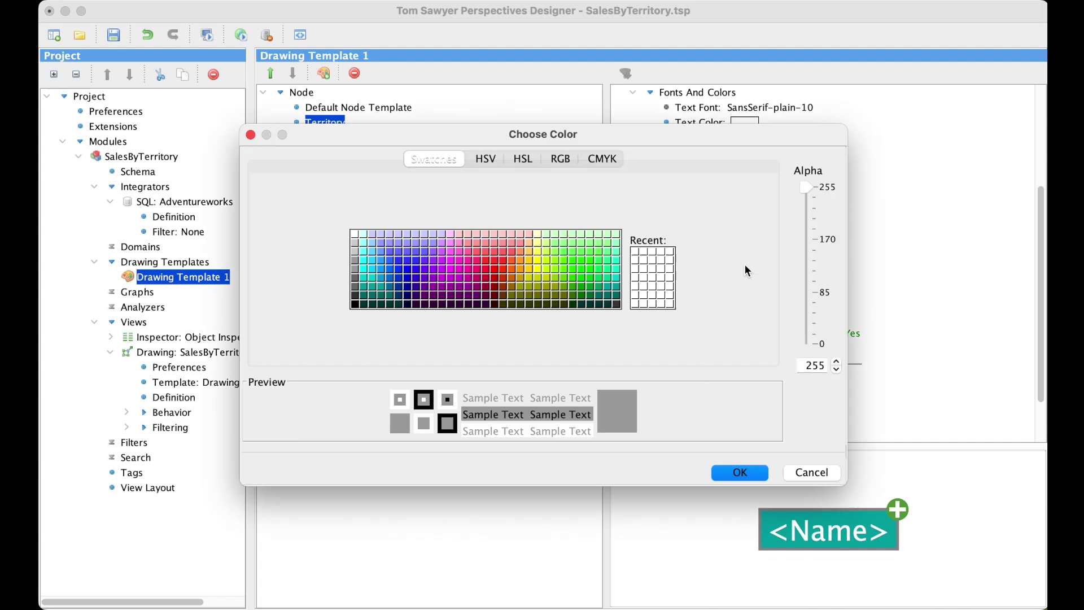
left_click(366, 289)
left_click(735, 471)
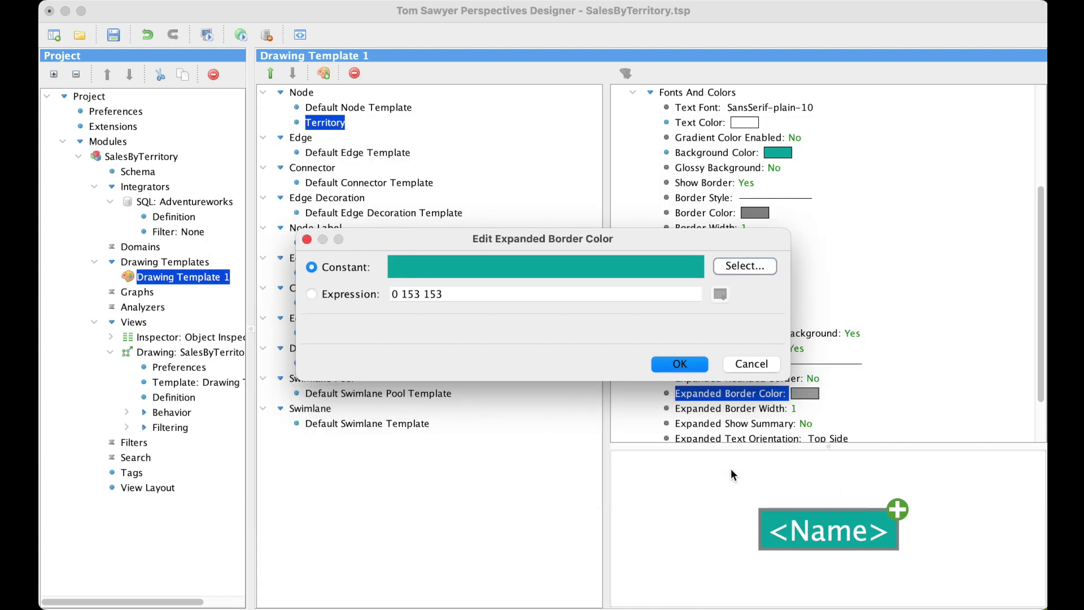
left_click(679, 363)
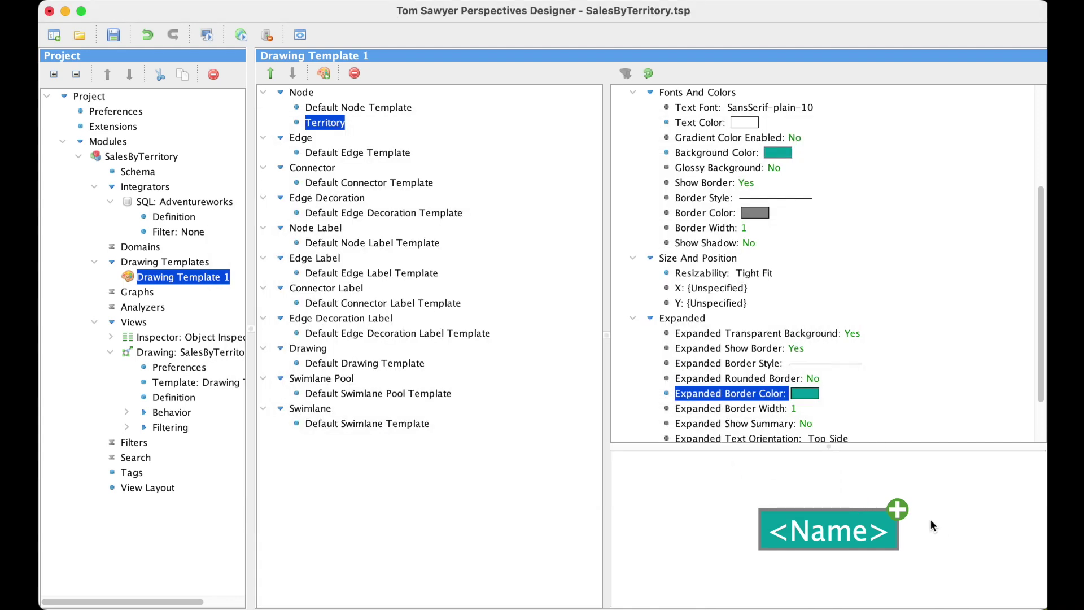
left_click(897, 510)
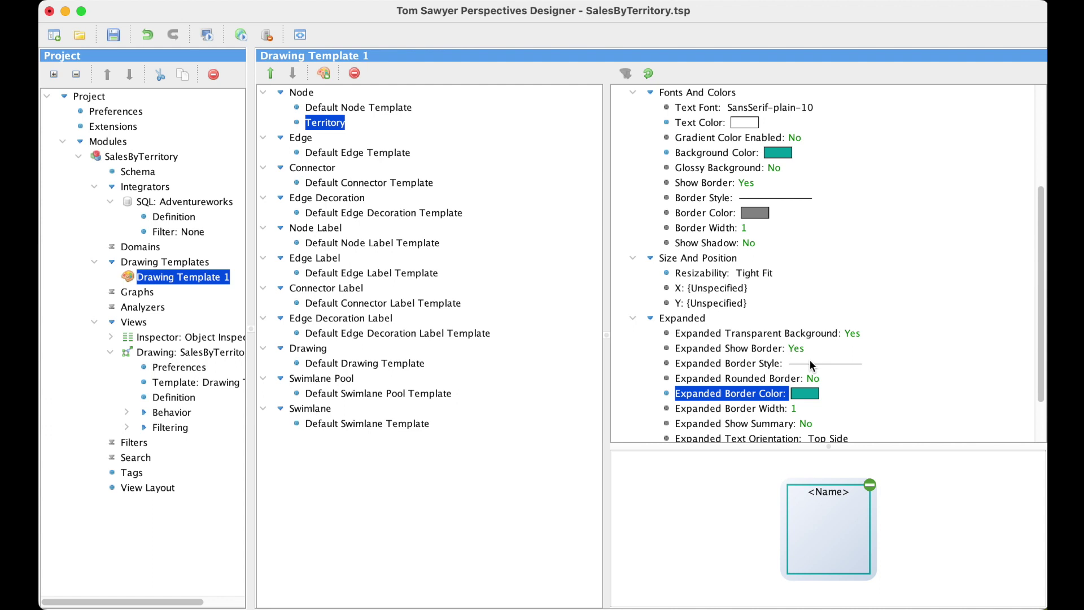
- Set the expanded text font to SansSerif-plain-20
scroll(809, 364, "down", 3)
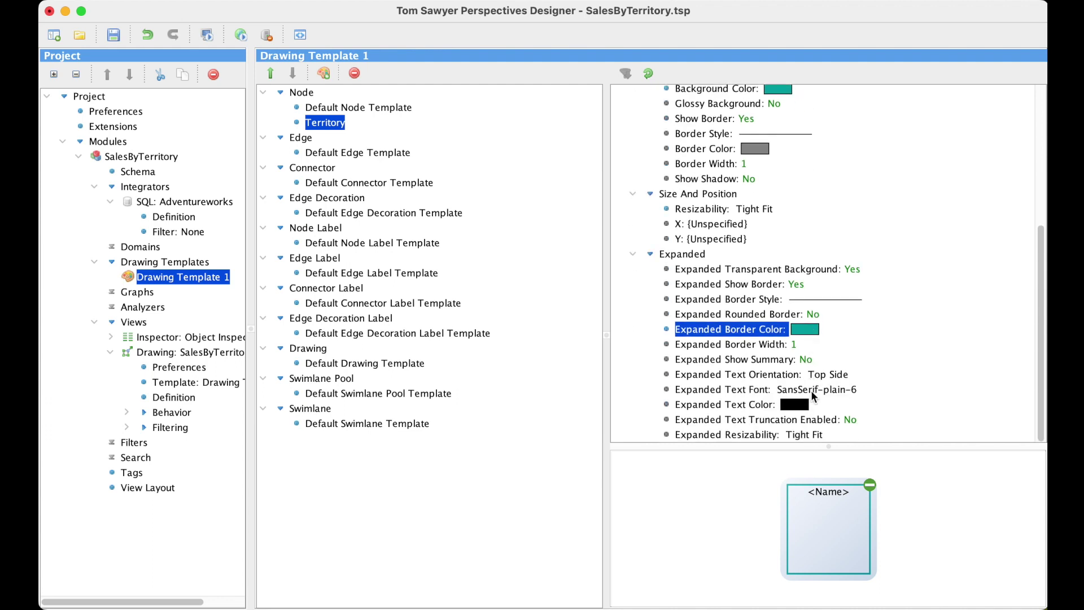
double_click(811, 391)
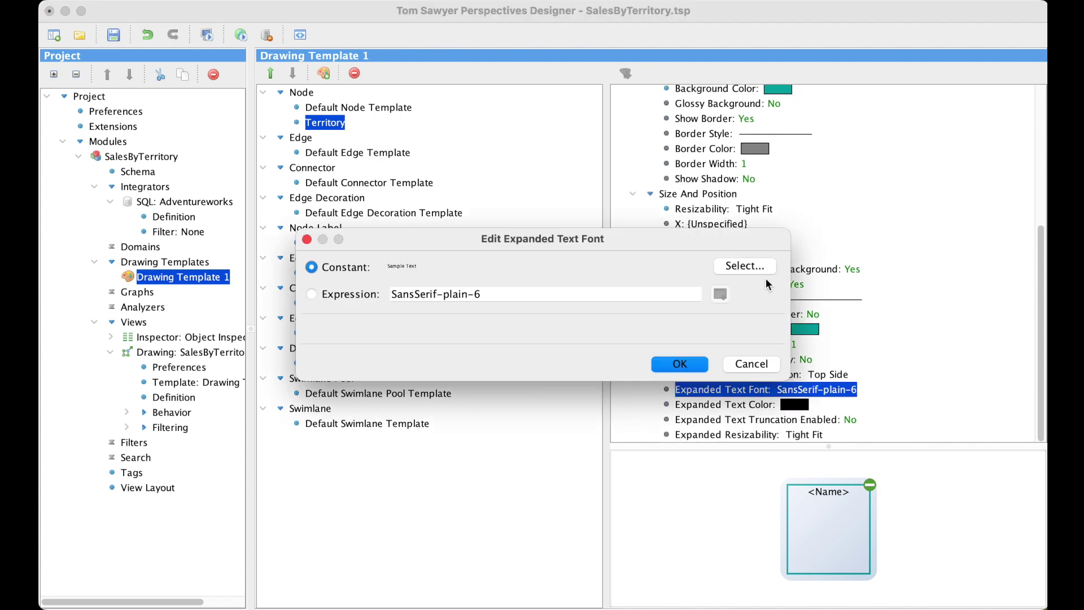
left_click(743, 266)
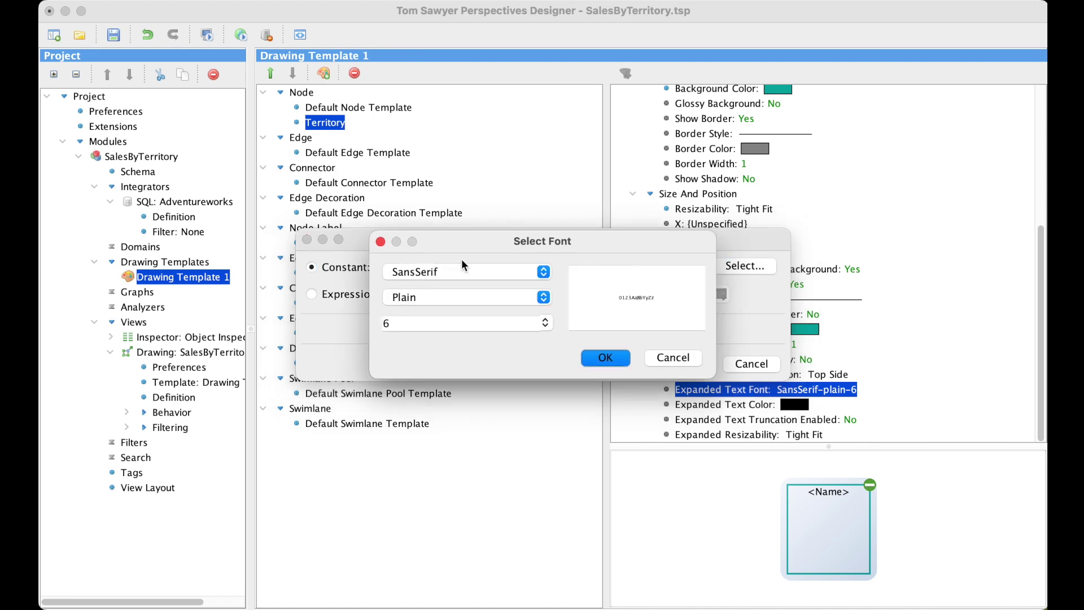
left_click(411, 326)
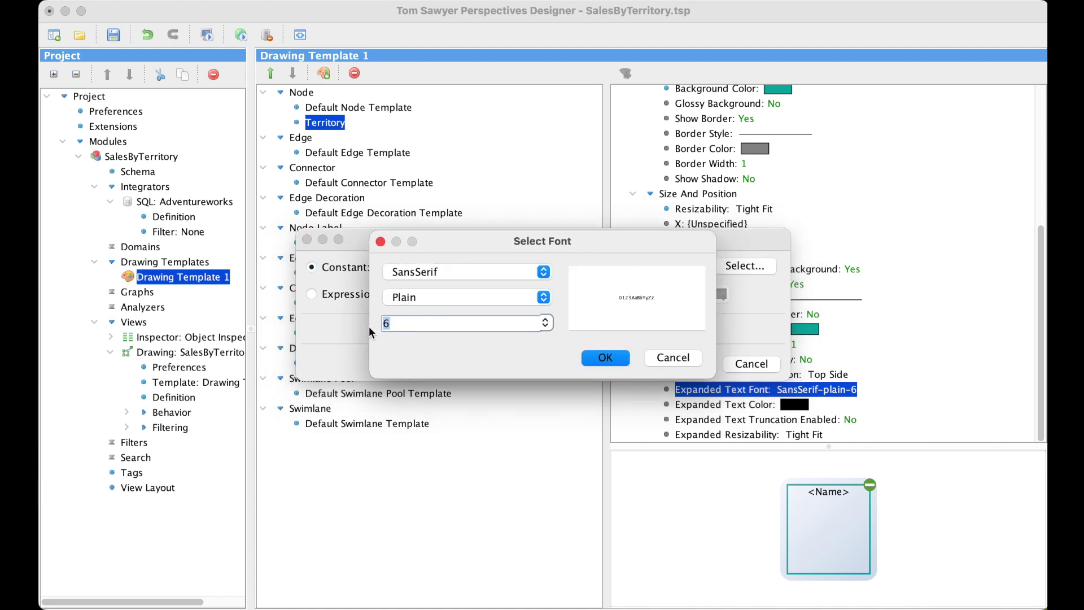
left_click(587, 363)
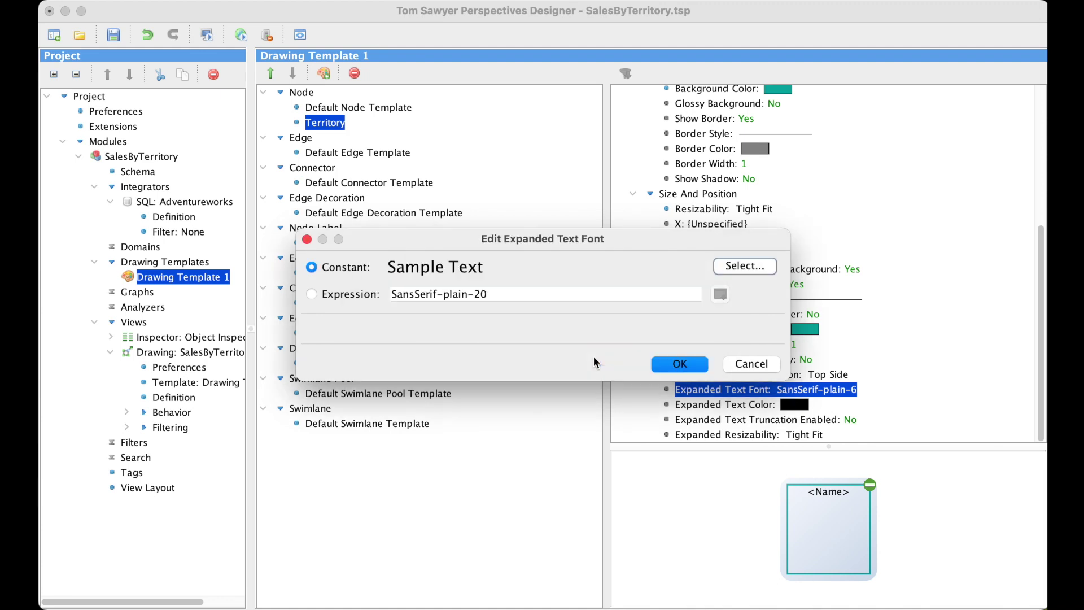
left_click(666, 363)
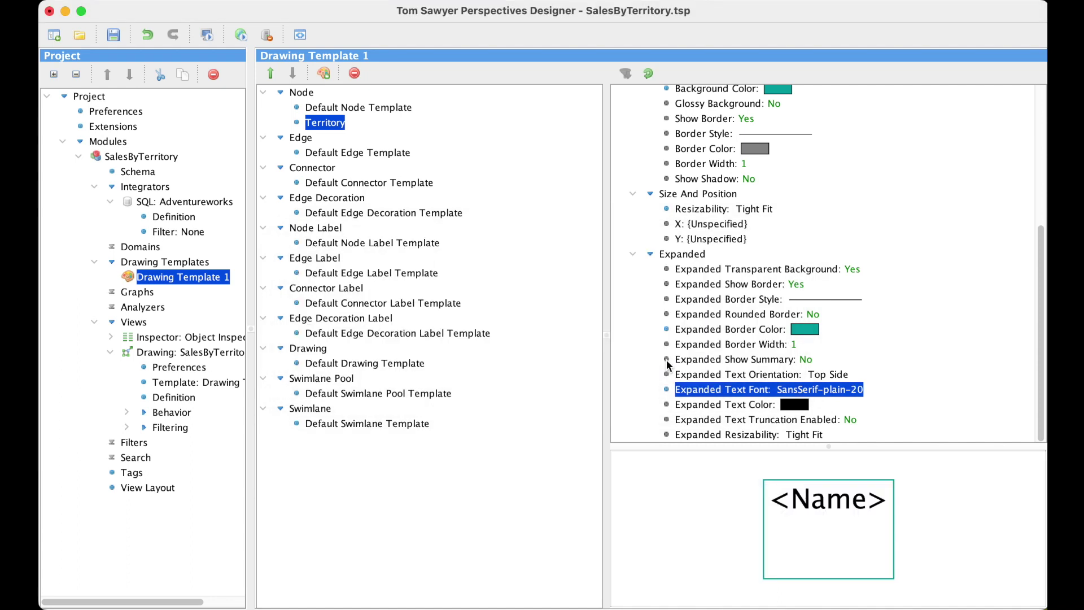
right_click(305, 95)
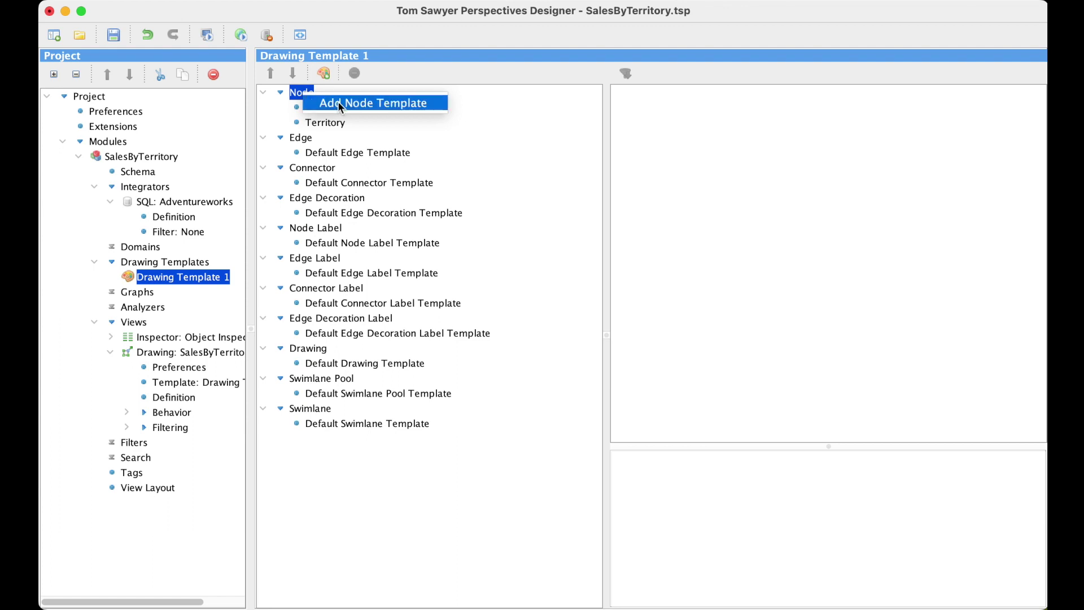
- Create a SalesOrder node template whose text is SalesOrderHeader's <PurchaseOrderNumber>
left_click(337, 101)
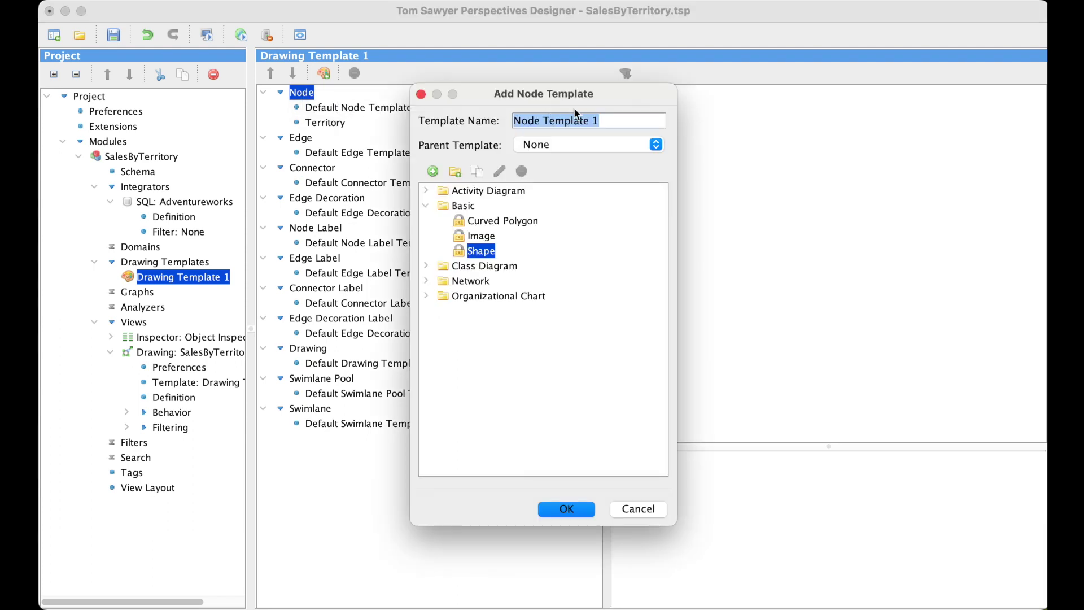
type("Sale")
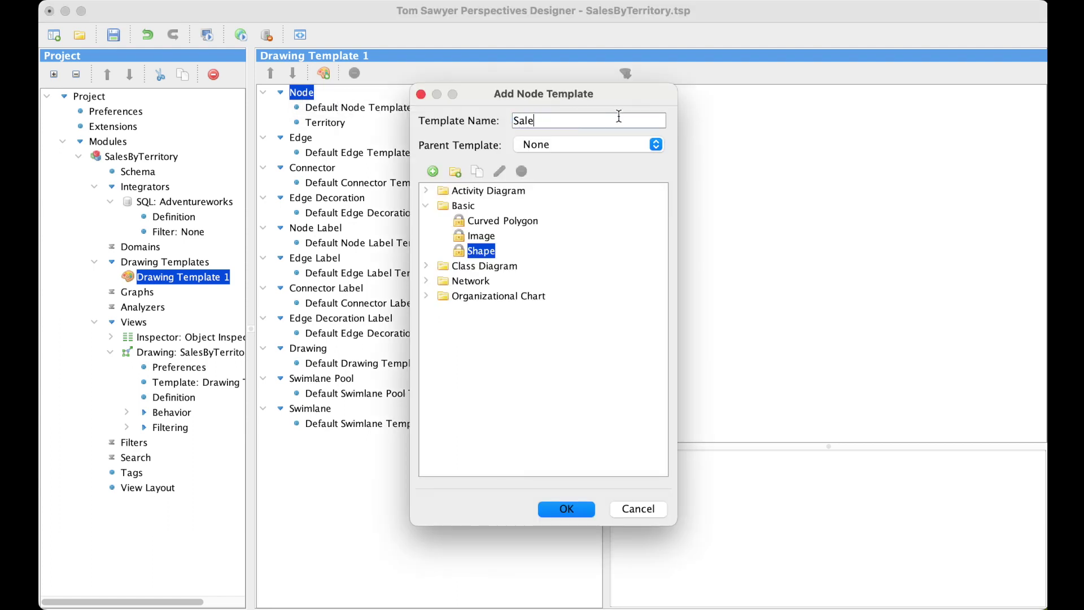
type("sOrder")
left_click(569, 512)
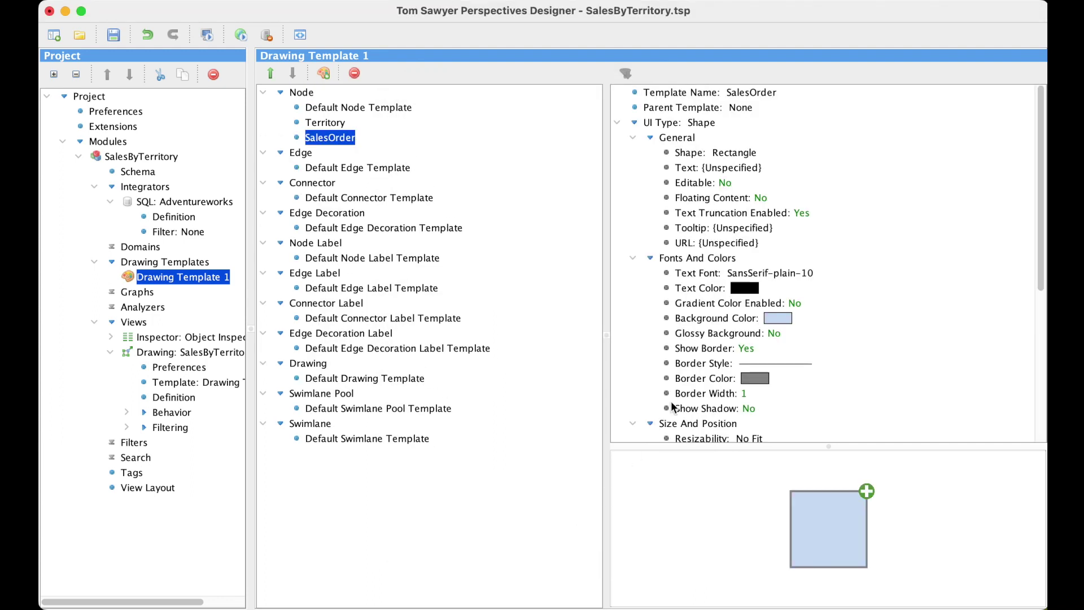
double_click(723, 167)
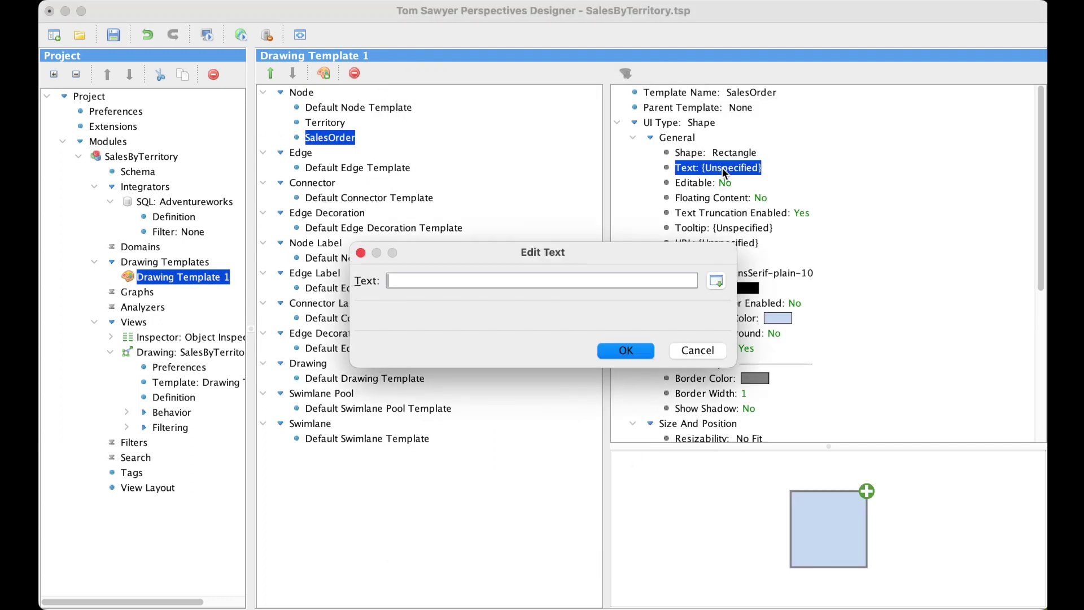
left_click(716, 280)
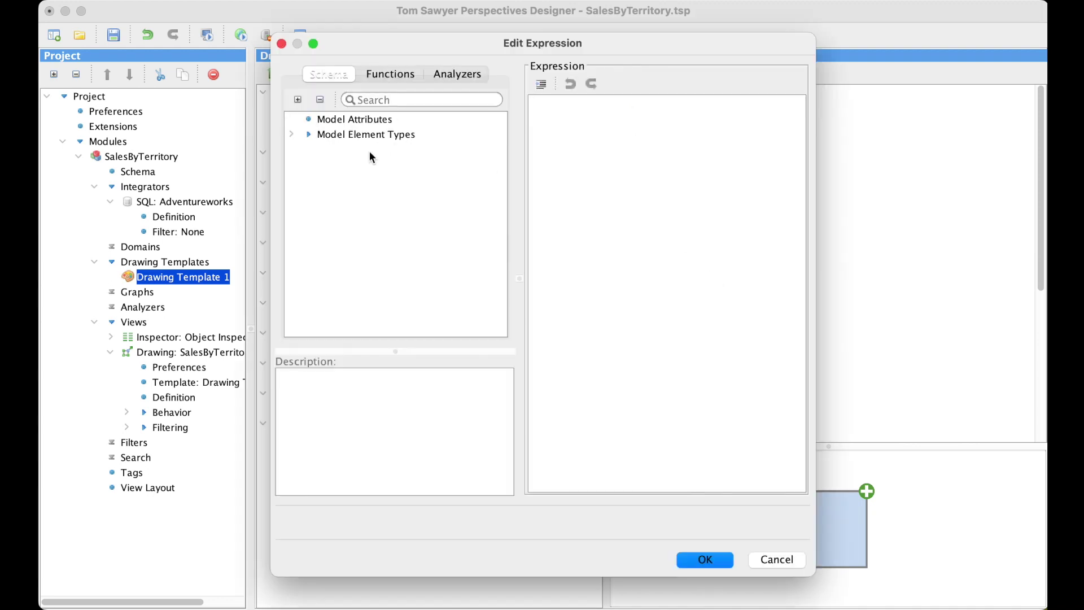
left_click(291, 133)
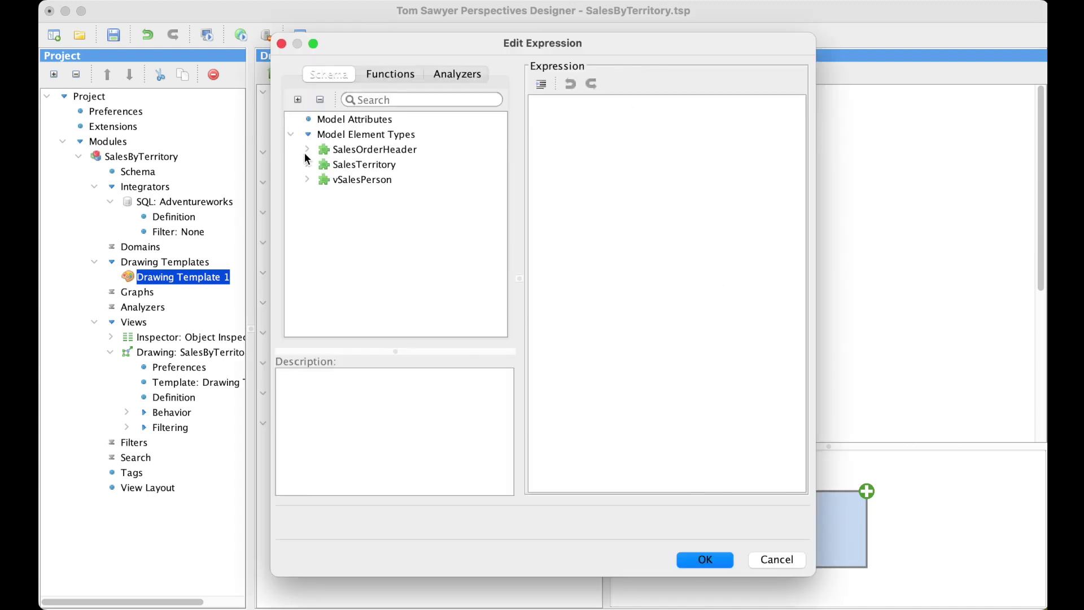
left_click(307, 149)
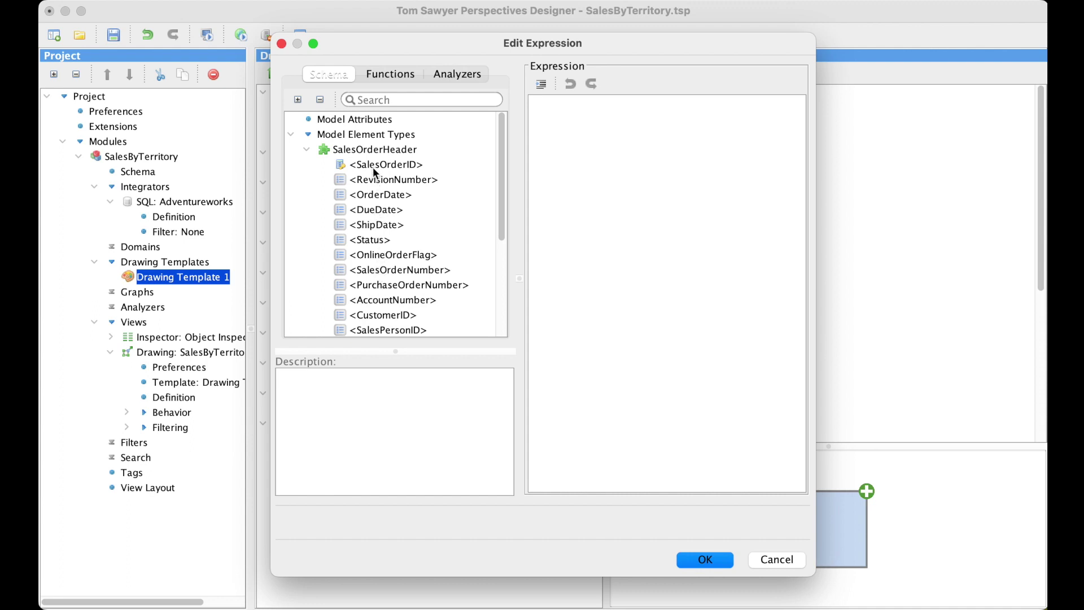
left_click(394, 289)
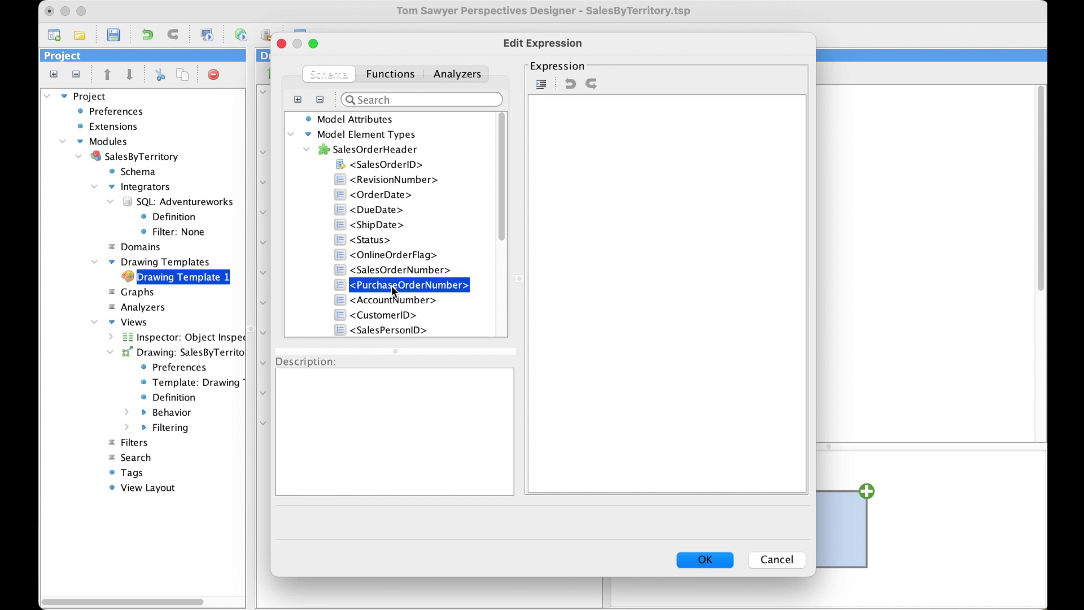
double_click(394, 286)
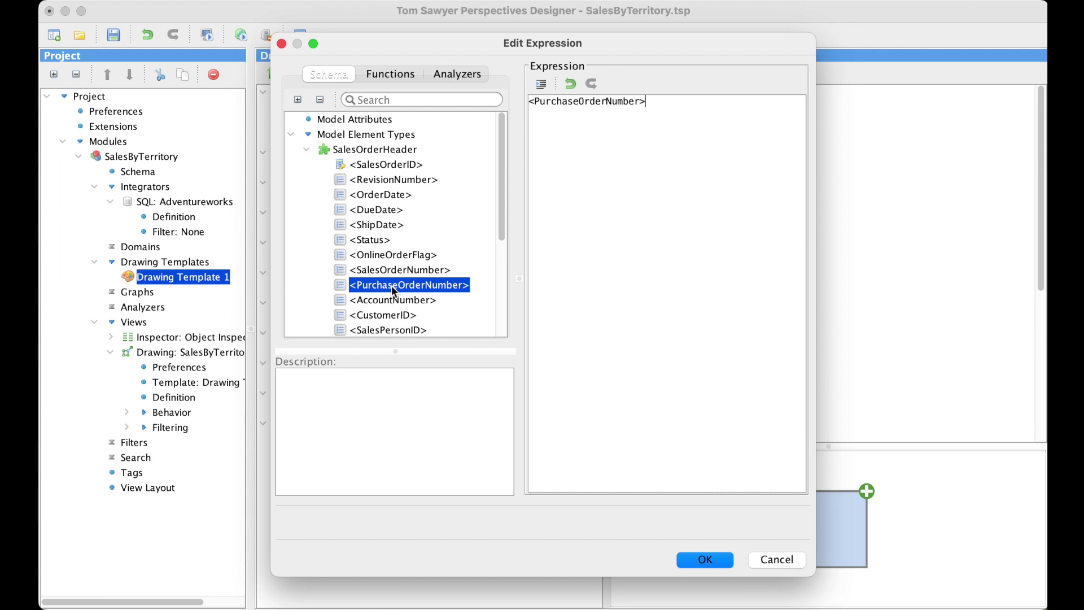
left_click(700, 560)
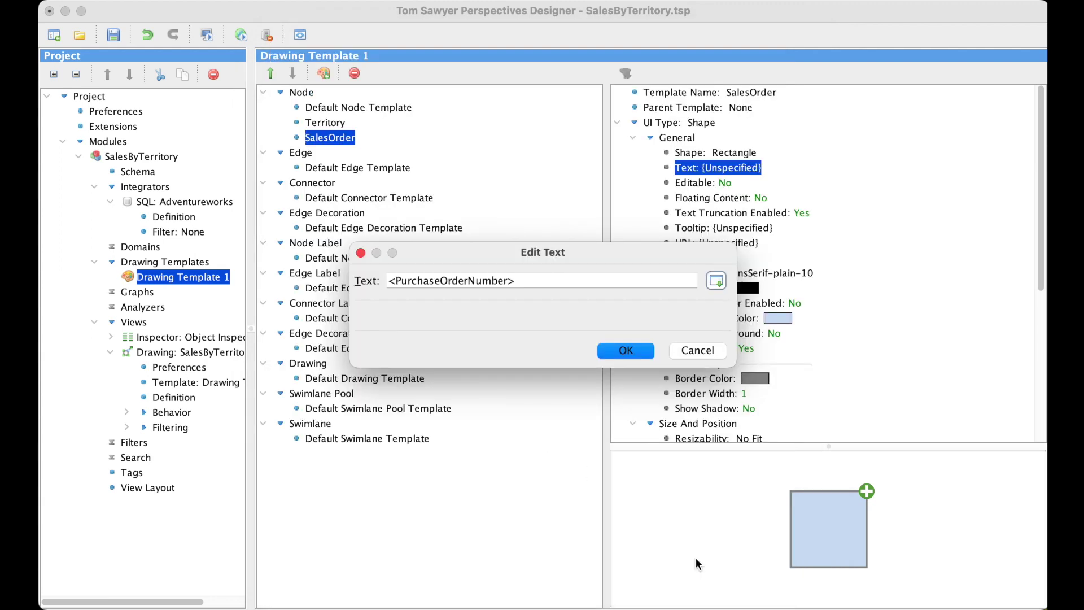
left_click(621, 352)
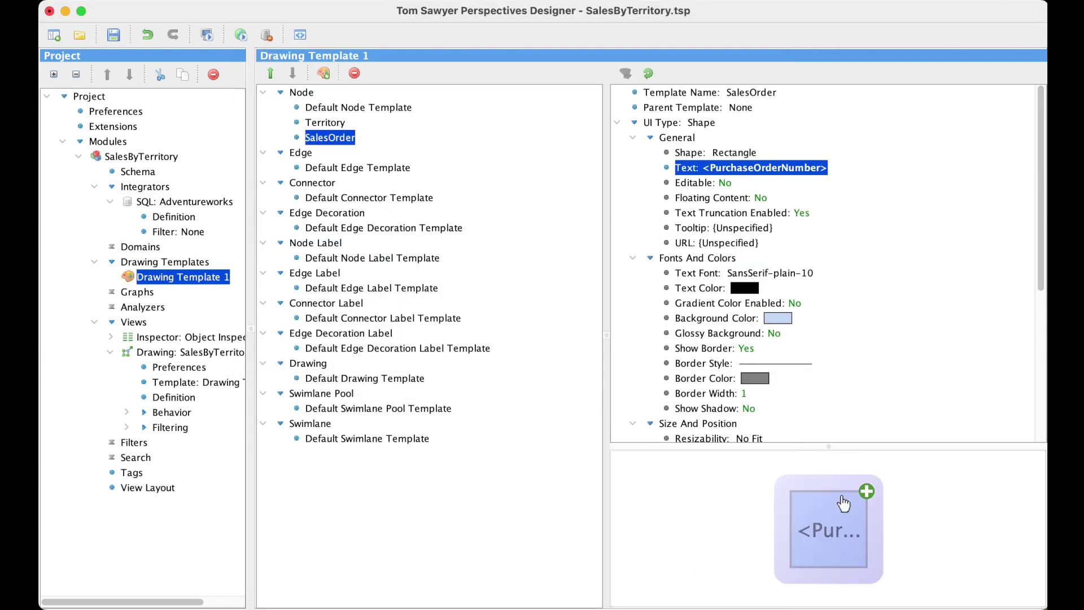
- Set the SalesOrder template's resizability to Tight Fit
scroll(759, 424, "down", 3)
left_click(749, 364)
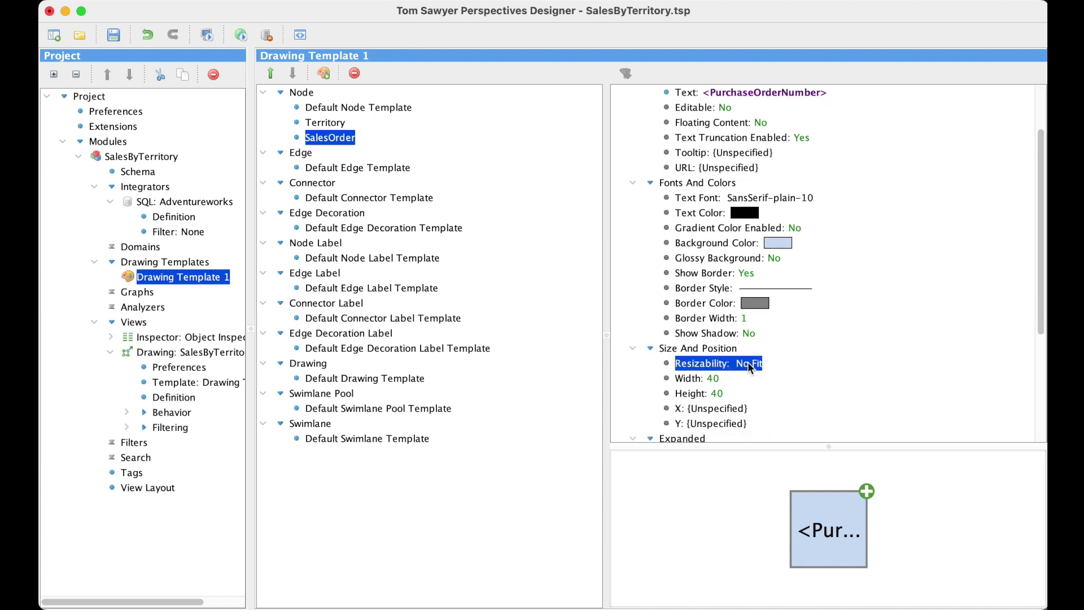
double_click(750, 366)
left_click(693, 266)
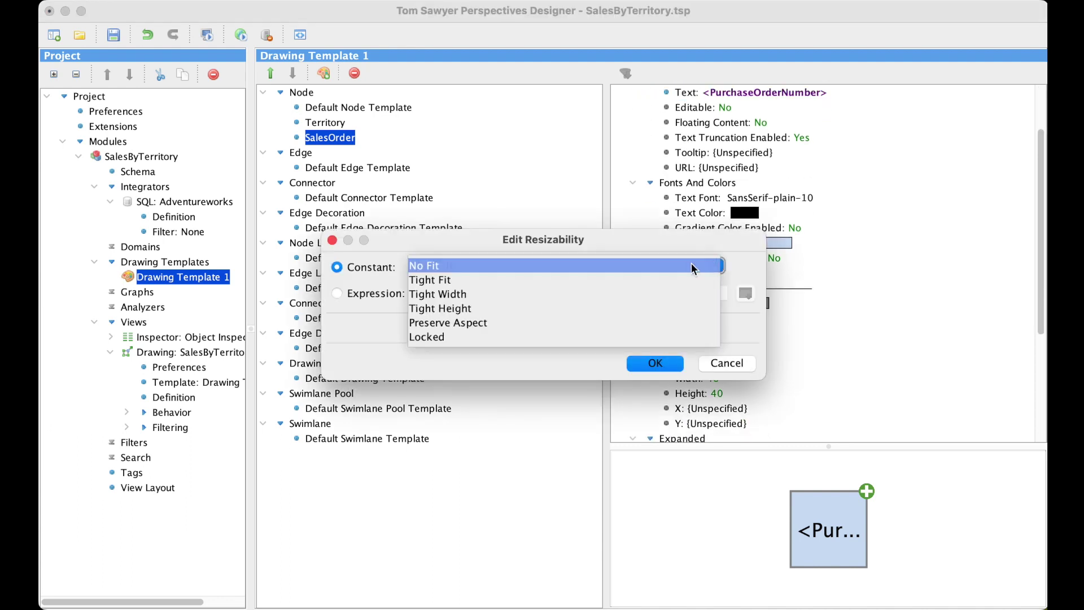
left_click(499, 280)
left_click(655, 363)
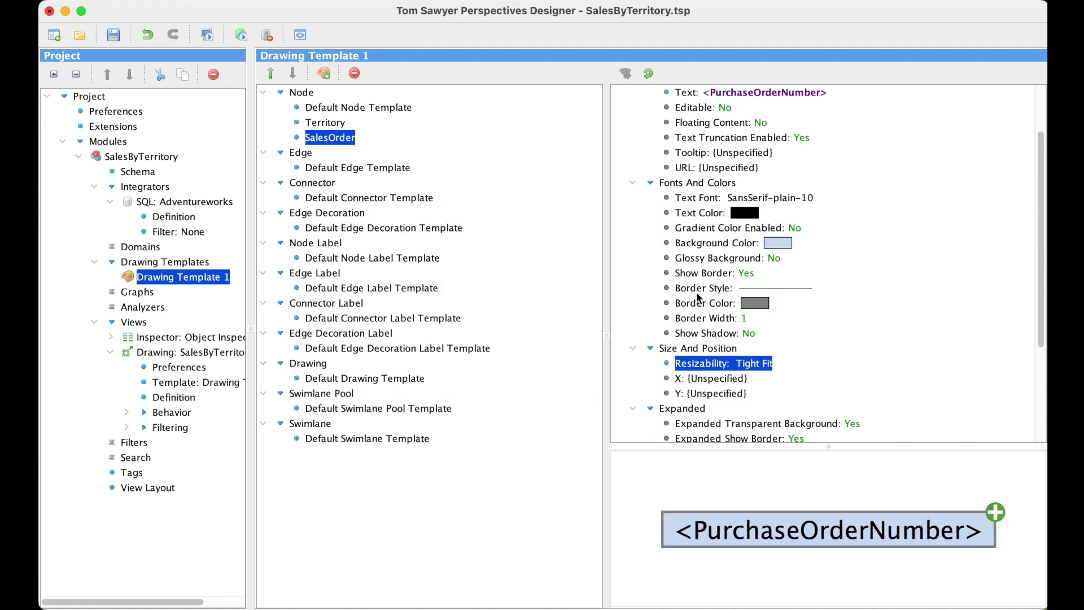
scroll(712, 241, "up", 3)
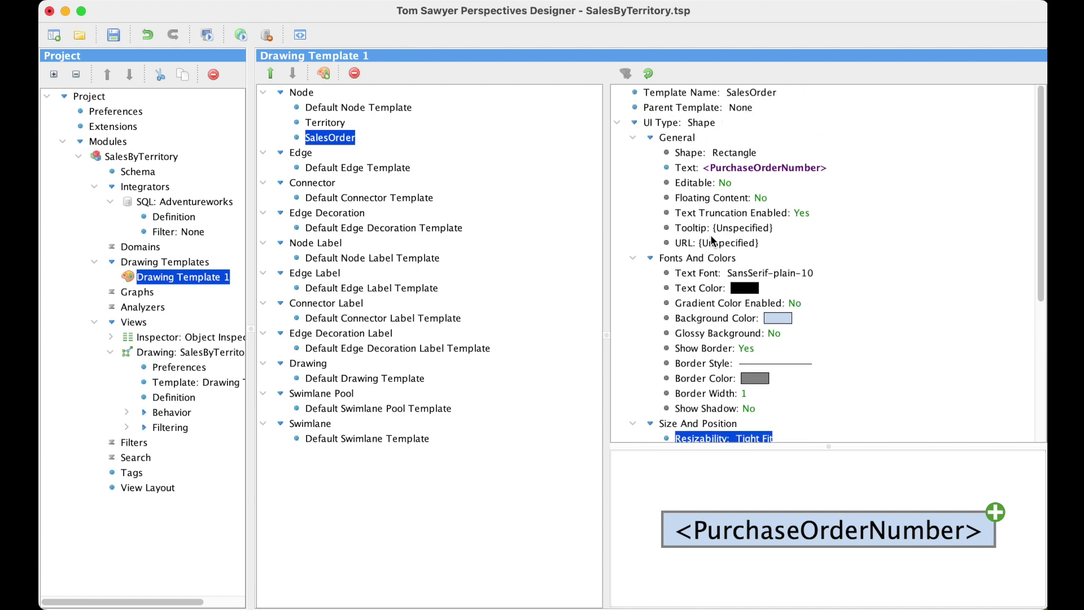
left_click(306, 93)
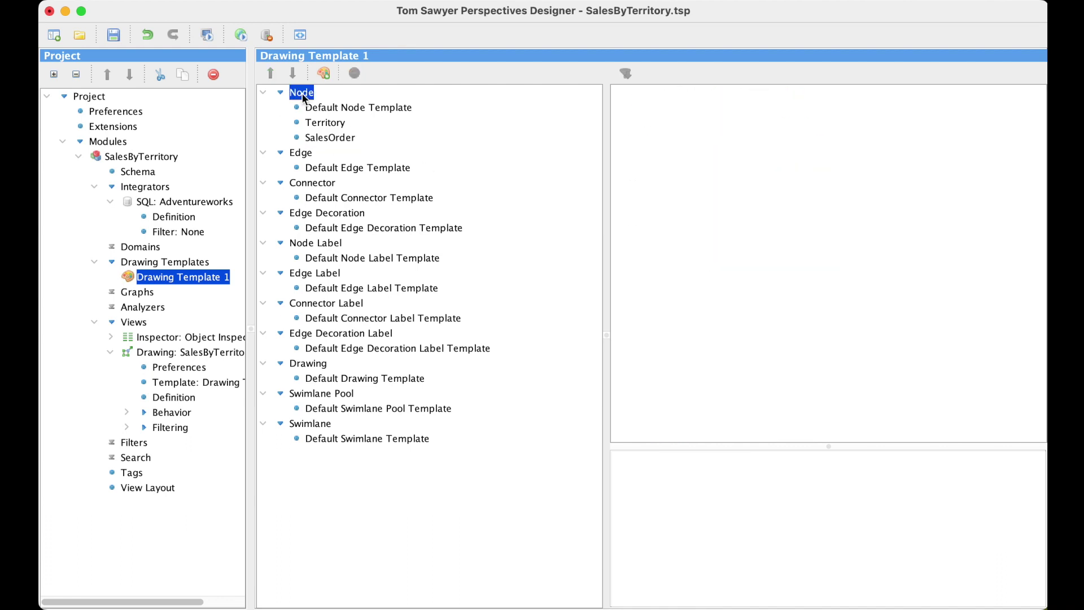
- Create a Basic > Image node template named 'Person'
right_click(303, 95)
left_click(344, 106)
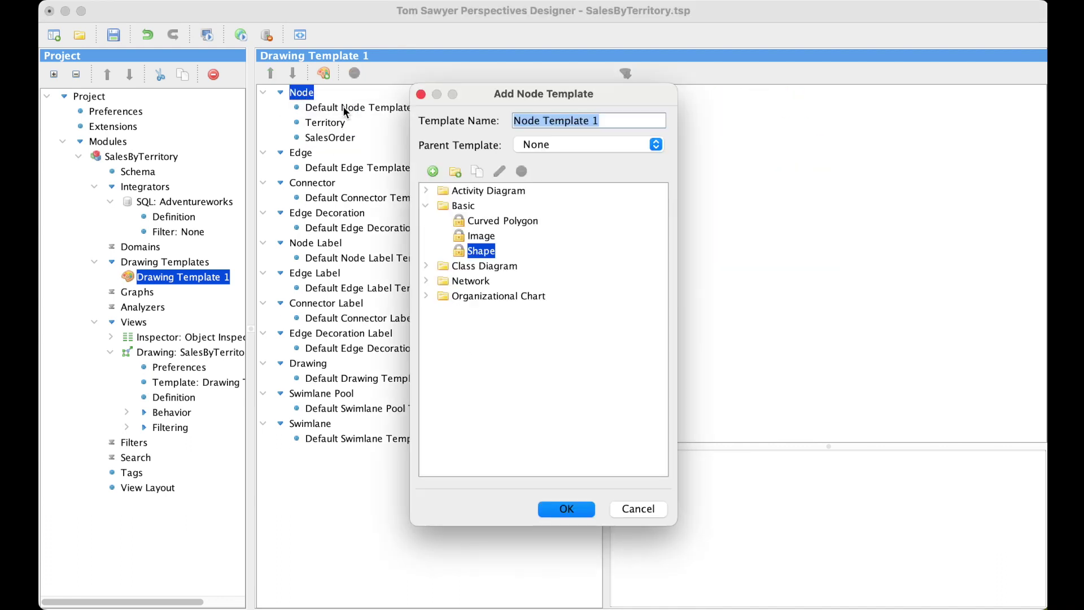
type("Person")
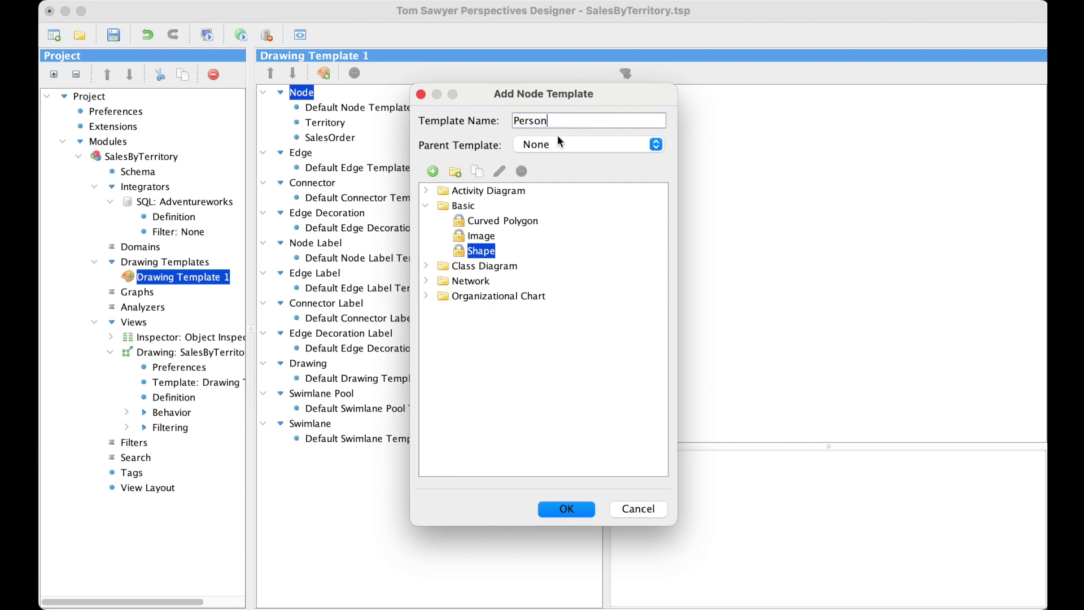
left_click(476, 235)
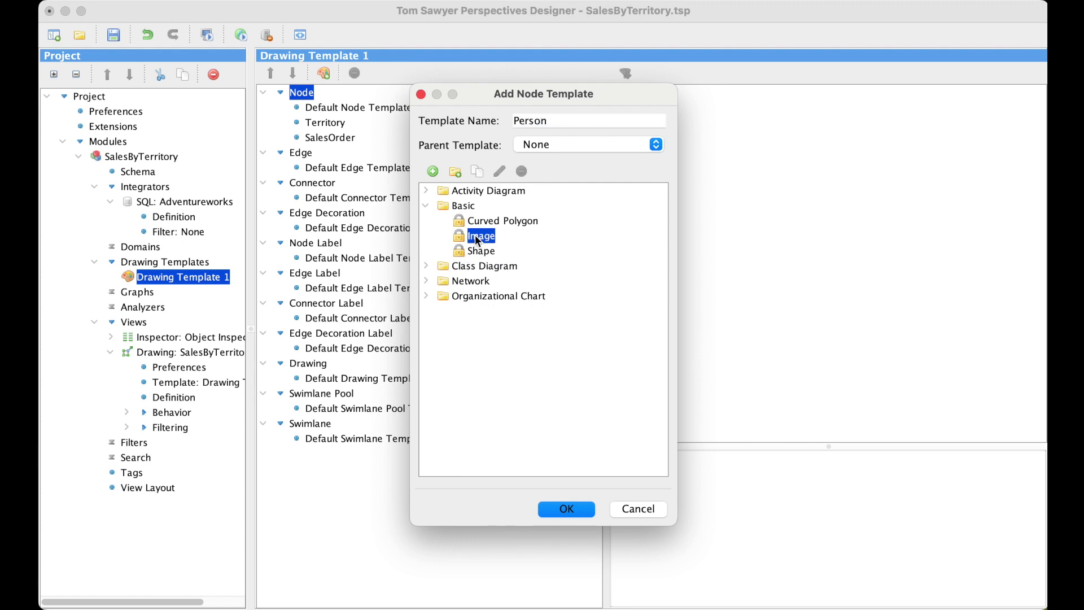
left_click(561, 509)
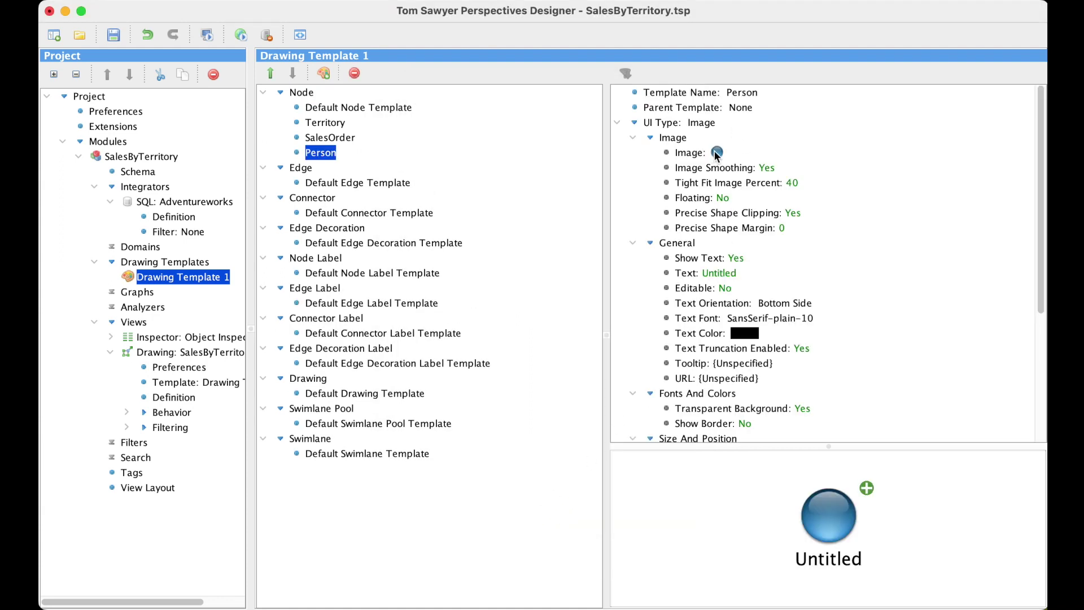
- Set the Person template's image from file to ../Resources/Unknown.png
left_click(713, 151)
left_click(716, 151)
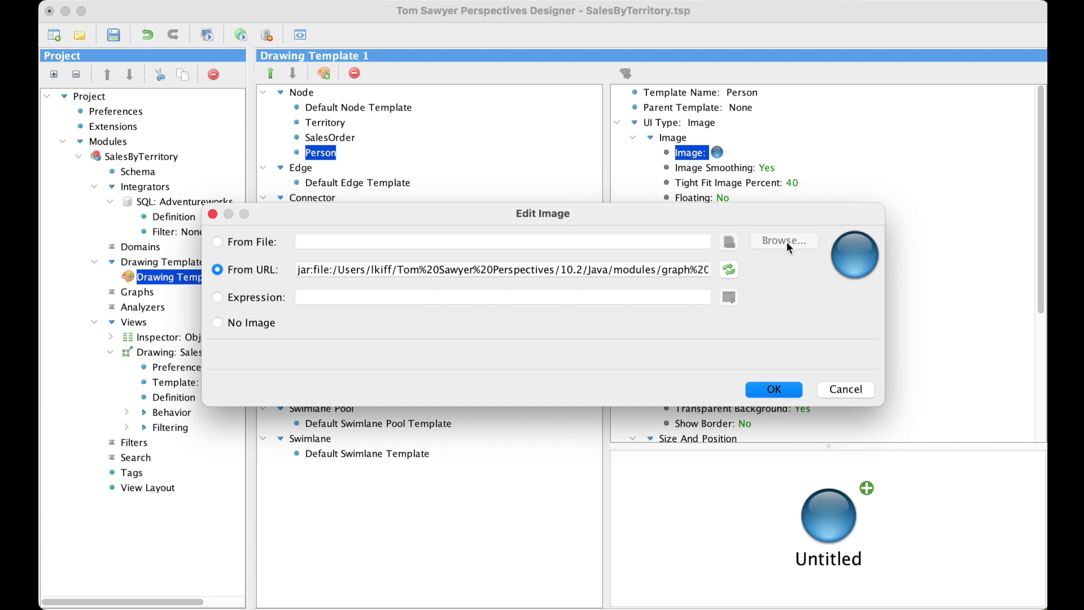
left_click(217, 242)
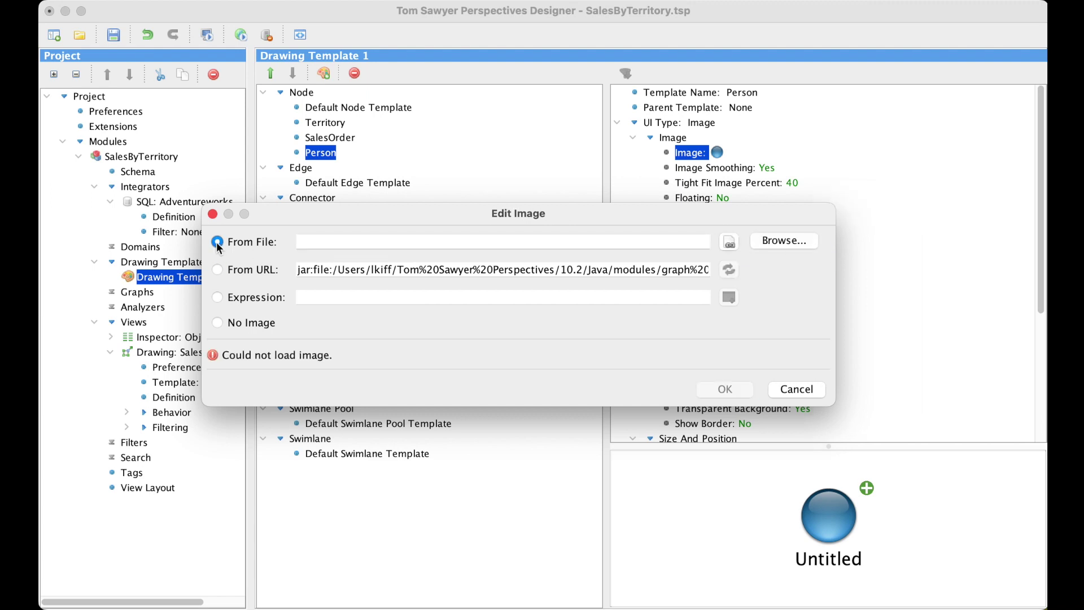
left_click(798, 242)
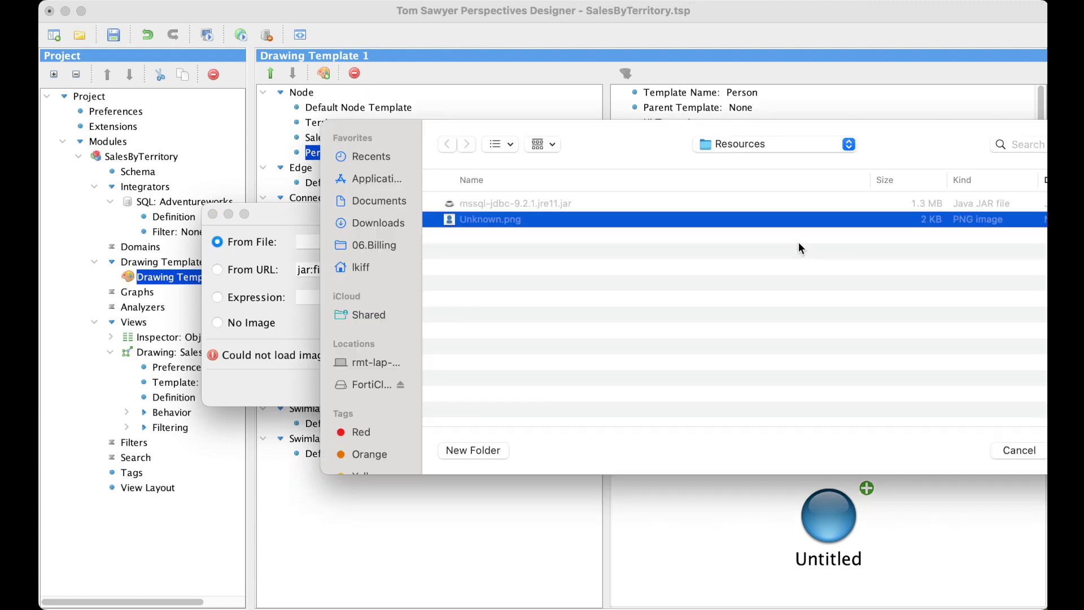
left_click_drag(912, 136, 760, 137)
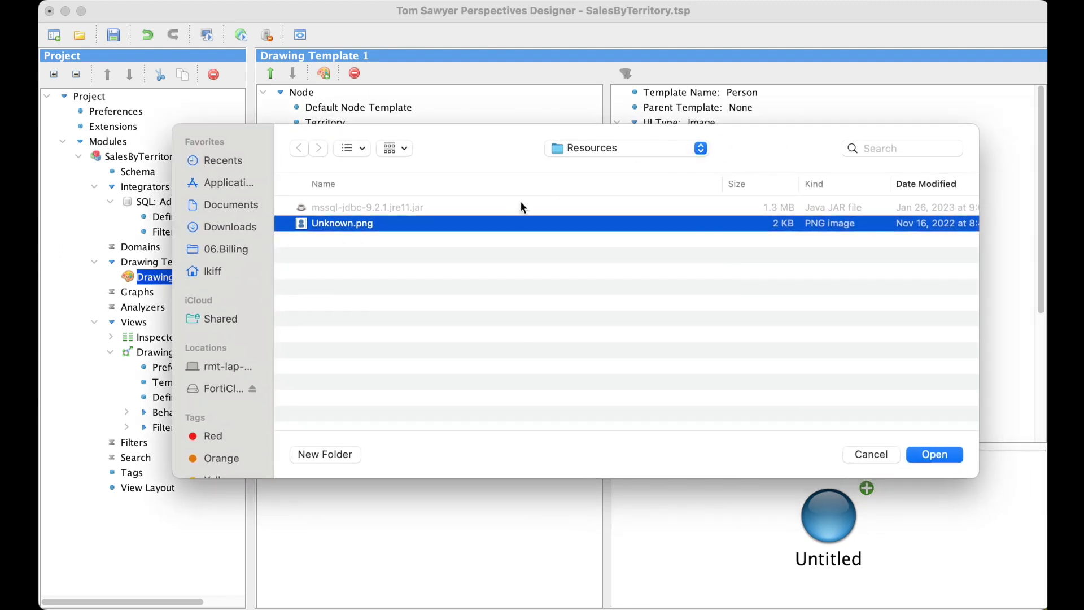
left_click(943, 455)
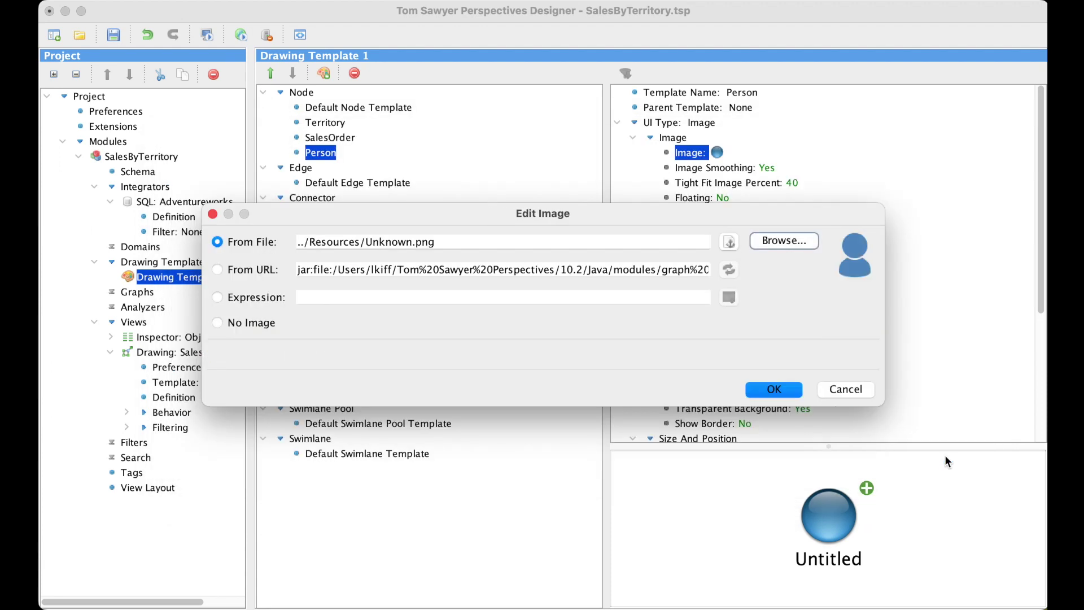
left_click(777, 389)
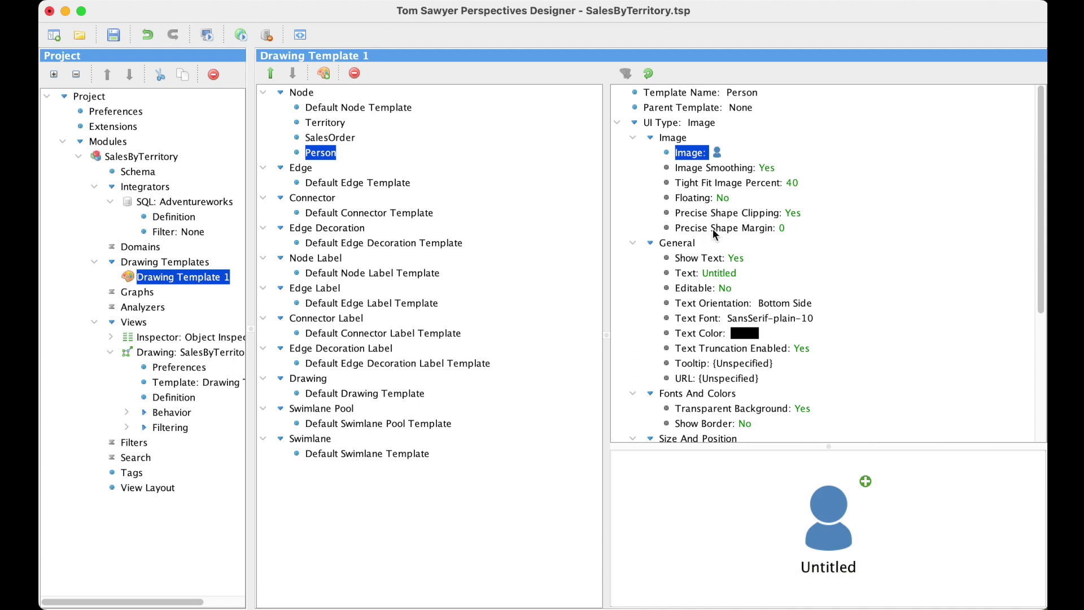
- Open the expression builder for the Person label and reveal the vSalesPerson attributes
left_click(711, 273)
double_click(716, 276)
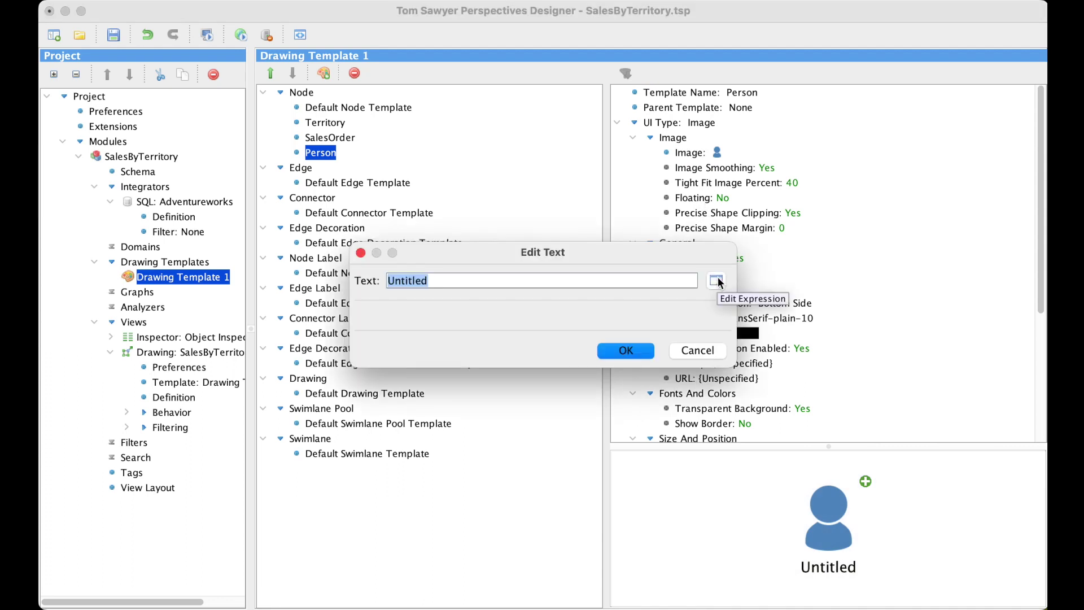
left_click(716, 281)
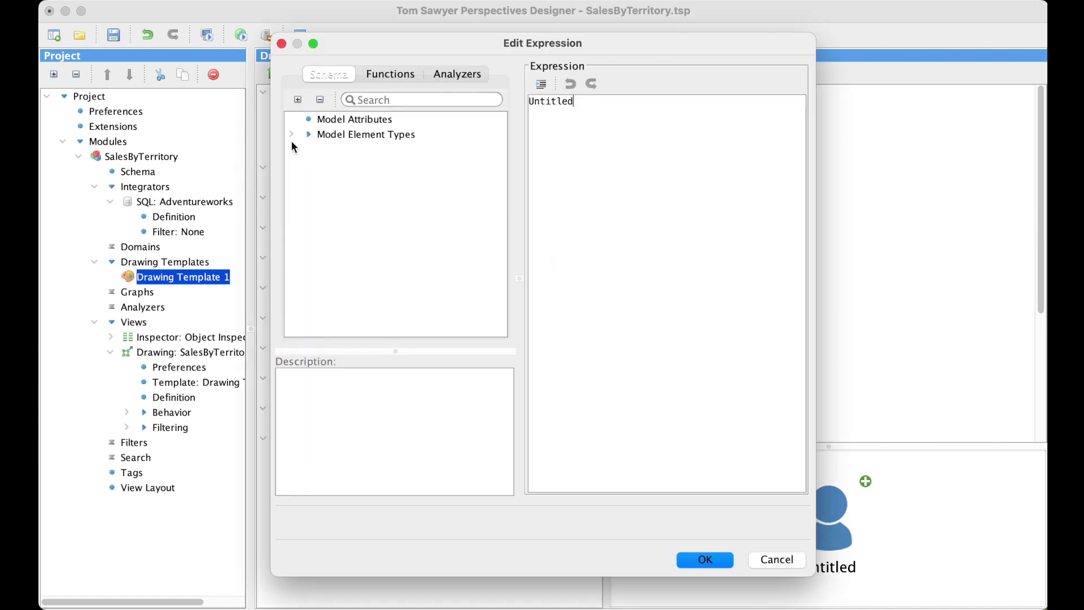
left_click(291, 134)
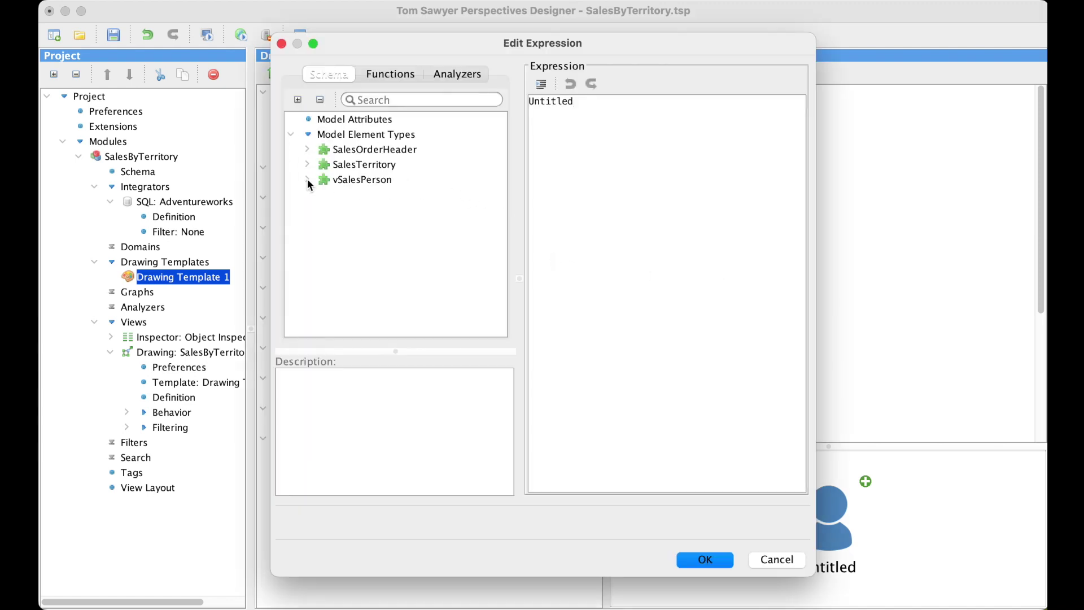
left_click(307, 180)
- Replace the 'Untitled' label with vSalesPerson <FirstName> <LastName> on the Person template
double_click(585, 102)
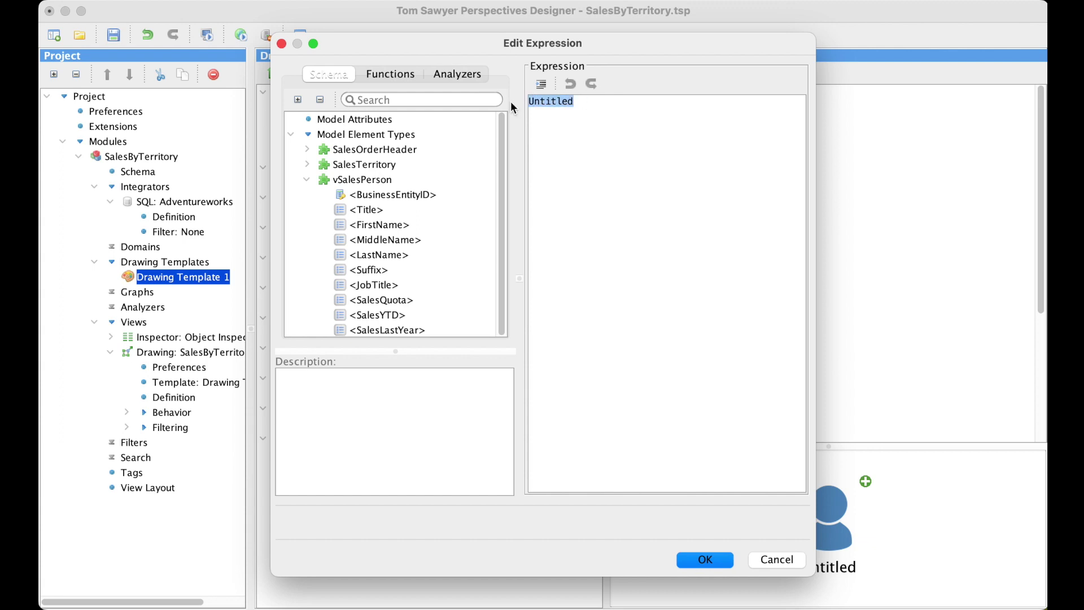
key("BackSpace")
left_click(374, 224)
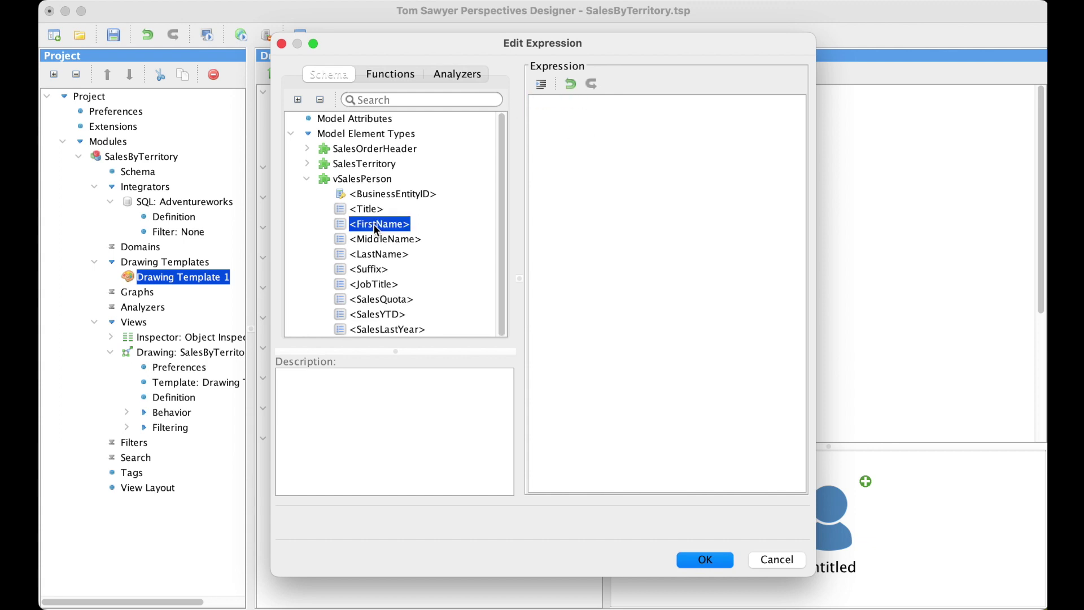
double_click(374, 224)
left_click(377, 255)
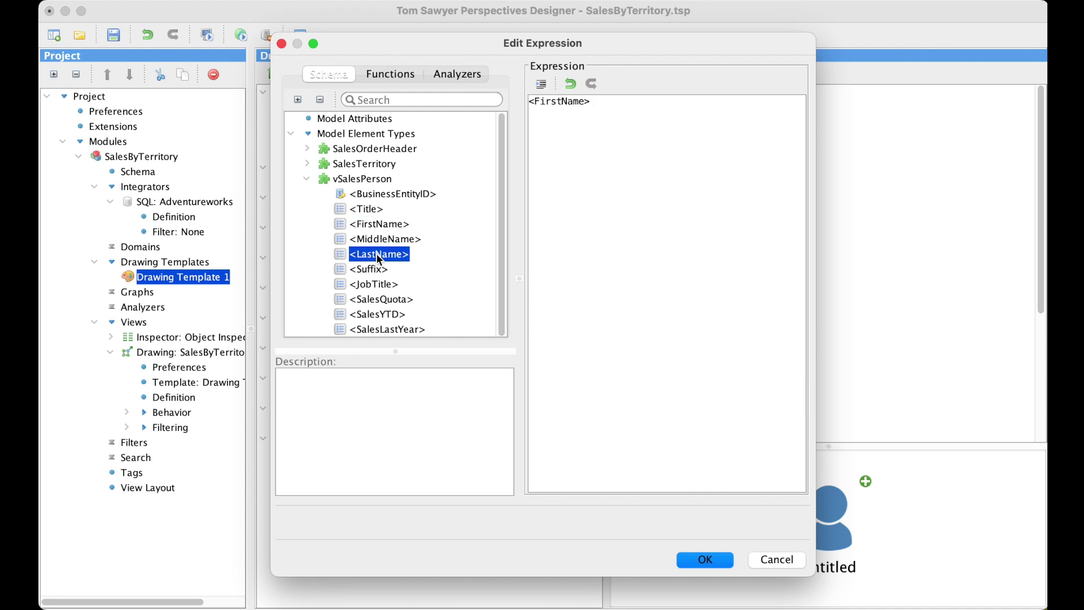
double_click(377, 255)
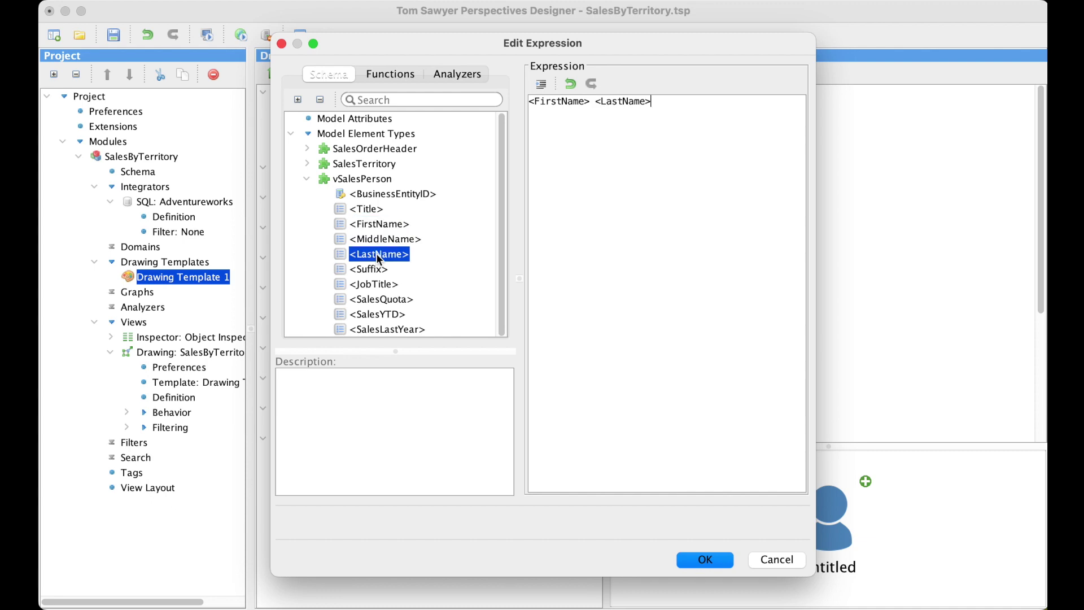
left_click(701, 561)
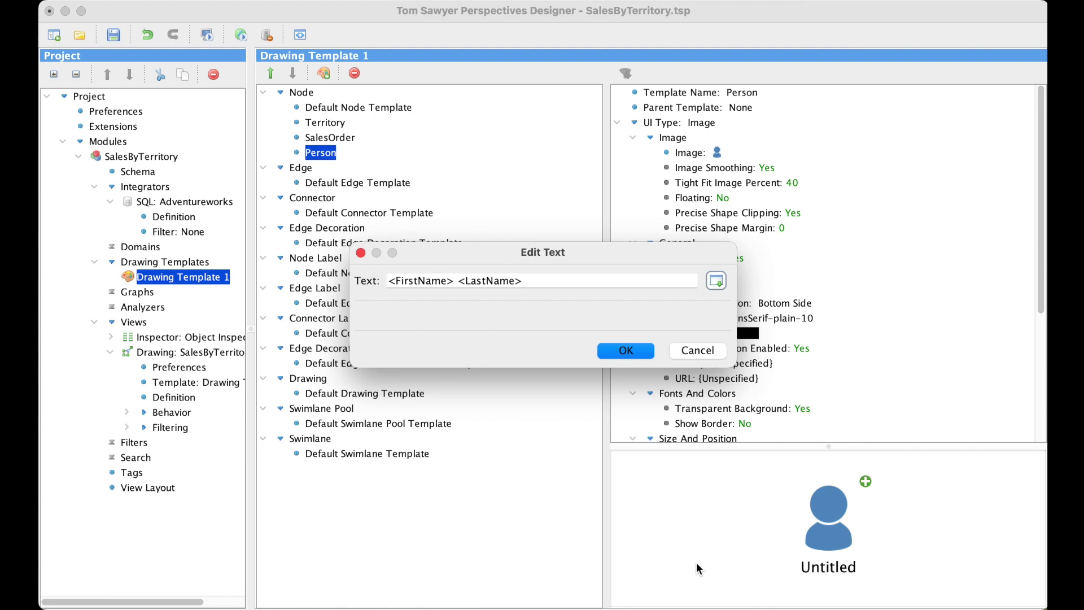
left_click(626, 351)
left_click(174, 397)
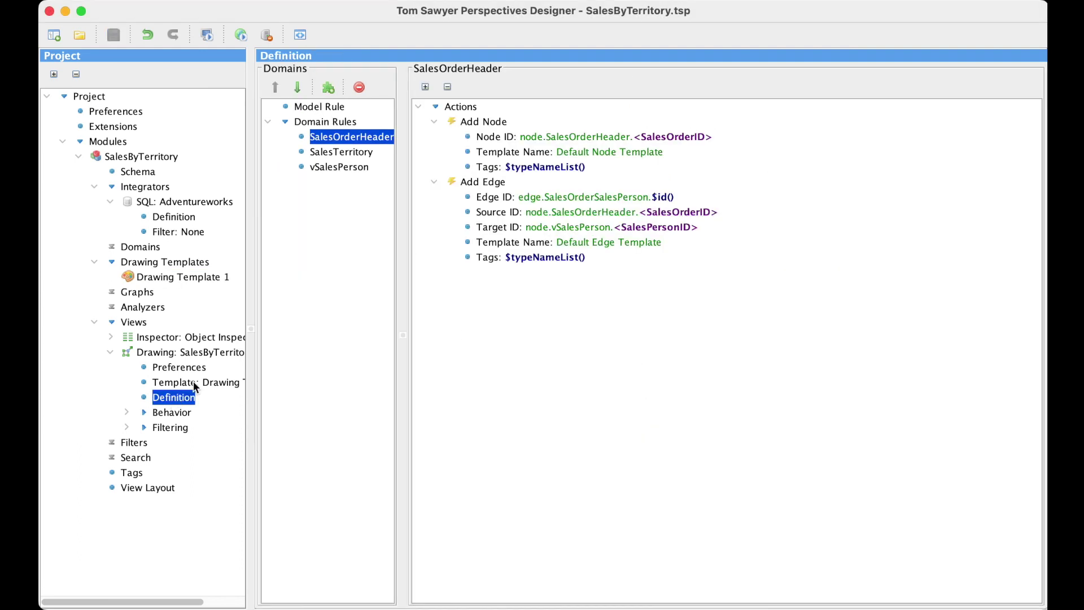
- Apply the SalesOrder node template to the SalesOrderHeader node reference
left_click(462, 108)
right_click(462, 109)
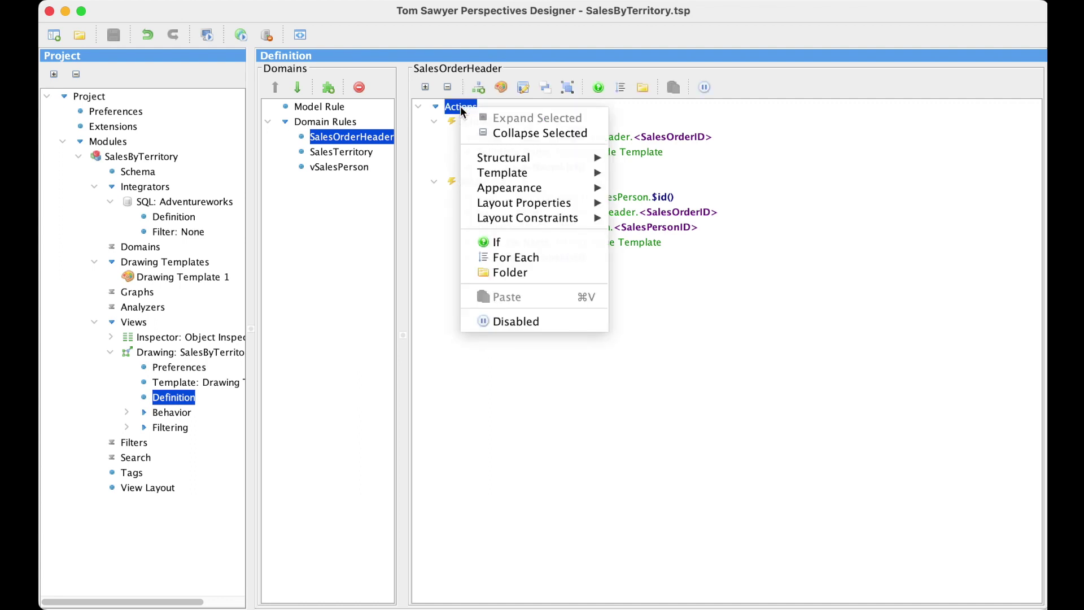
mouse_move(511, 171)
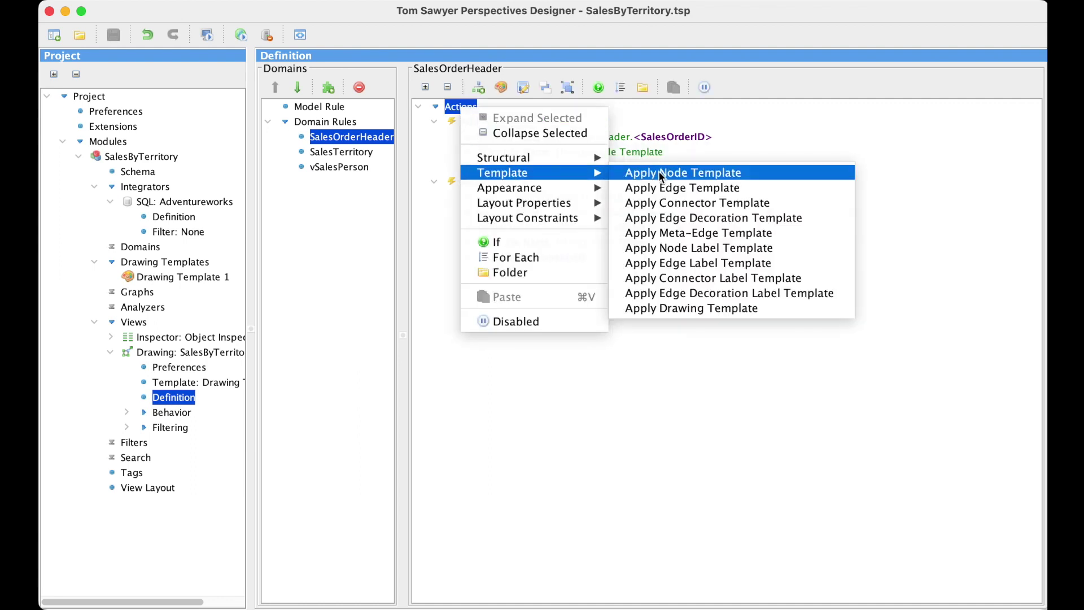
left_click(677, 172)
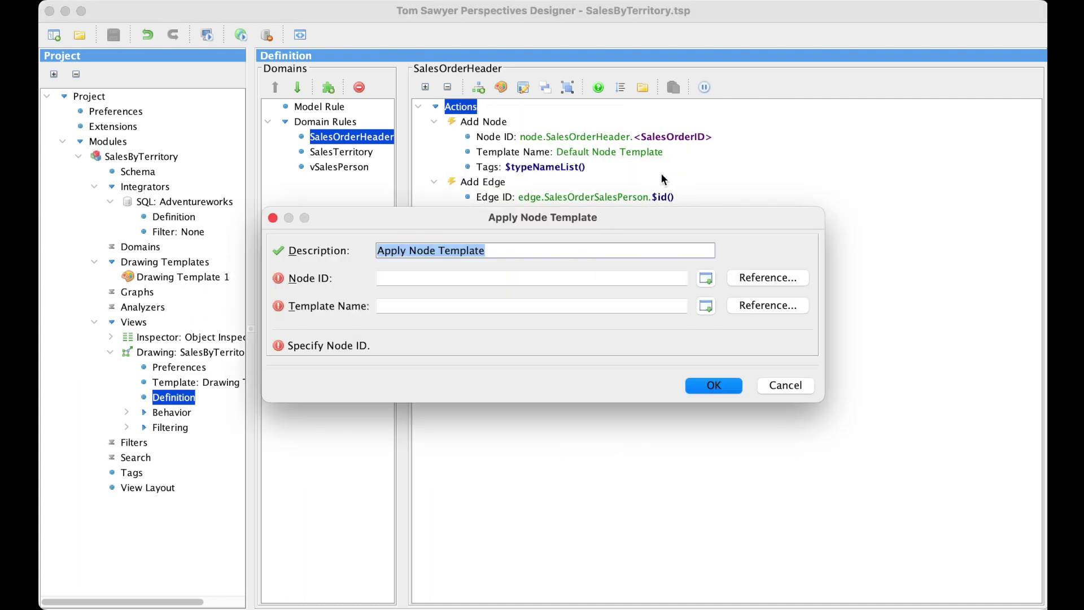
left_click(762, 282)
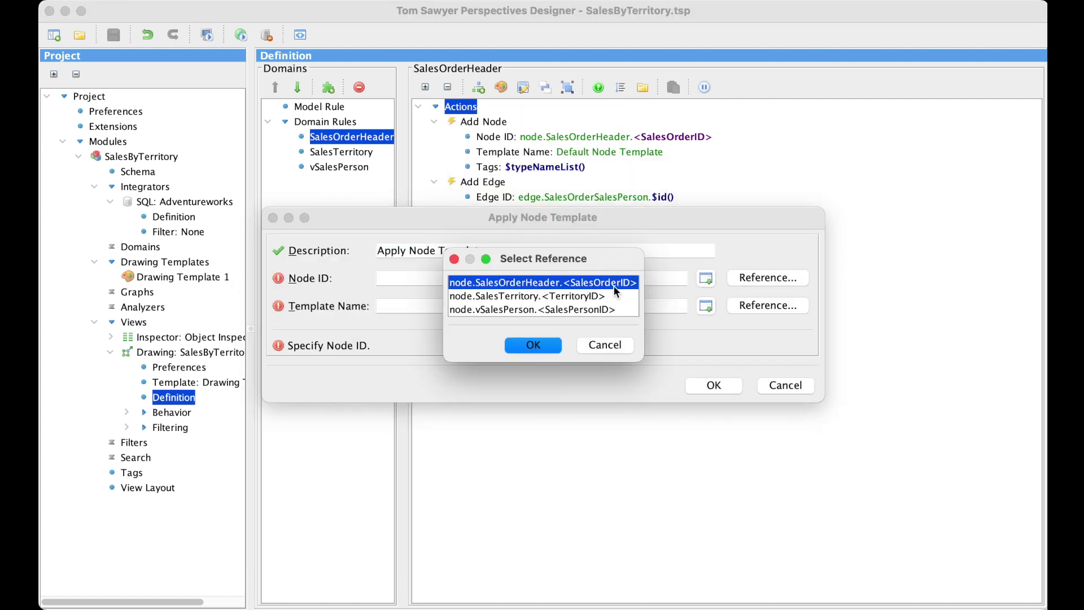
double_click(574, 283)
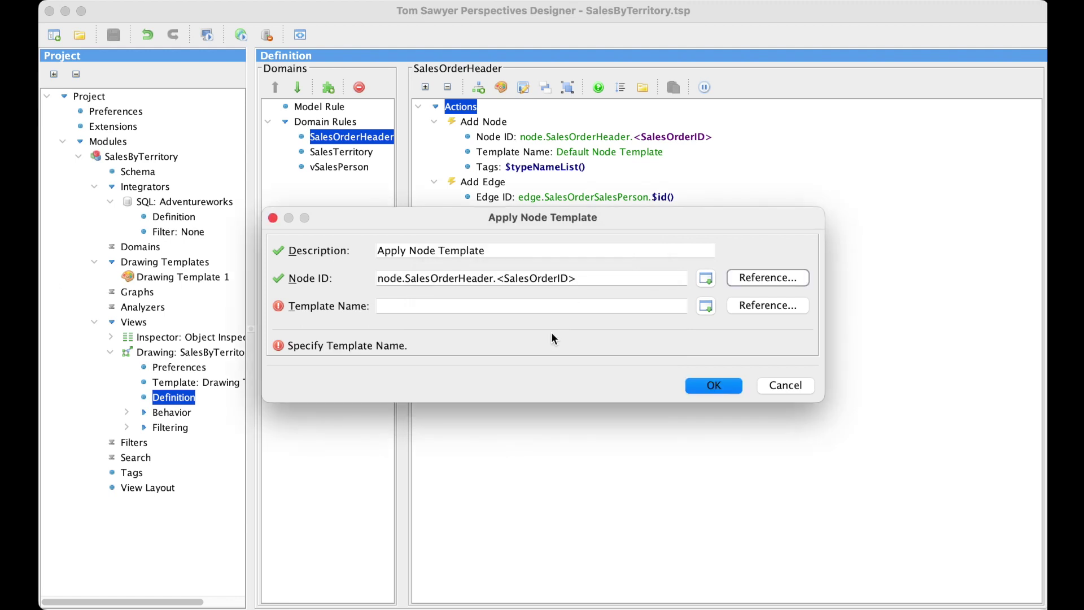
left_click(757, 304)
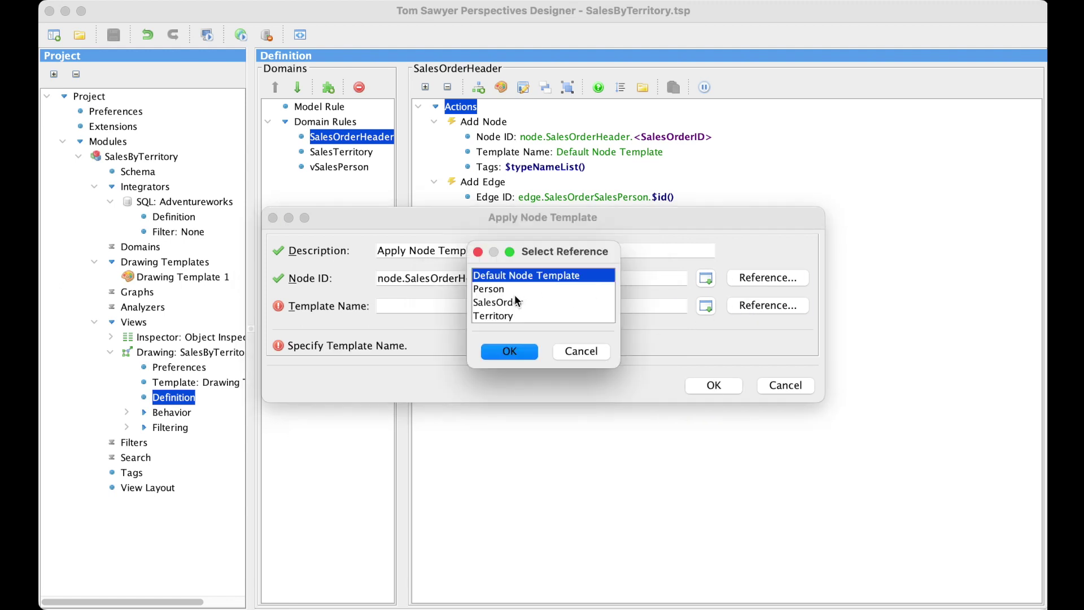
double_click(511, 302)
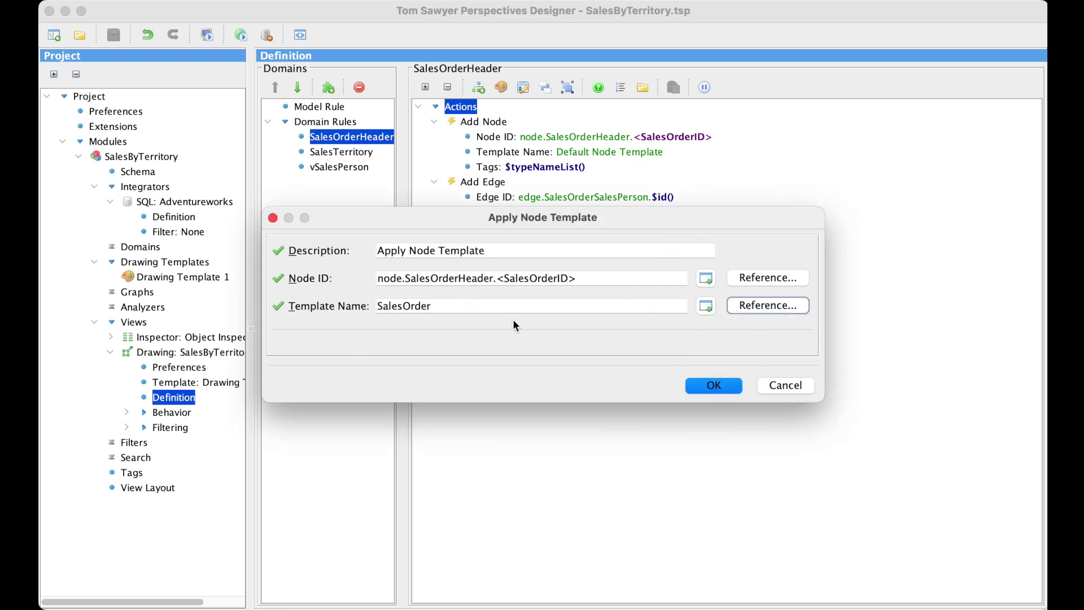
left_click(714, 387)
- Apply the Territory node template to node.SalesTerritory.<TerritoryID> in the SalesTerritory rule
left_click(351, 153)
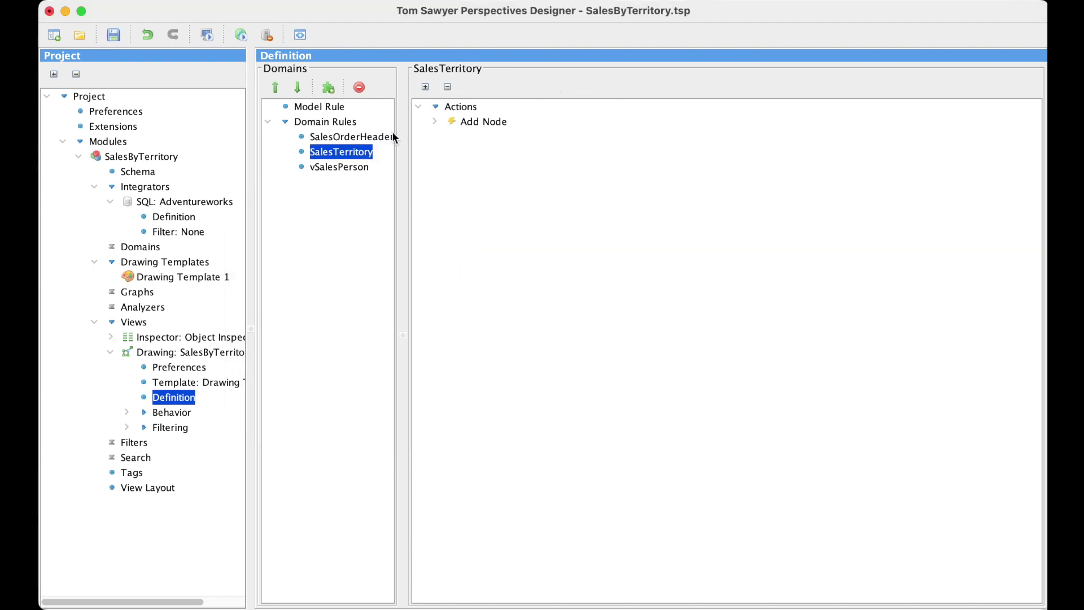
left_click(460, 107)
right_click(461, 106)
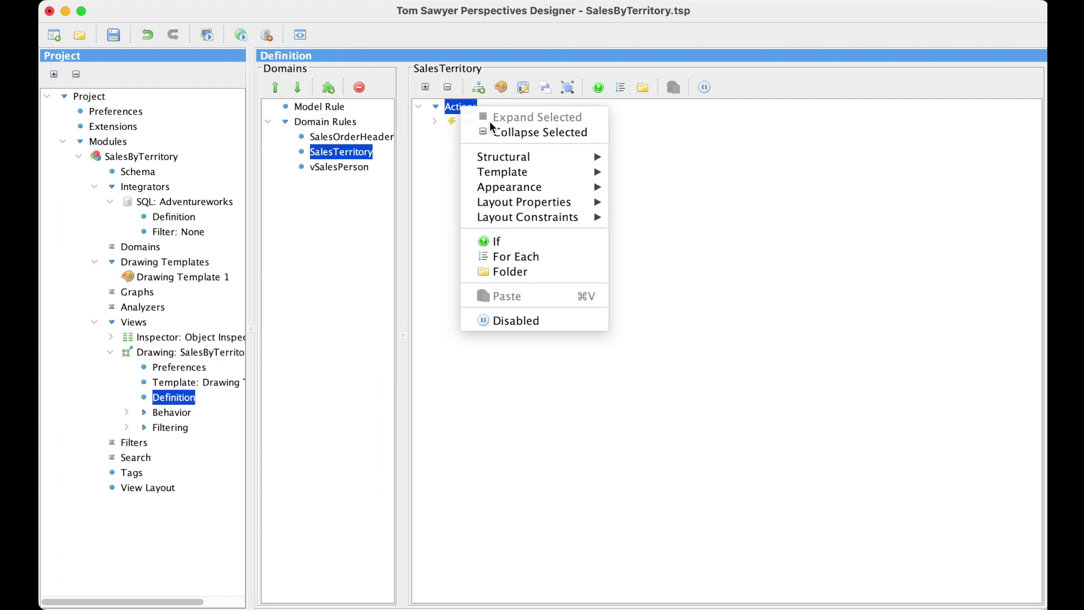
mouse_move(500, 172)
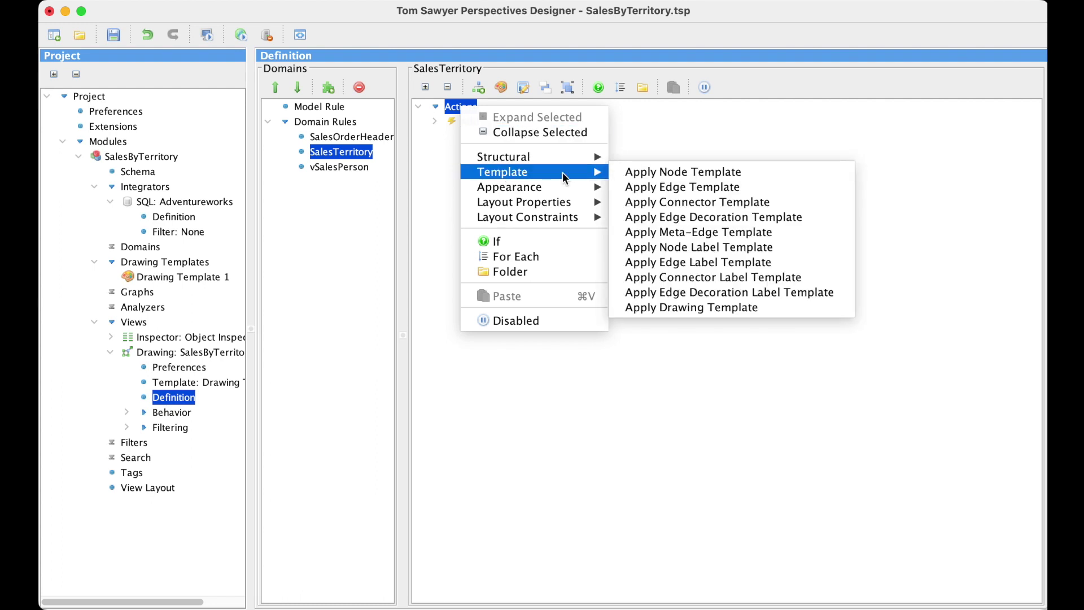
left_click(659, 171)
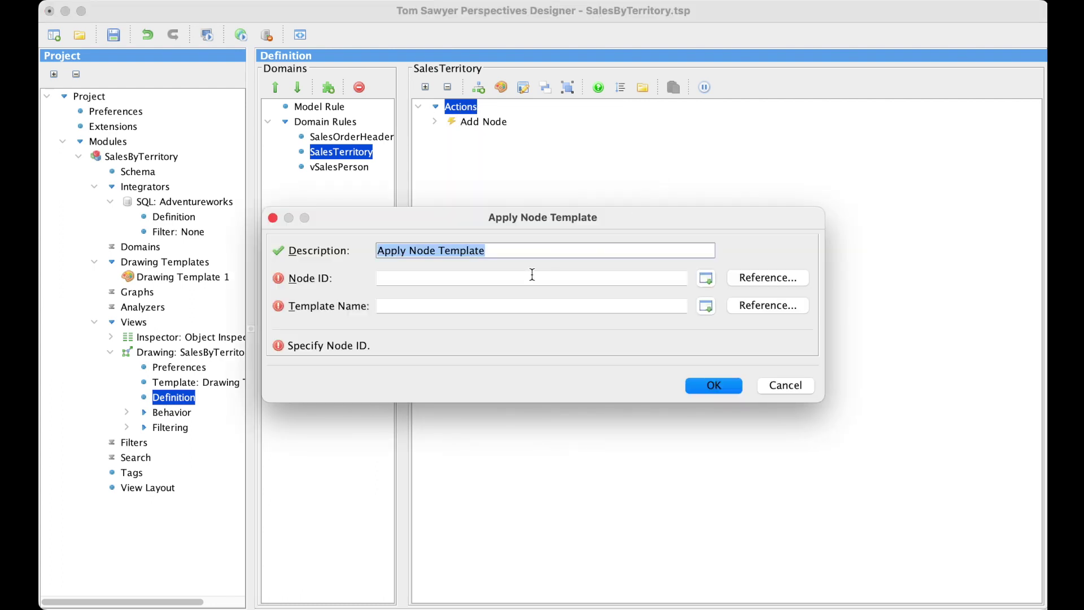
left_click(788, 279)
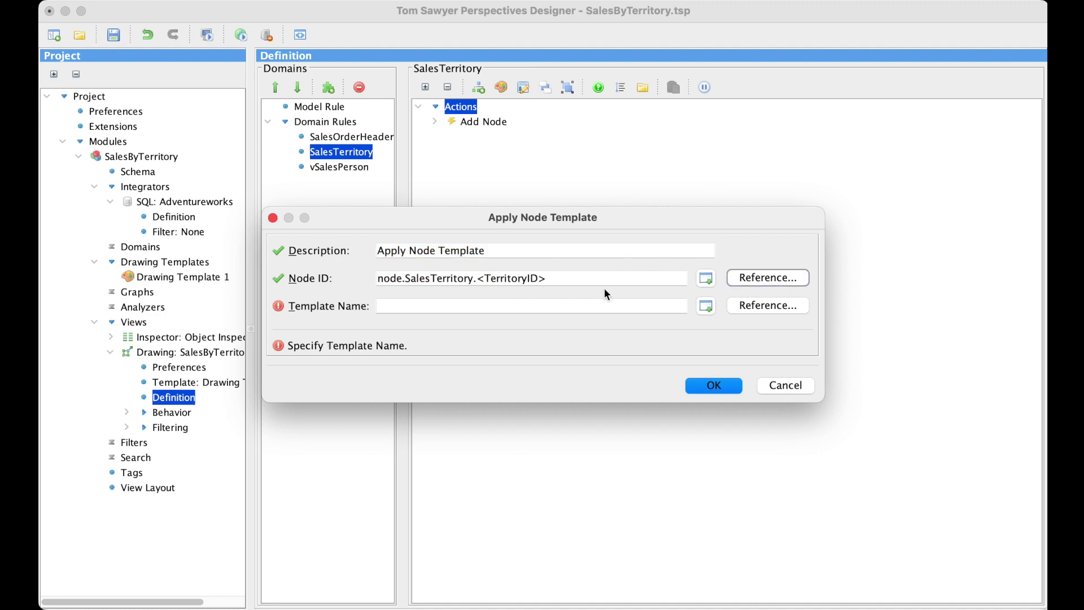
left_click(772, 308)
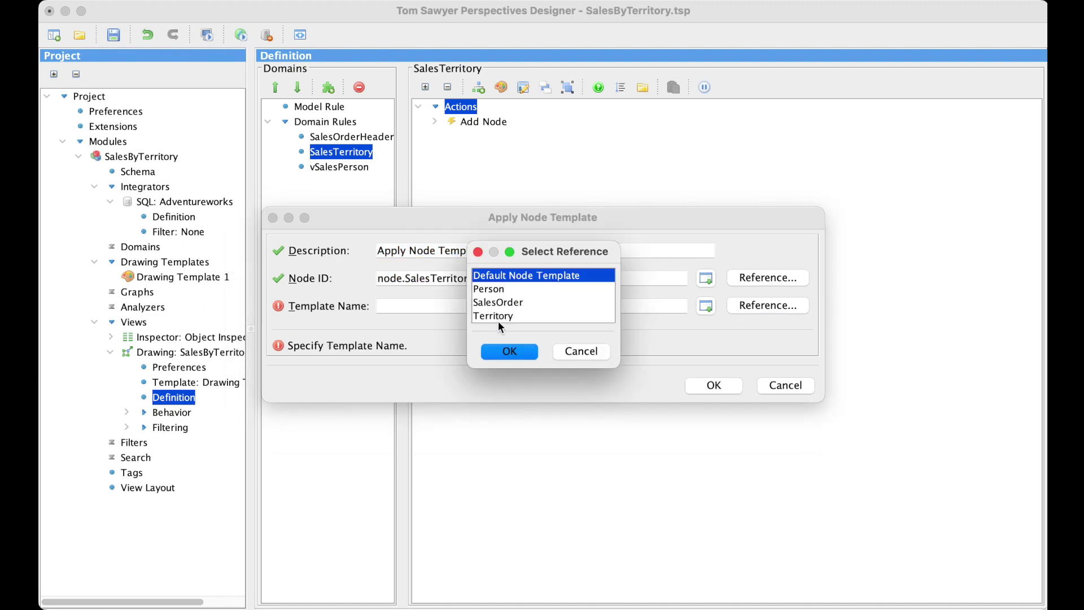
left_click(495, 316)
left_click(504, 353)
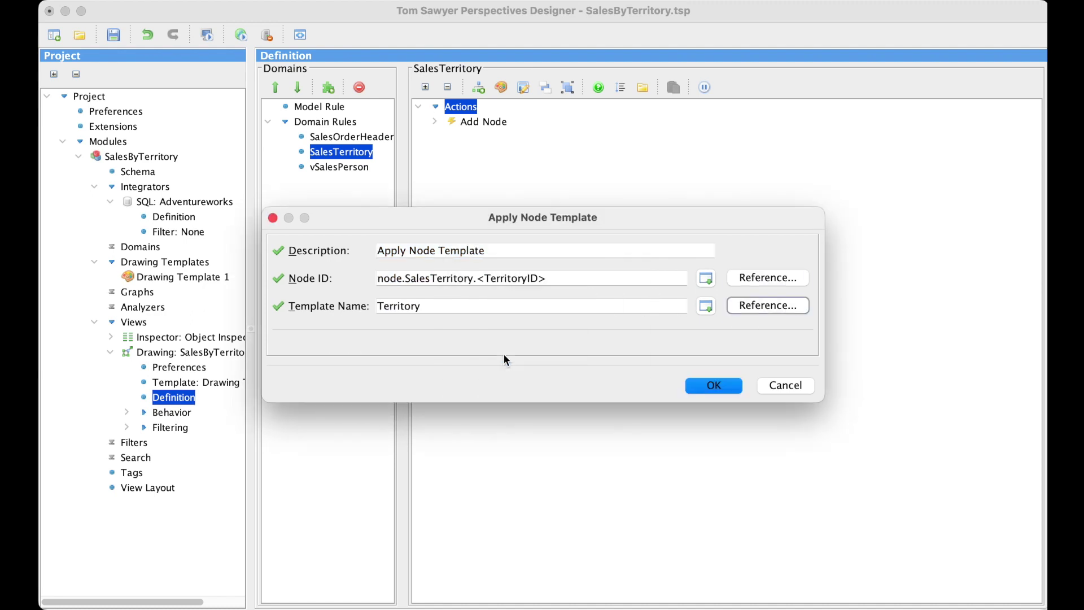
left_click(696, 389)
- Add an Apply Node Template action using Person for node.vSalesPerson.<BusinessEntityID>
left_click(320, 168)
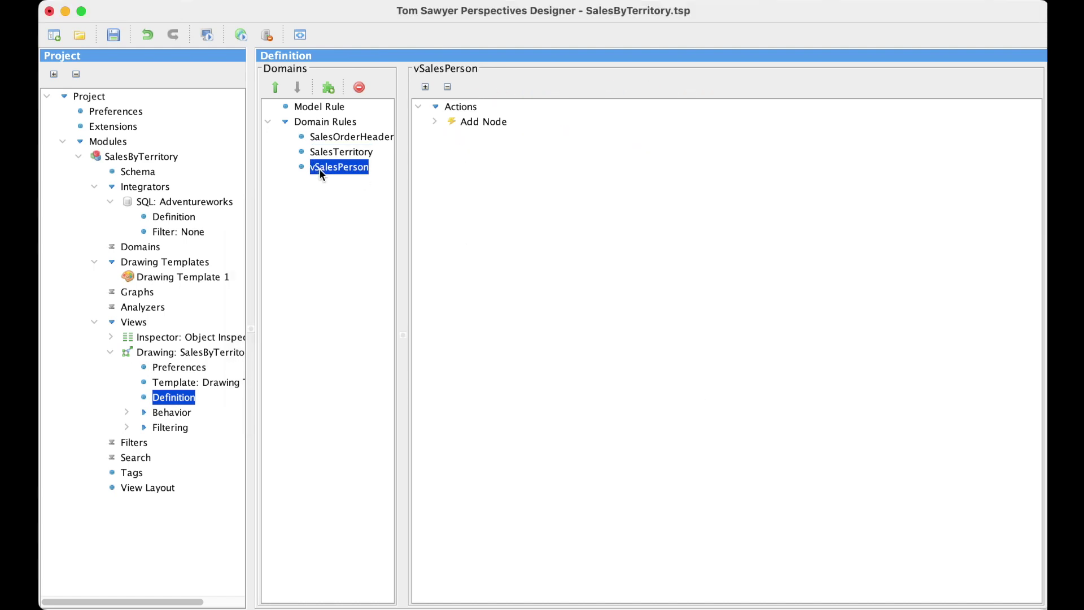
left_click(436, 121)
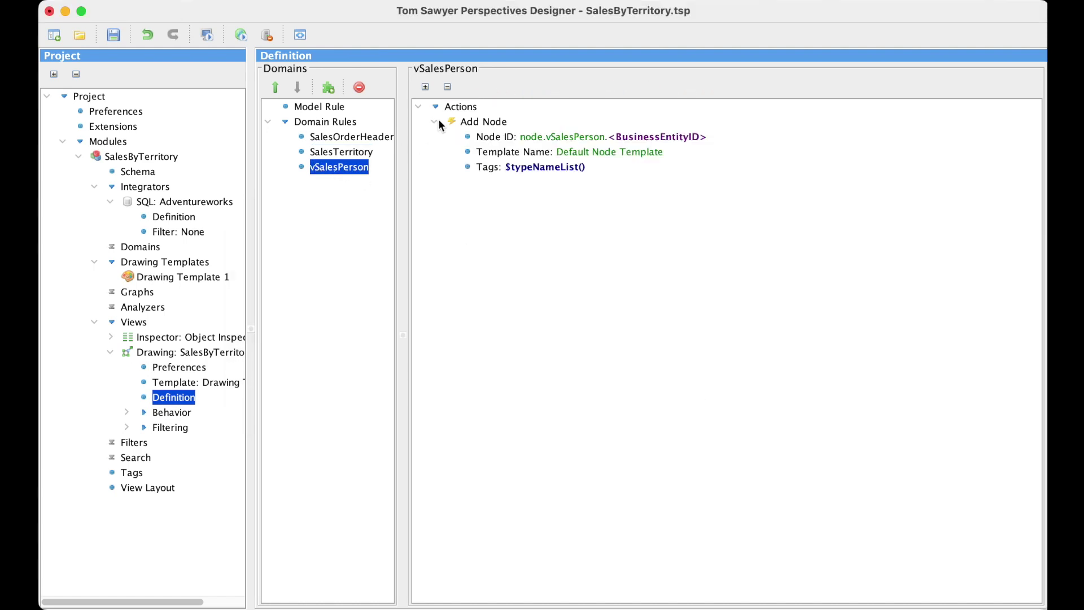
left_click(477, 107)
right_click(470, 109)
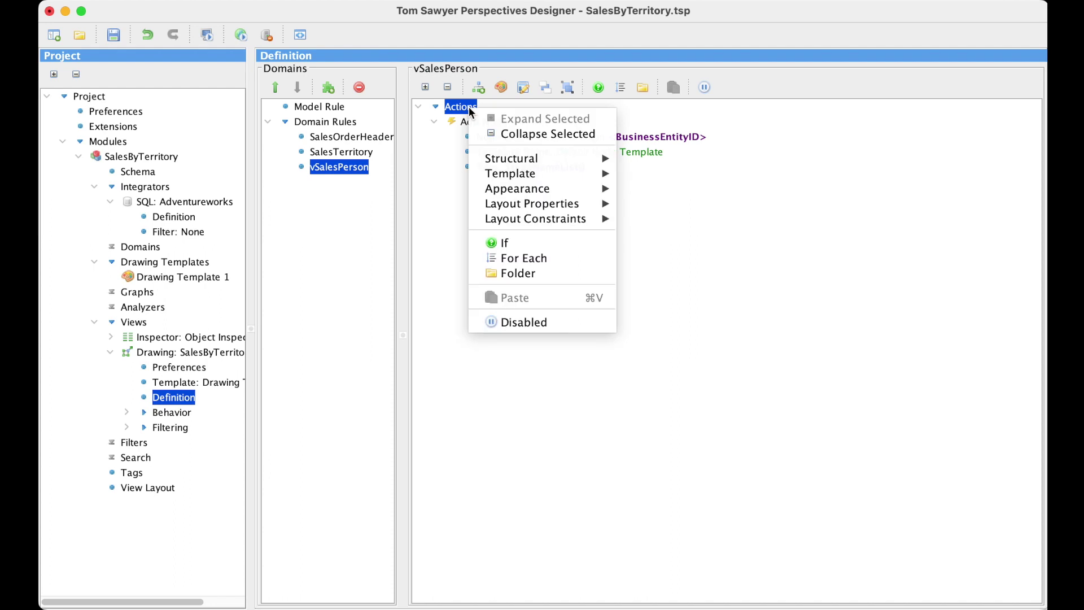
mouse_move(503, 175)
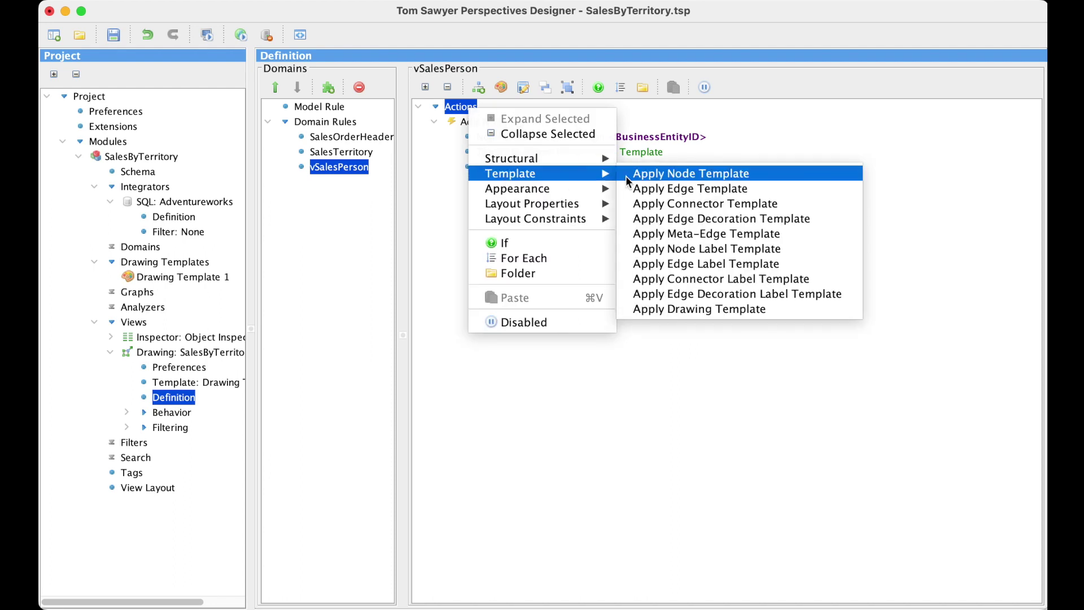
left_click(662, 175)
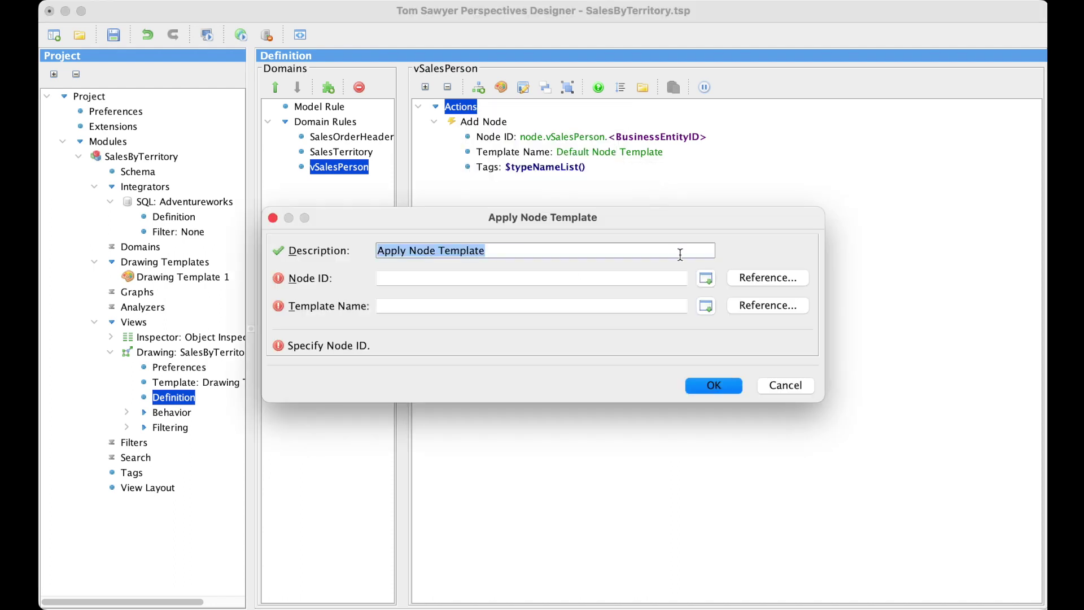
left_click(754, 279)
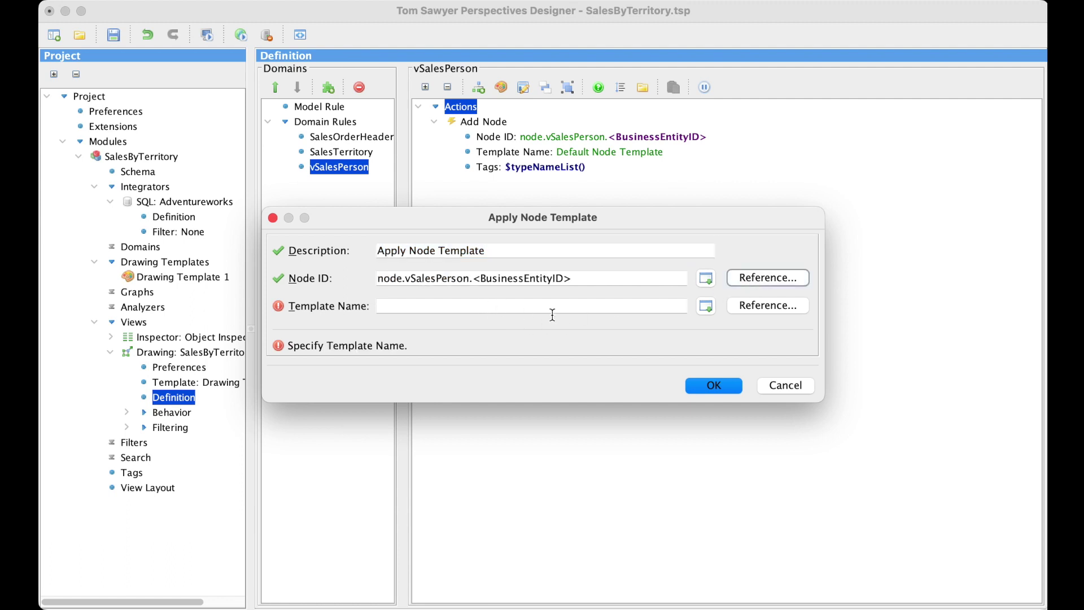
left_click(758, 308)
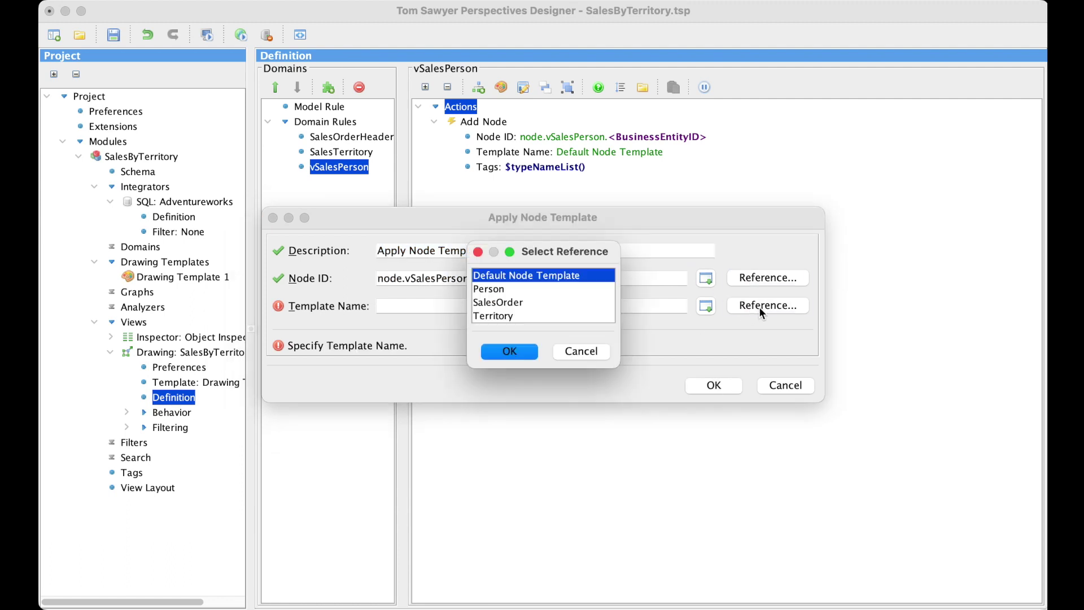
left_click(494, 289)
left_click(511, 351)
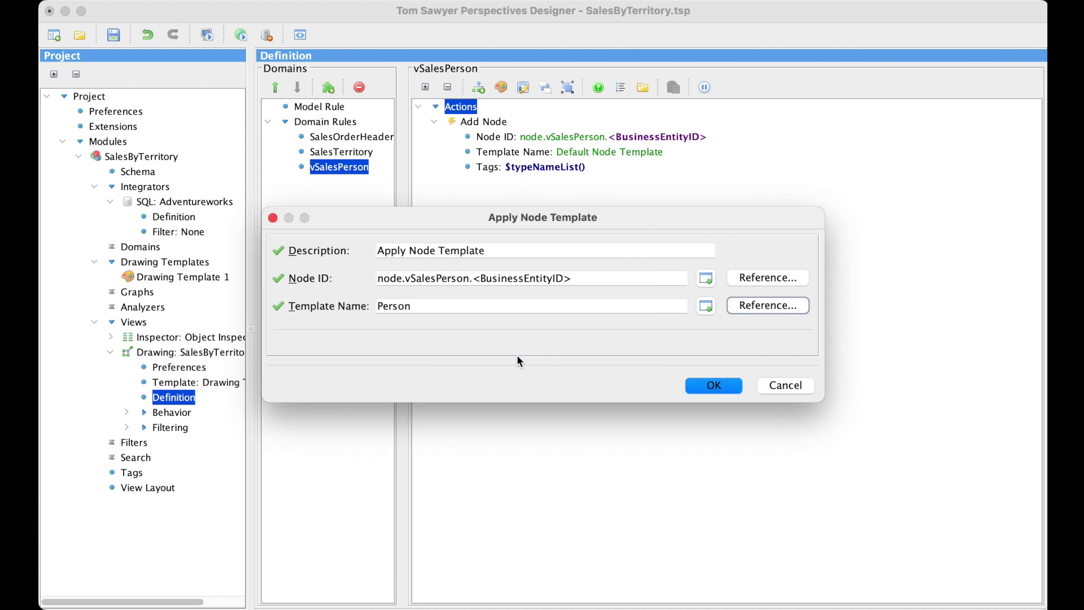
left_click(702, 386)
- Add an Add Child Drawing action to SalesTerritory using the suggested SalesTerritory drawing ID
left_click(331, 154)
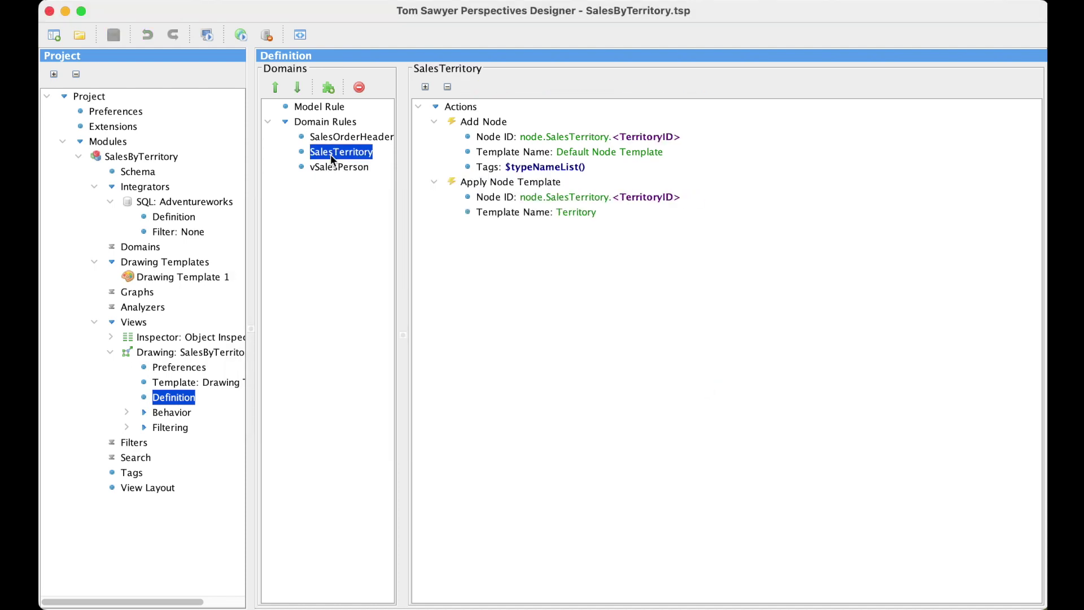
left_click(460, 106)
right_click(460, 106)
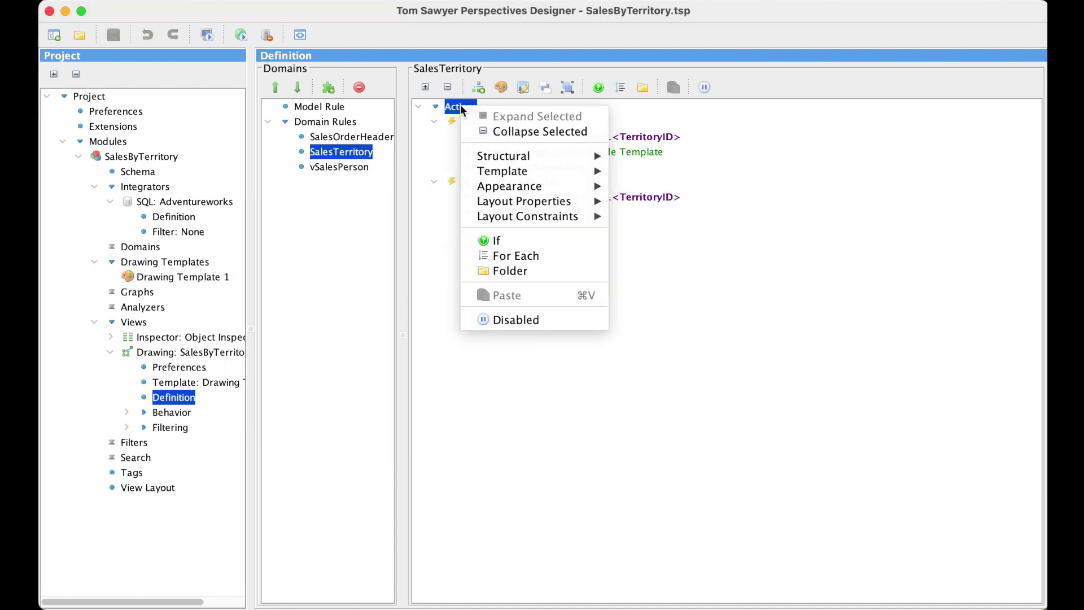
mouse_move(496, 153)
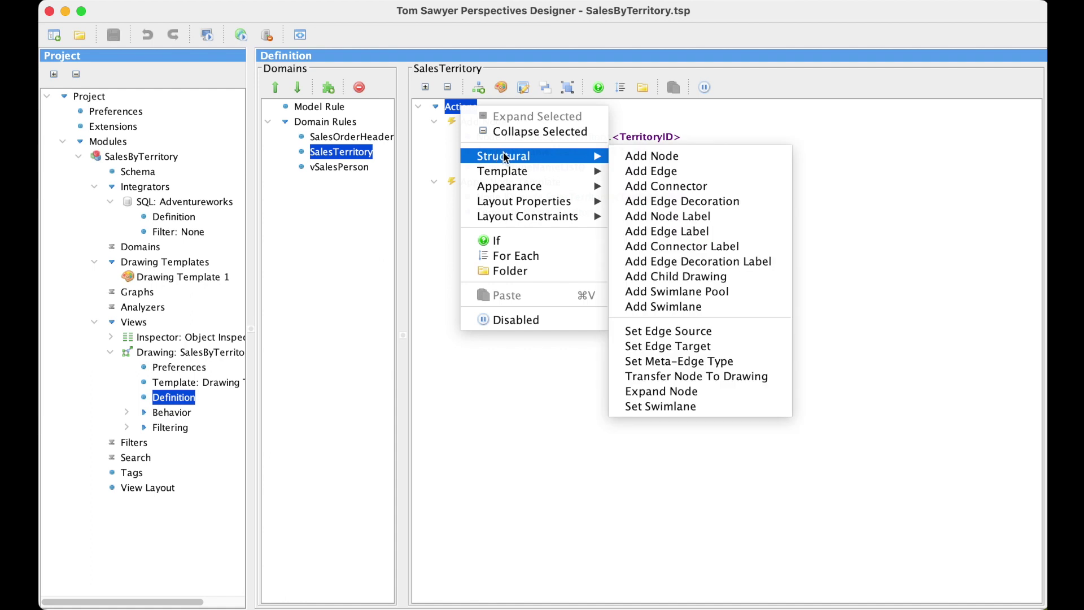
left_click(675, 276)
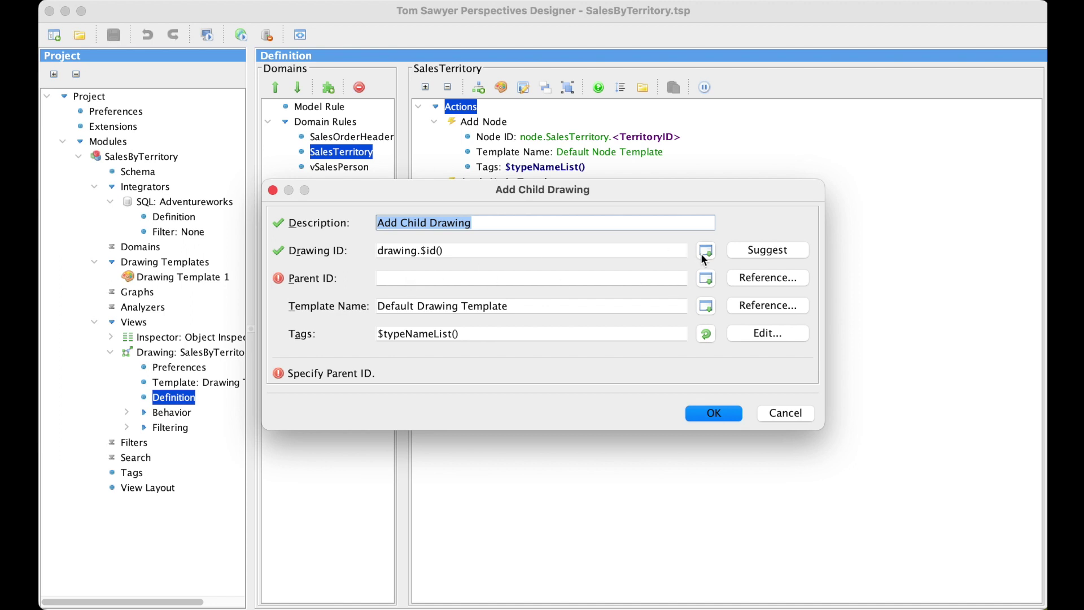
left_click(764, 255)
left_click(546, 303)
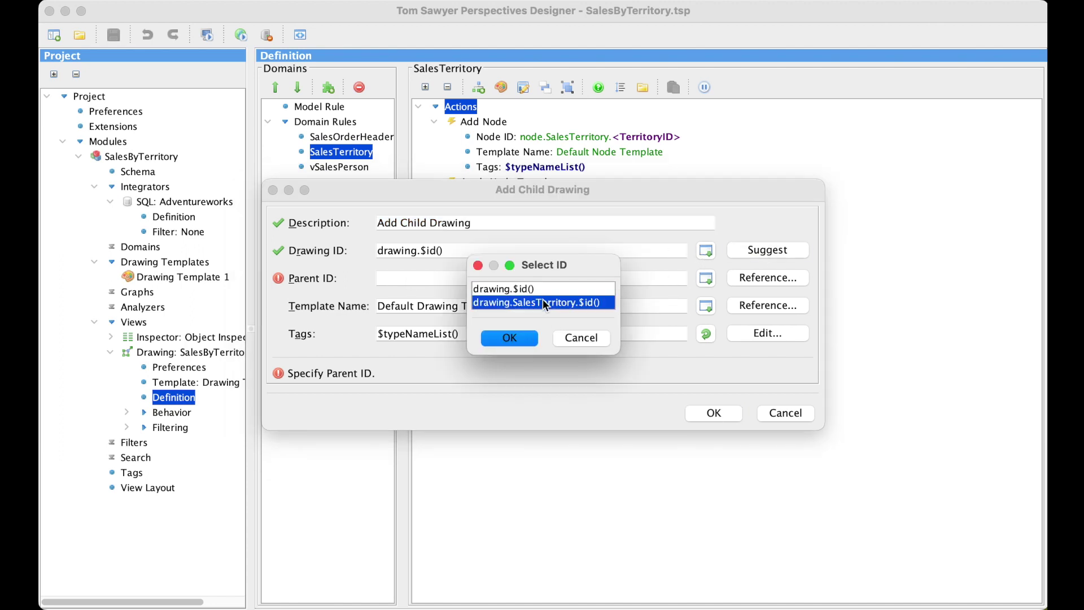
left_click(516, 337)
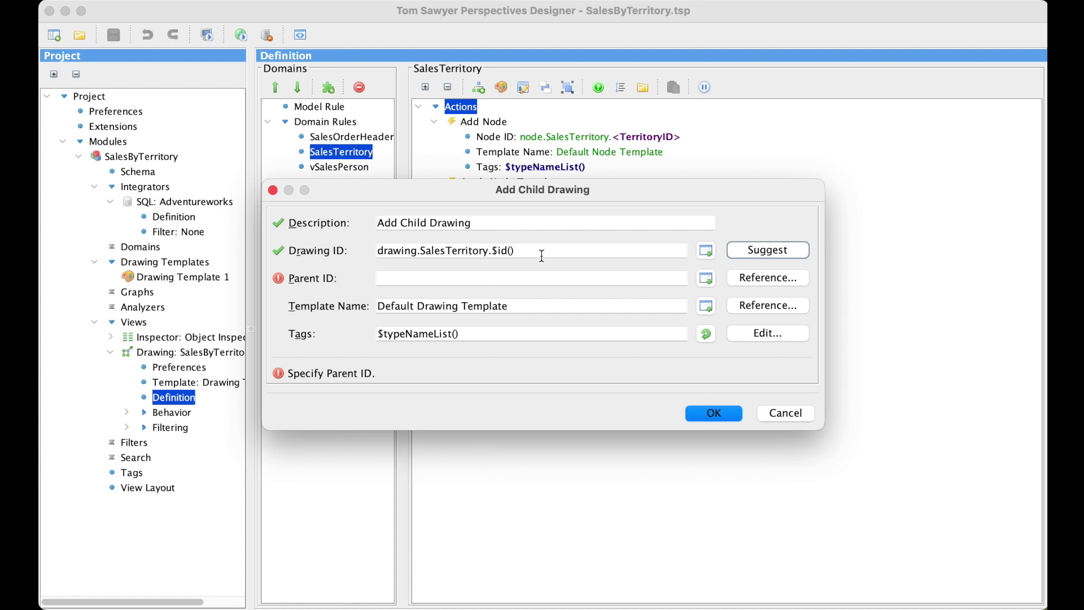
- Change the drawing ID to drawing.SalesTerritory.<TerritoryID>, parented to the territory node
left_click(541, 255)
key("BackSpace")
key("BackSpace")
key("BackSpace")
key("BackSpace")
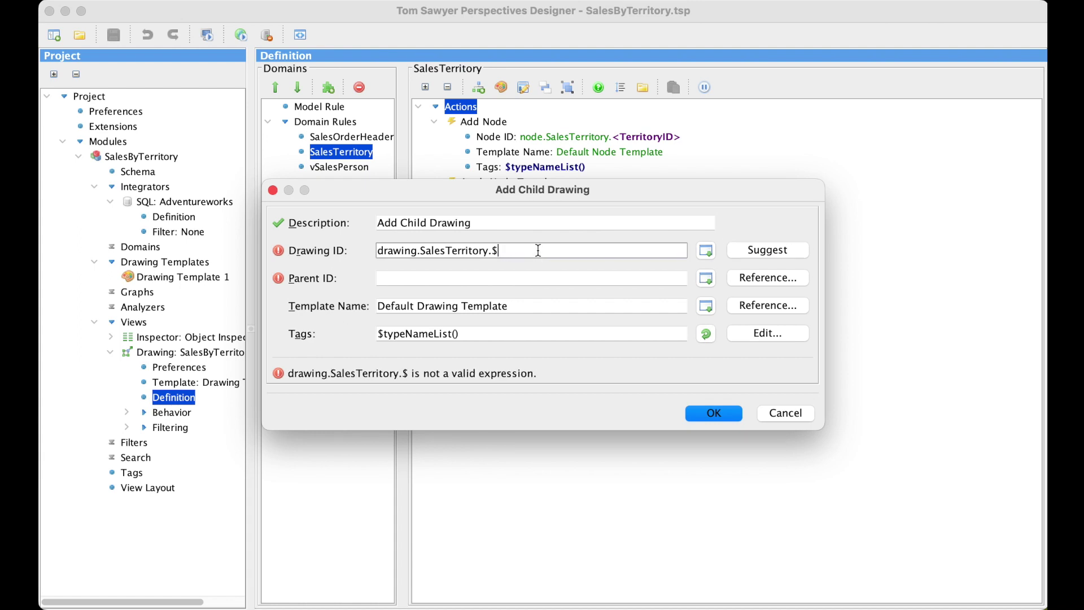
key("BackSpace")
left_click(705, 252)
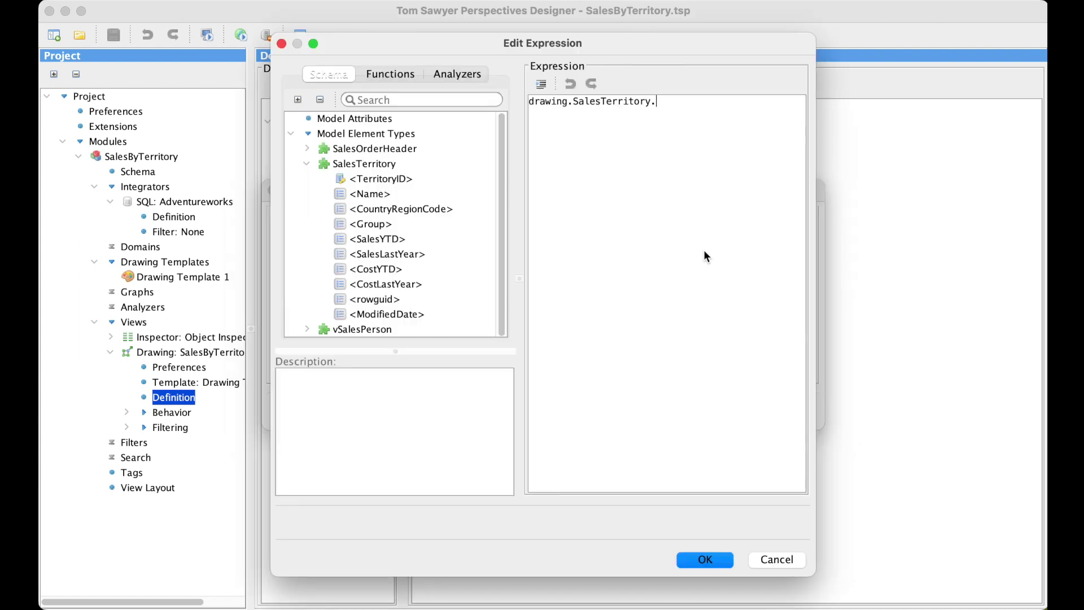
double_click(370, 181)
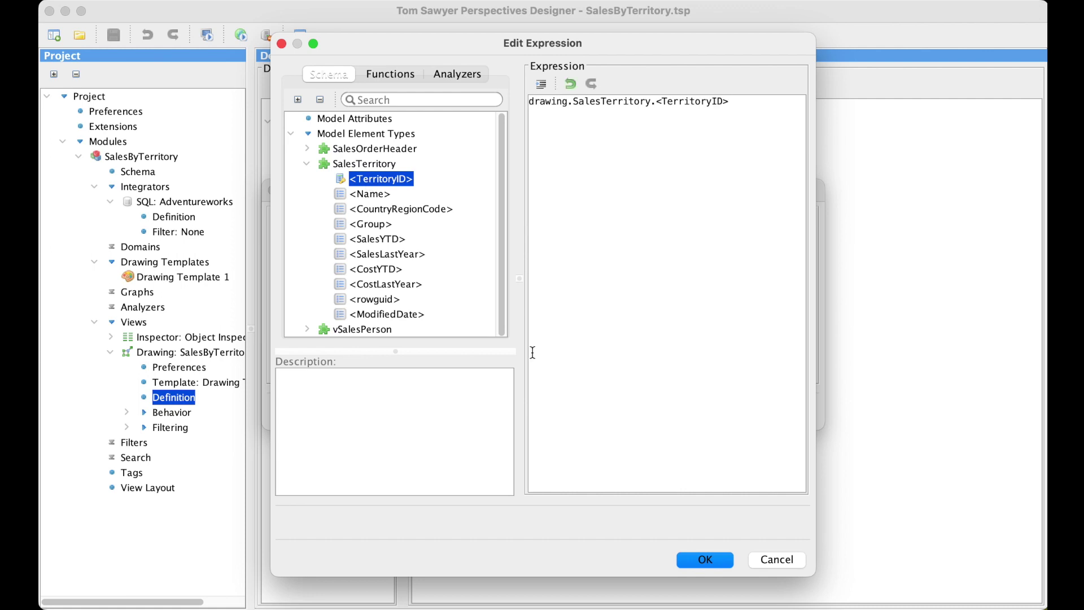
left_click(702, 561)
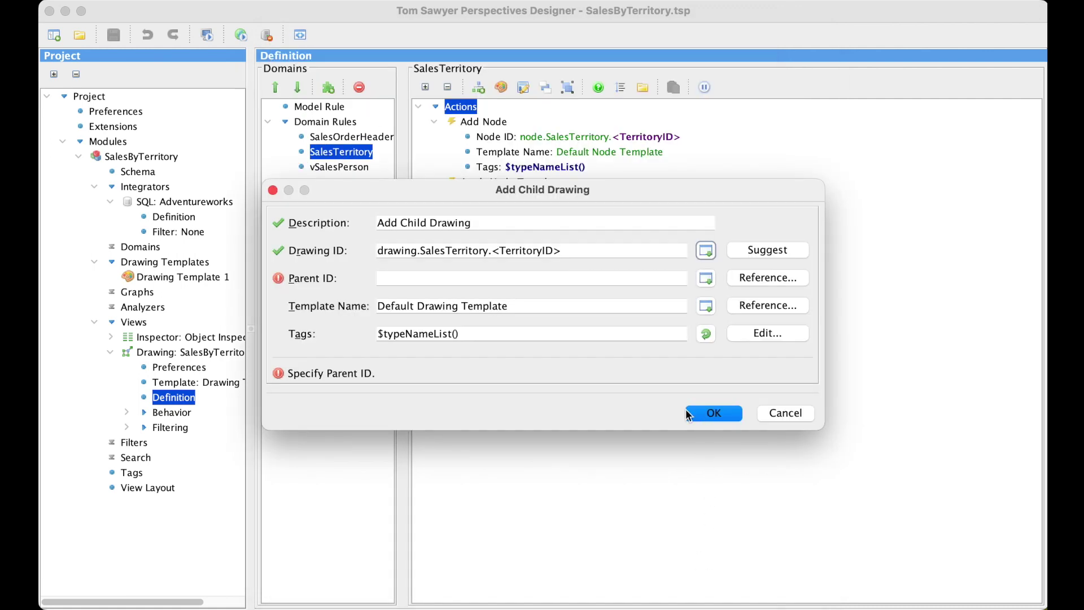
left_click(744, 279)
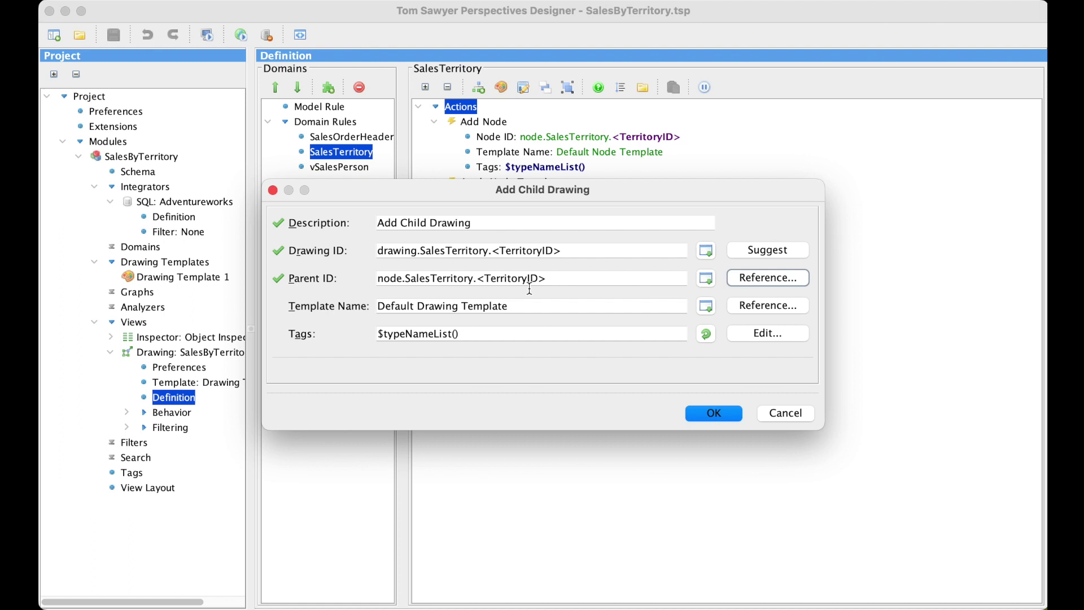
left_click(714, 413)
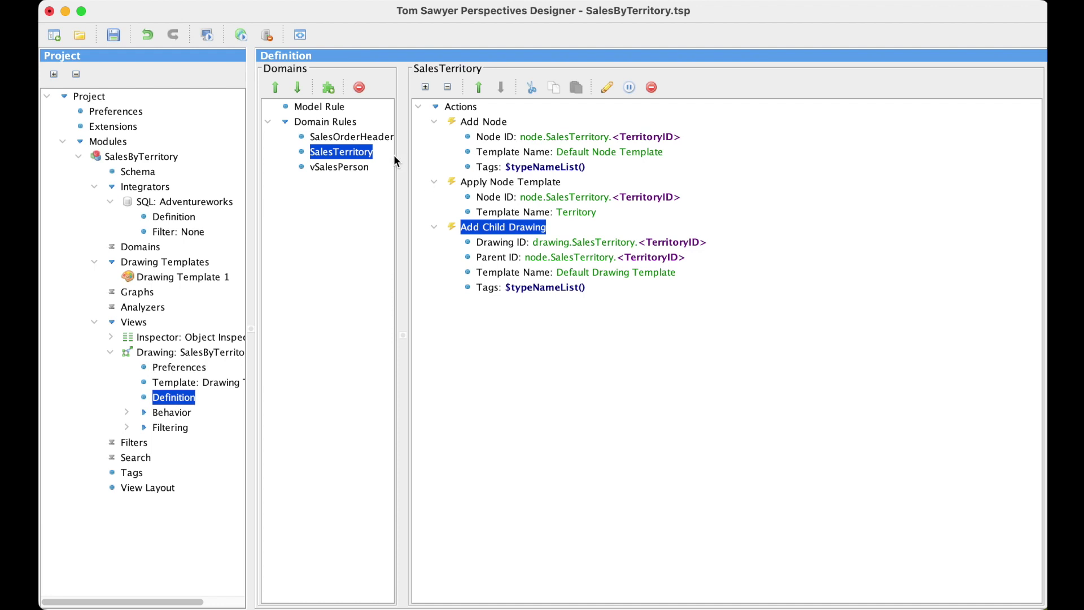
- Transfer node.SalesOrderHeader.<SalesOrderID> into drawing.SalesTerritory.<TerritoryID> with a Transfer Node To Drawing action
left_click(369, 139)
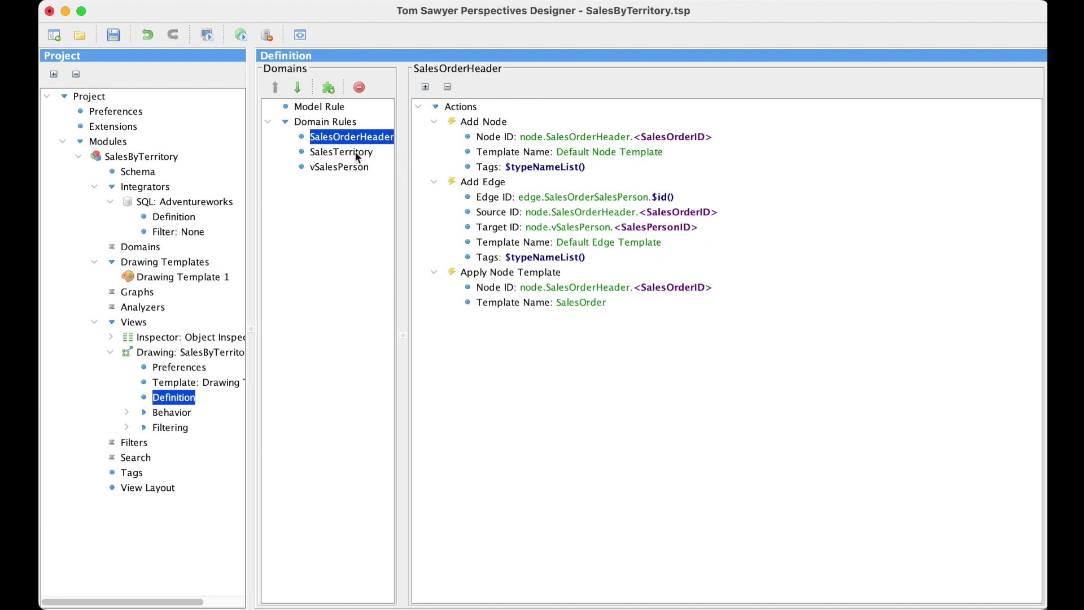
left_click(463, 108)
right_click(466, 111)
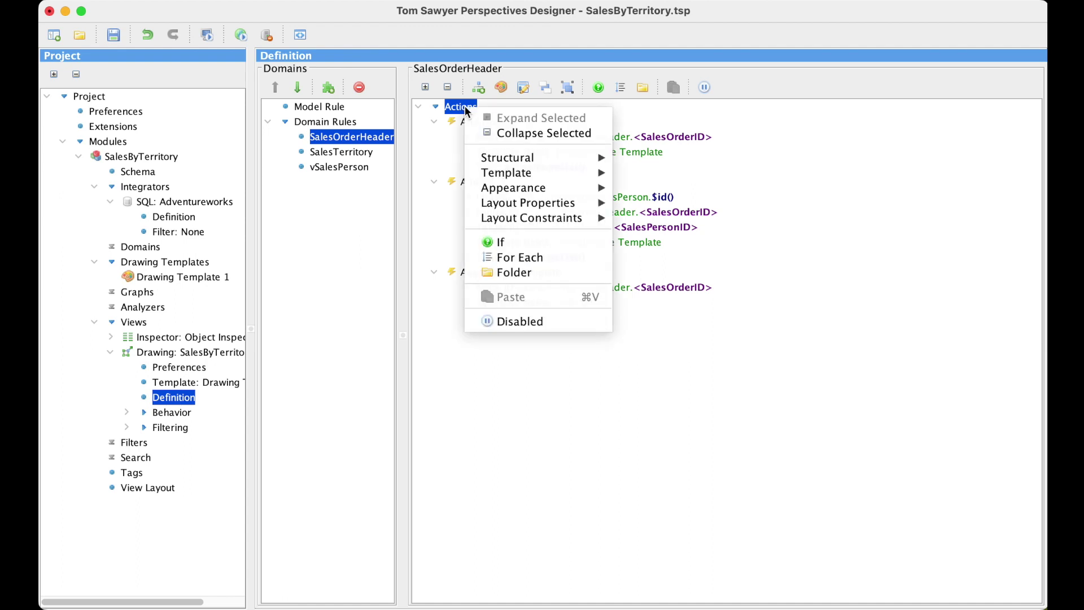
mouse_move(523, 150)
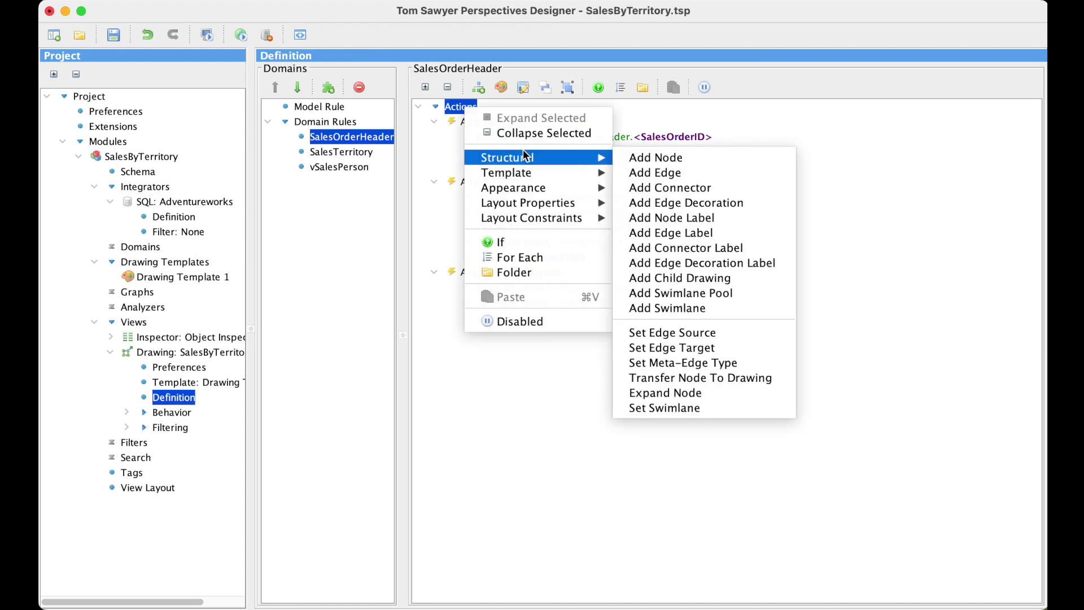
left_click(676, 378)
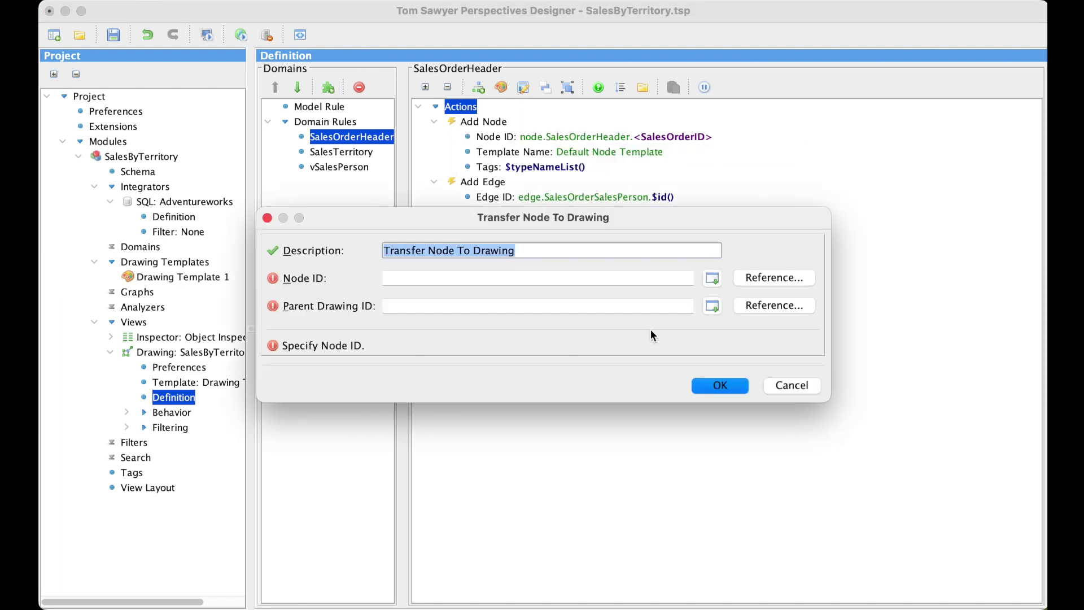
left_click(761, 278)
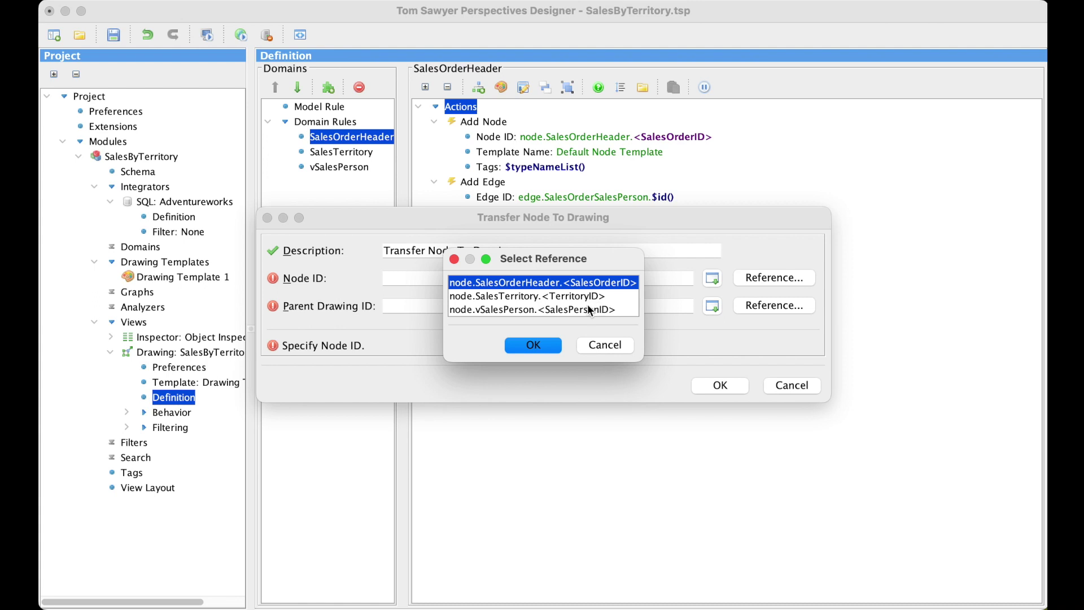
double_click(564, 281)
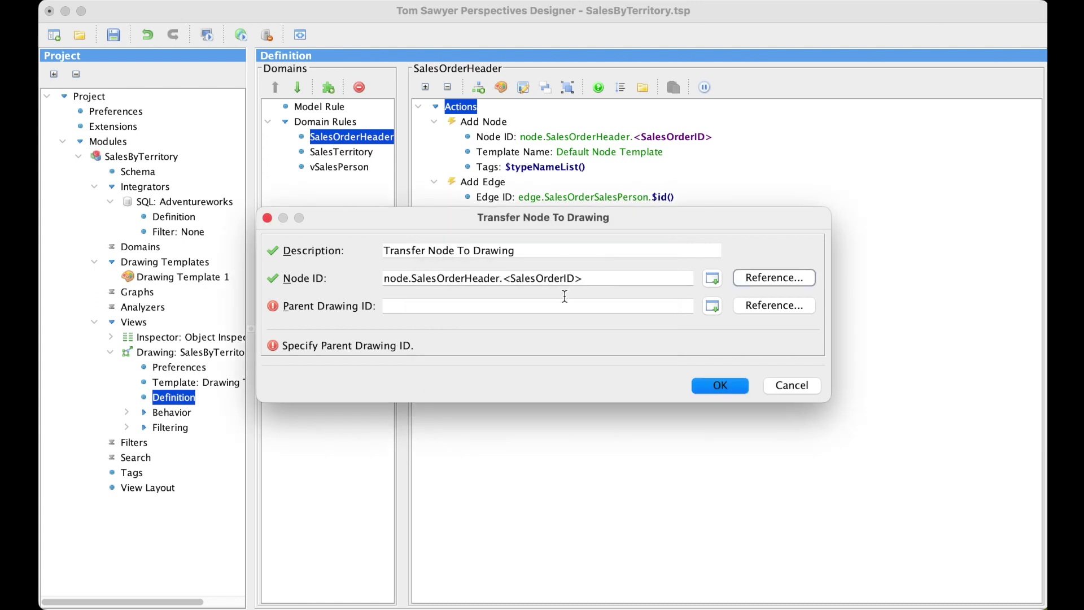
left_click(759, 305)
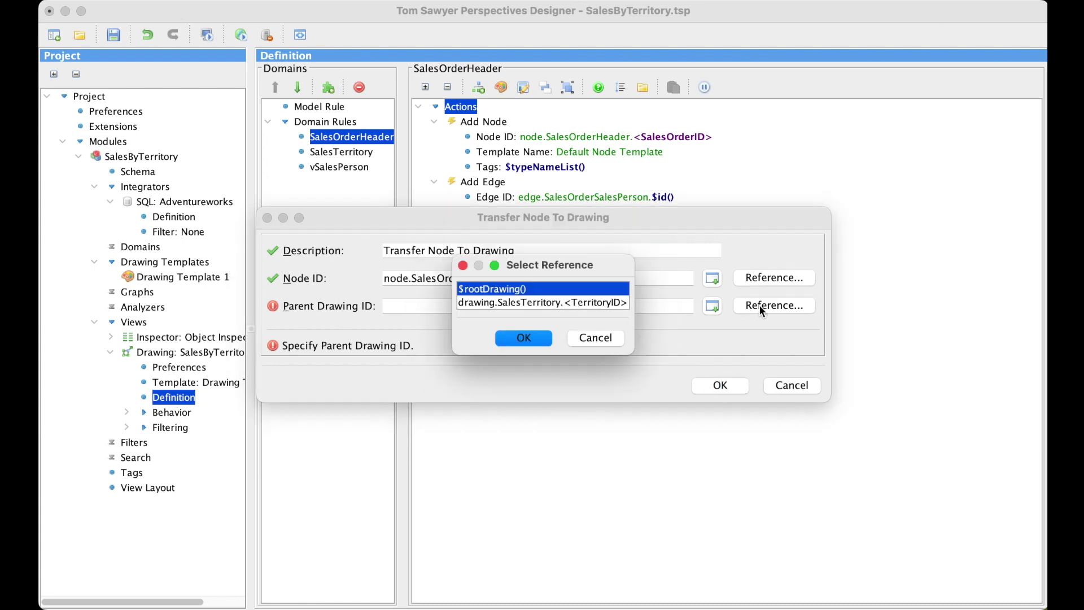
left_click(544, 303)
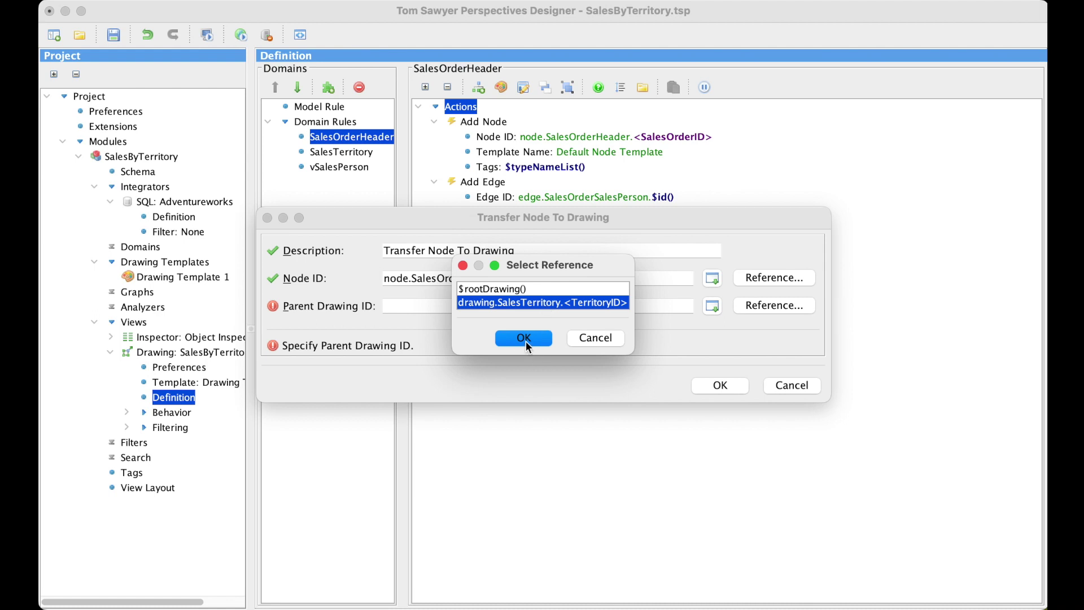
left_click(524, 337)
left_click(720, 386)
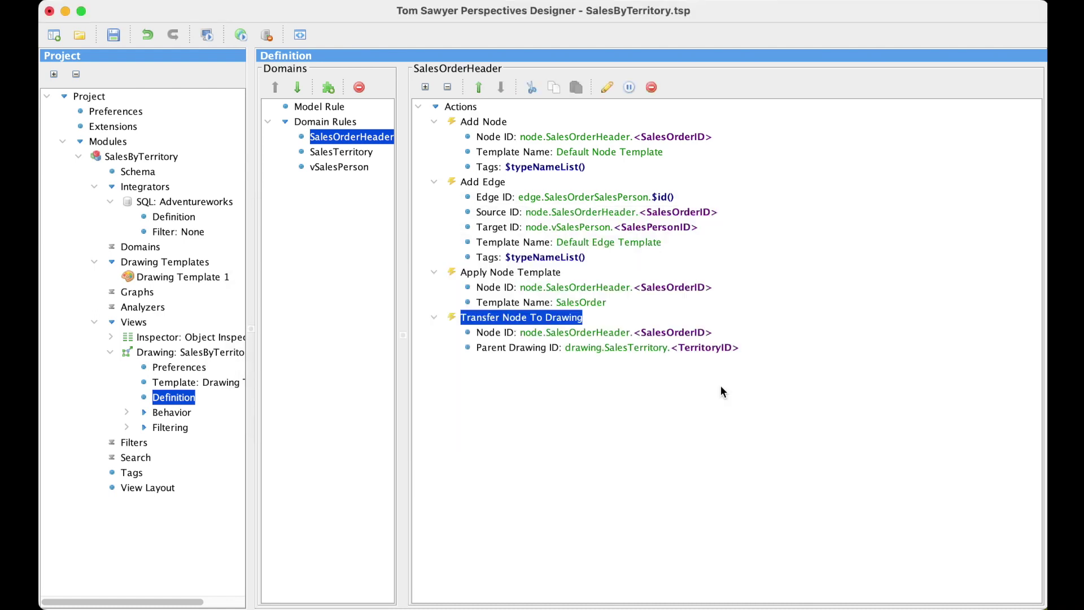
left_click(320, 107)
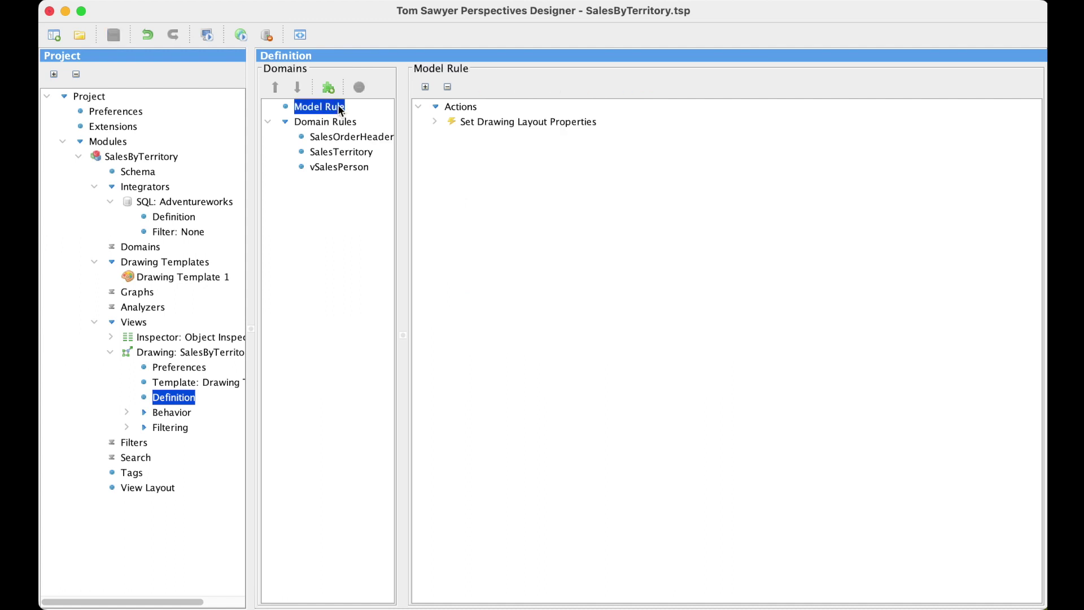
- Add a Set Drawing Layout Properties action giving $rootDrawing() the Bundle layout style
left_click(433, 122)
left_click(460, 107)
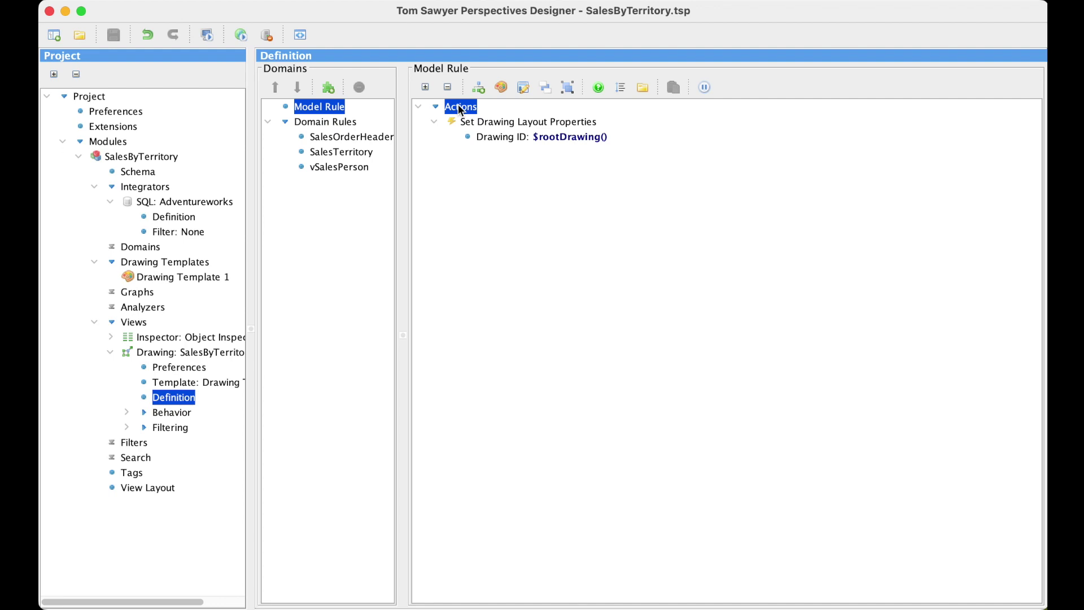
right_click(460, 109)
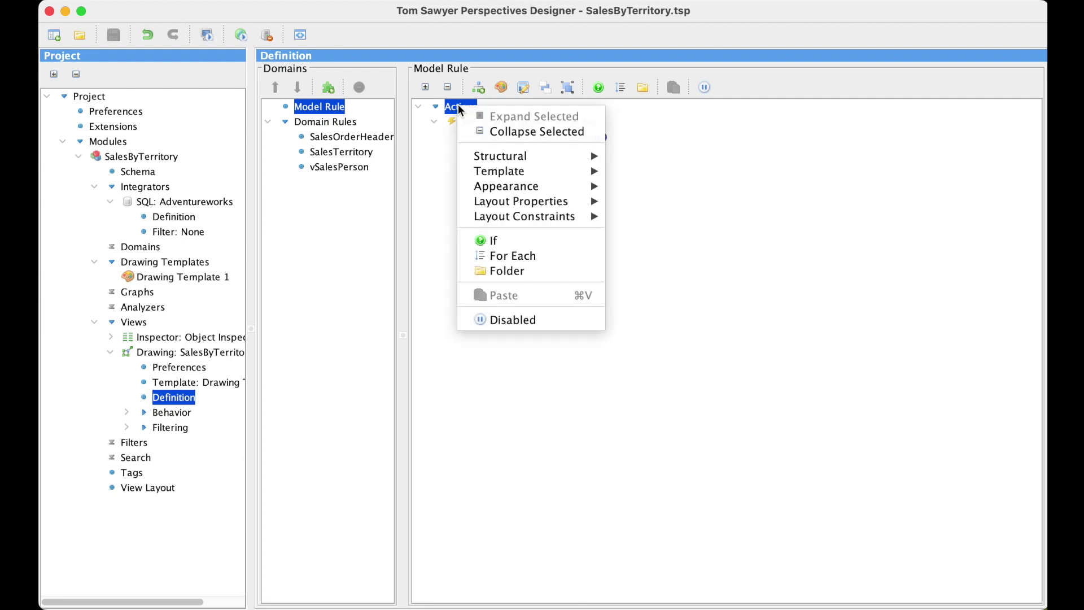
mouse_move(572, 203)
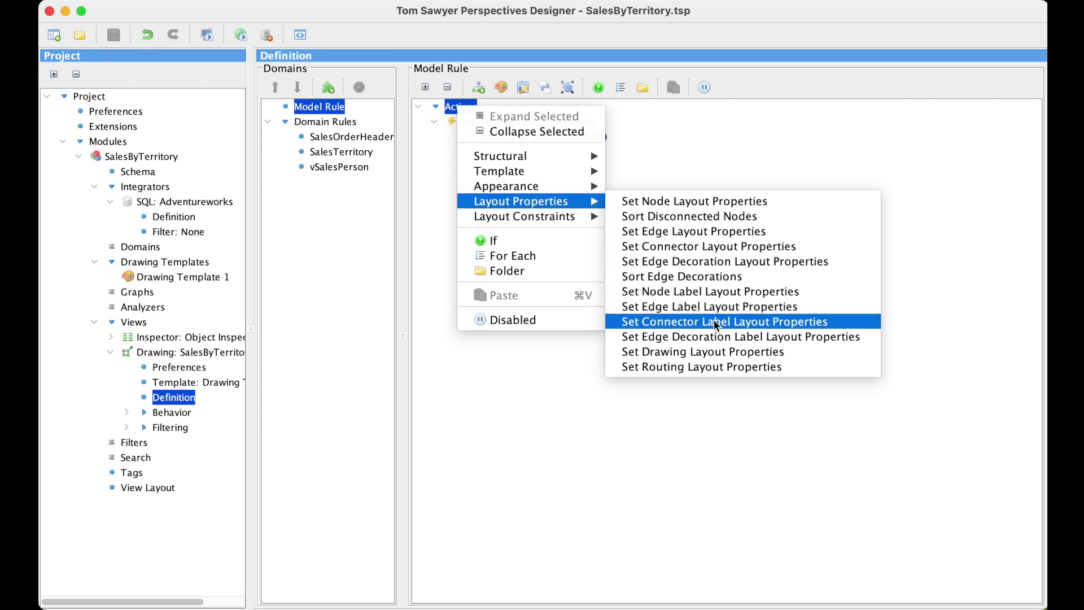
left_click(711, 352)
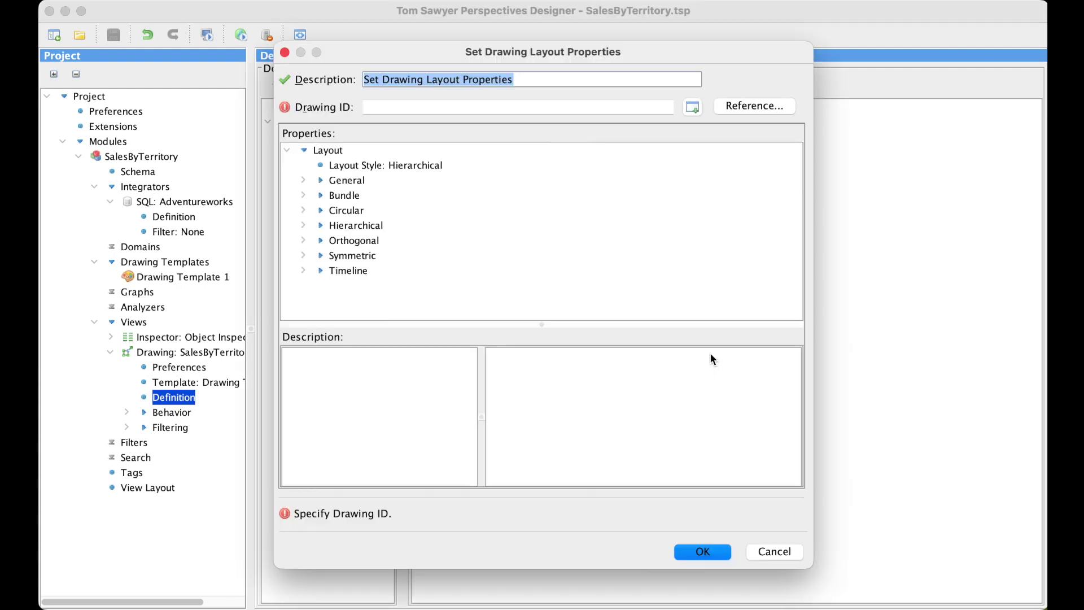
left_click(344, 166)
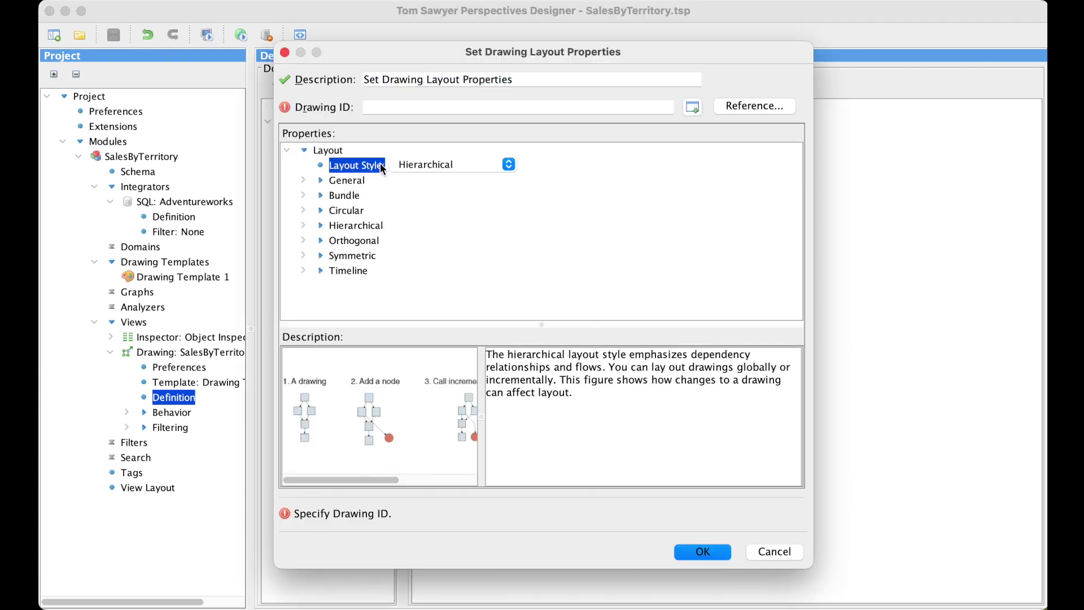
left_click(508, 164)
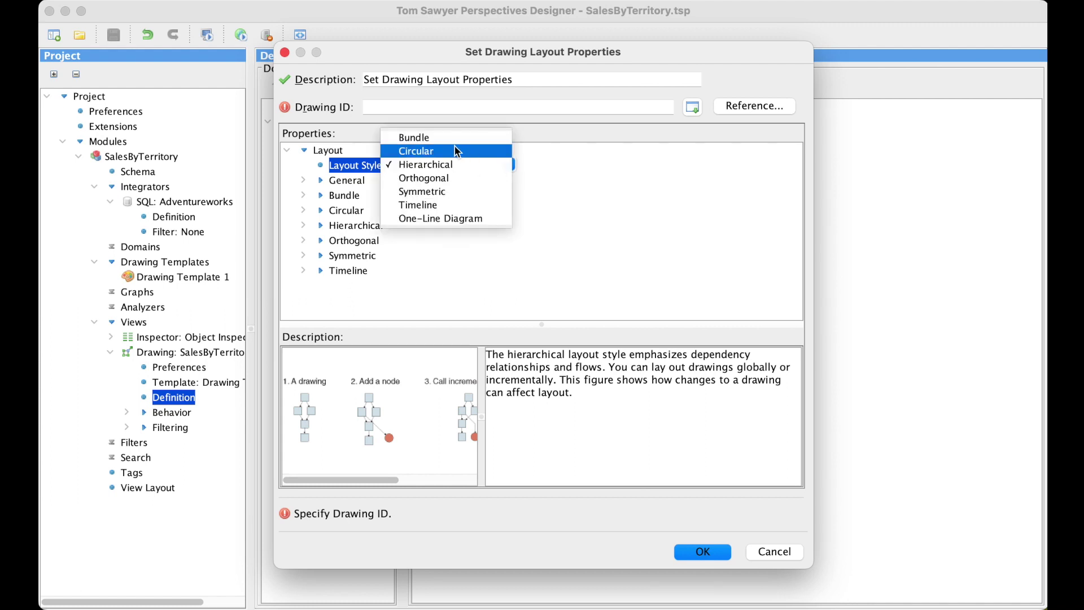
left_click(425, 138)
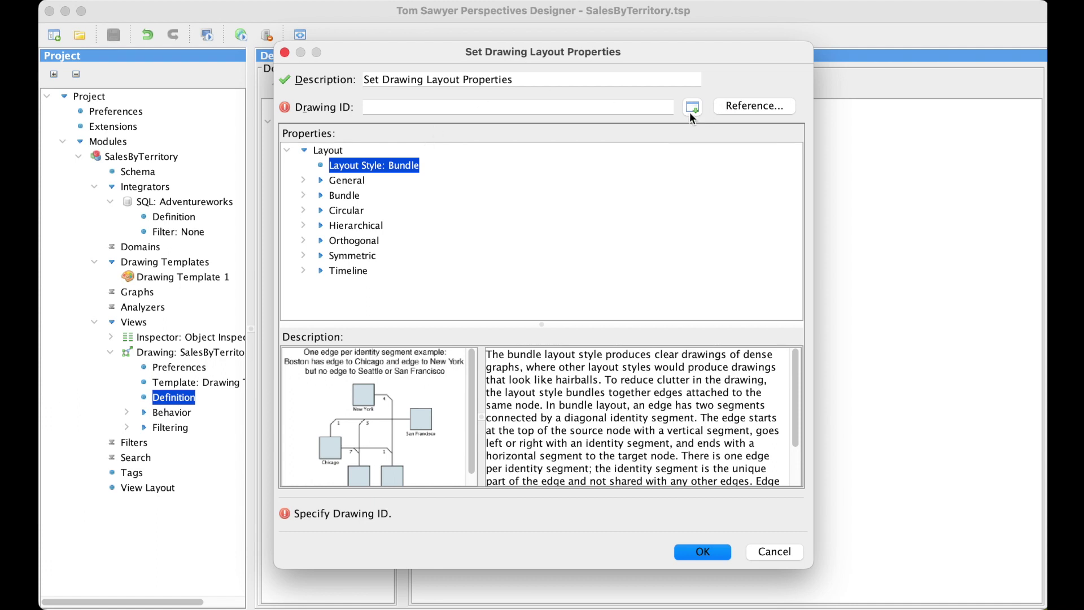
left_click(754, 107)
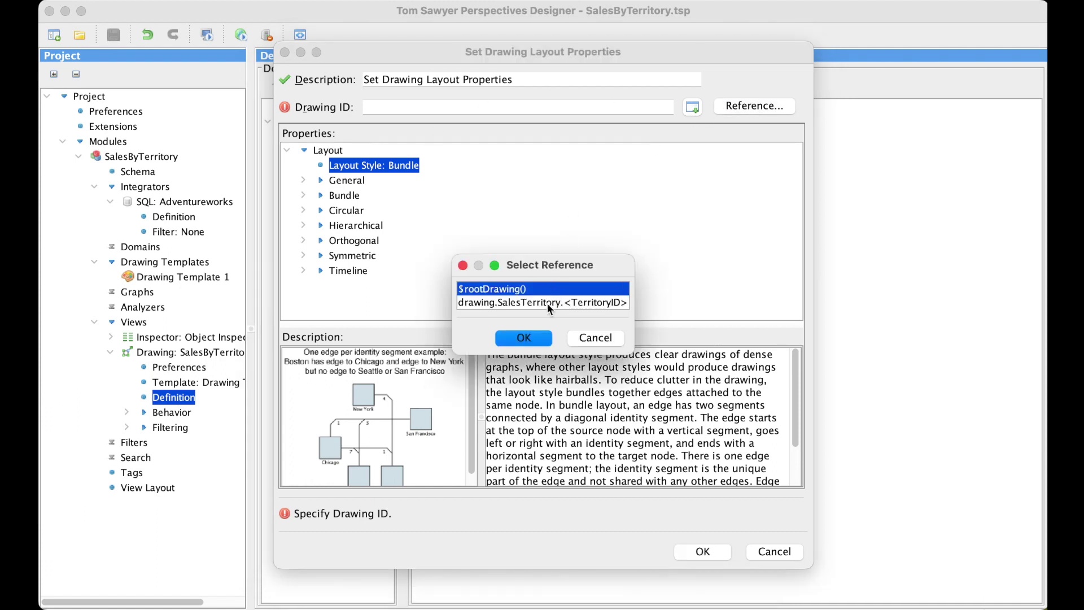
double_click(516, 291)
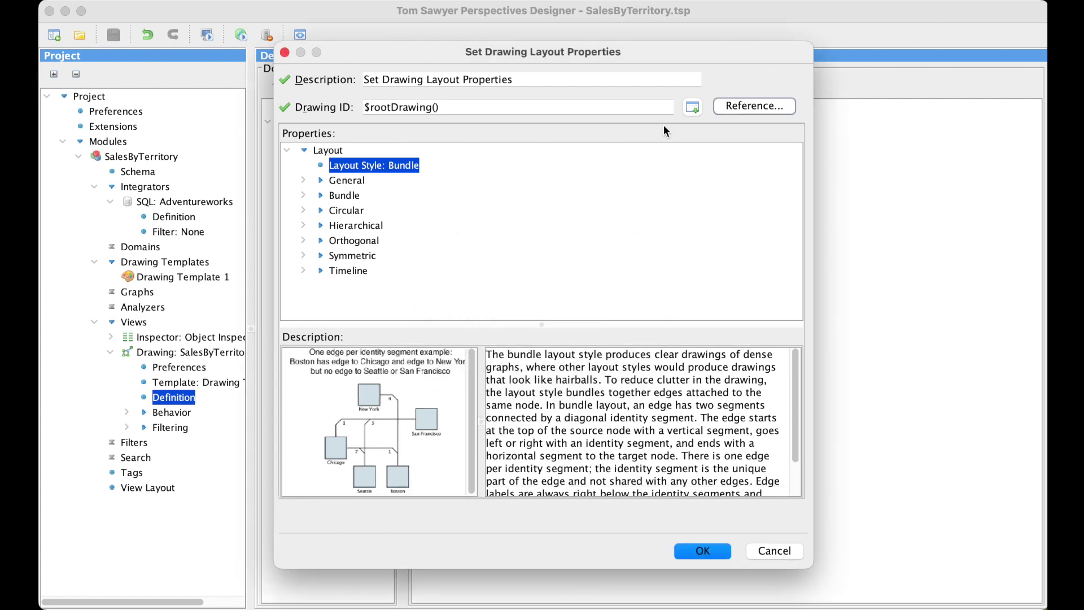
left_click(691, 555)
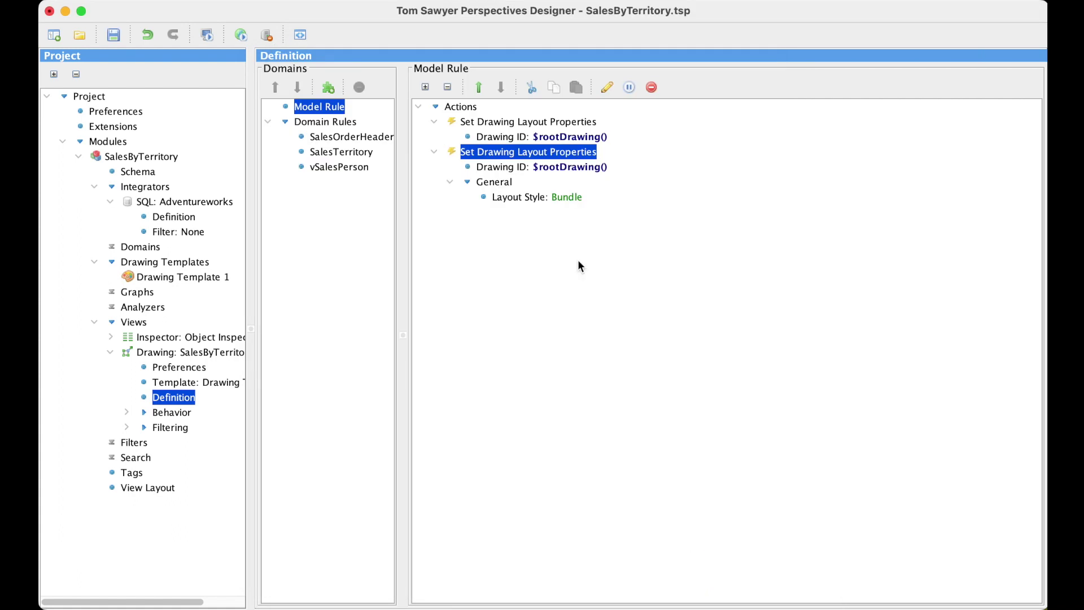
- Add a Set Drawing Layout Properties action setting drawing.SalesTerritory.<TerritoryID> to Bundle layout style
left_click(462, 107)
right_click(461, 108)
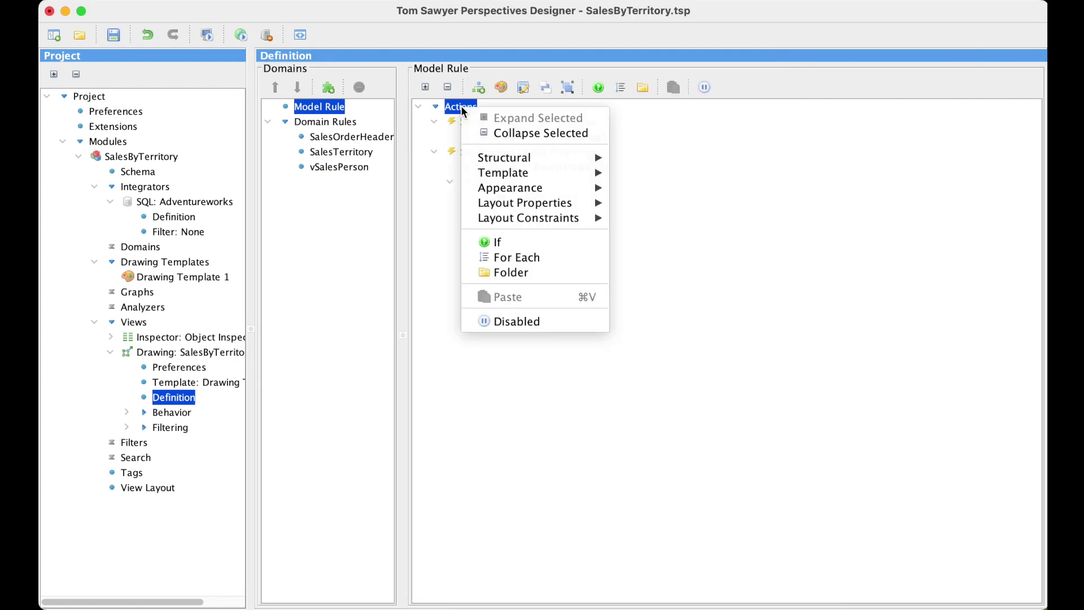
mouse_move(516, 198)
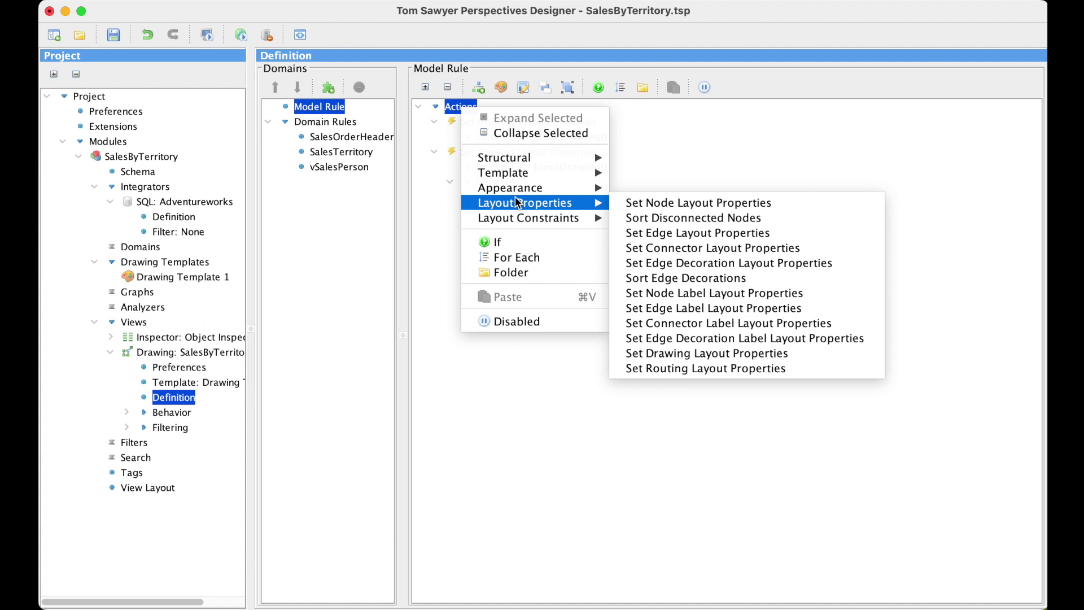
left_click(668, 353)
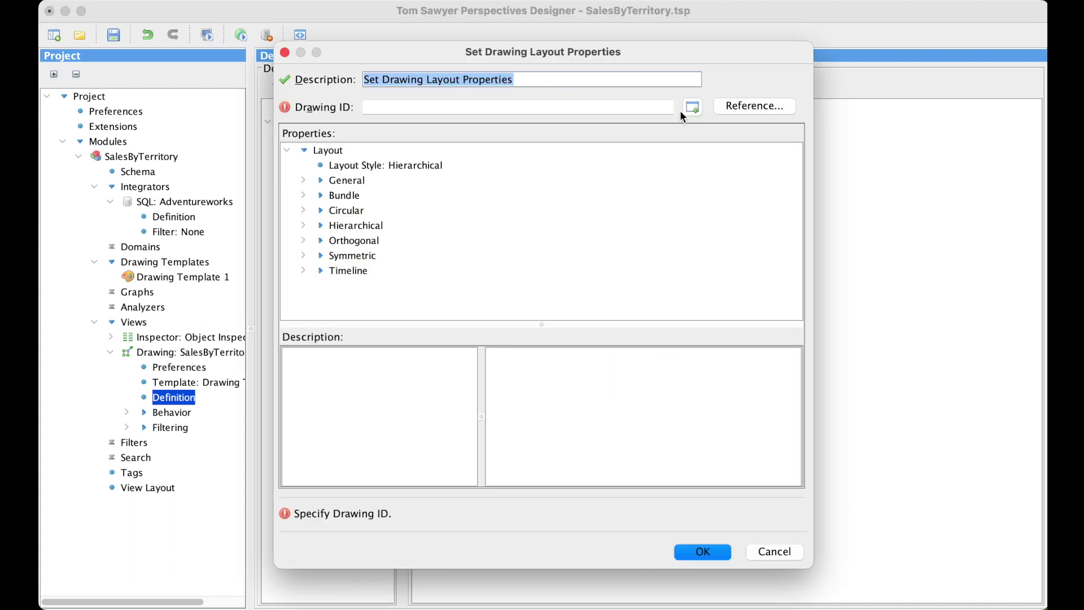
left_click(754, 106)
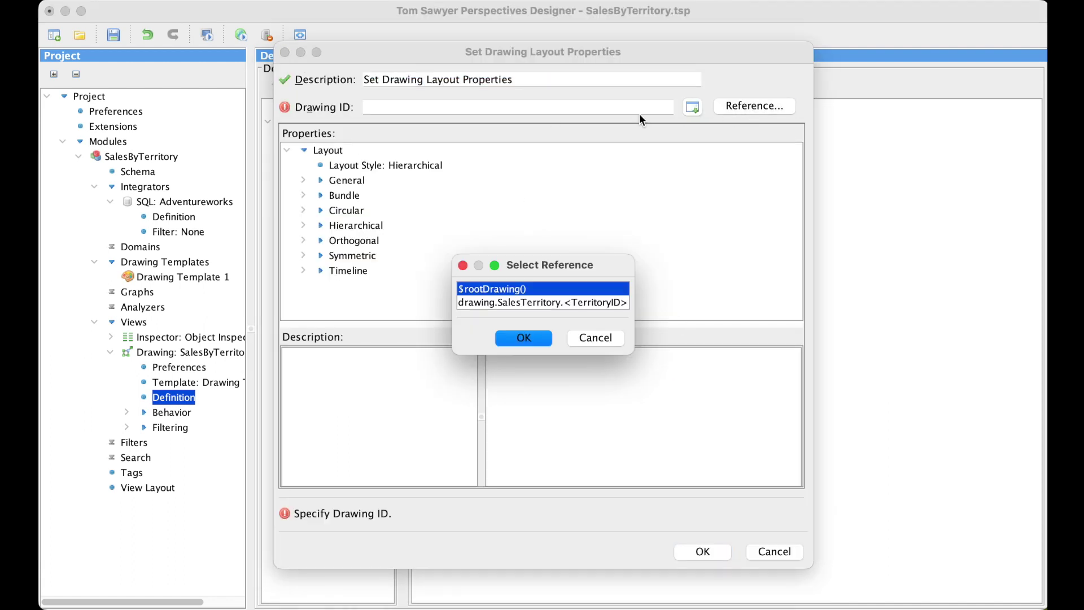
left_click(540, 302)
left_click(534, 339)
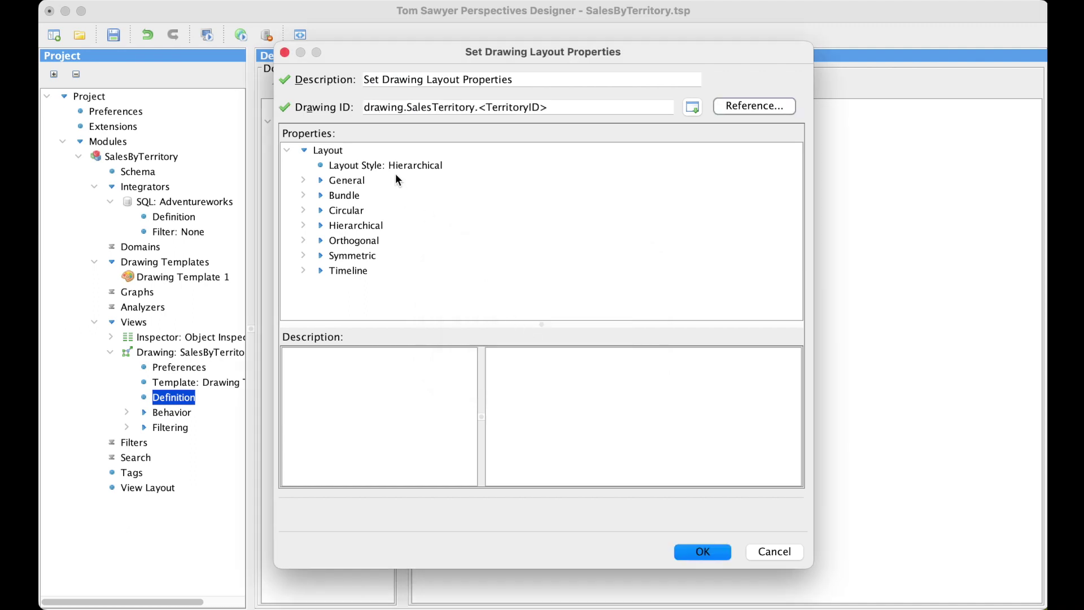
left_click(410, 165)
left_click(410, 164)
left_click(410, 165)
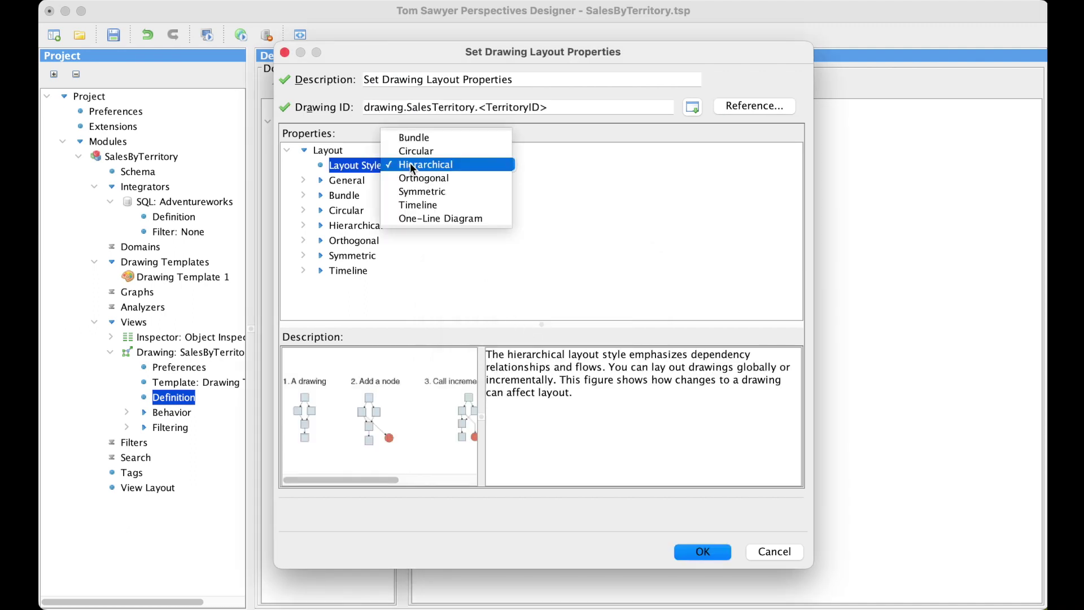
left_click(416, 140)
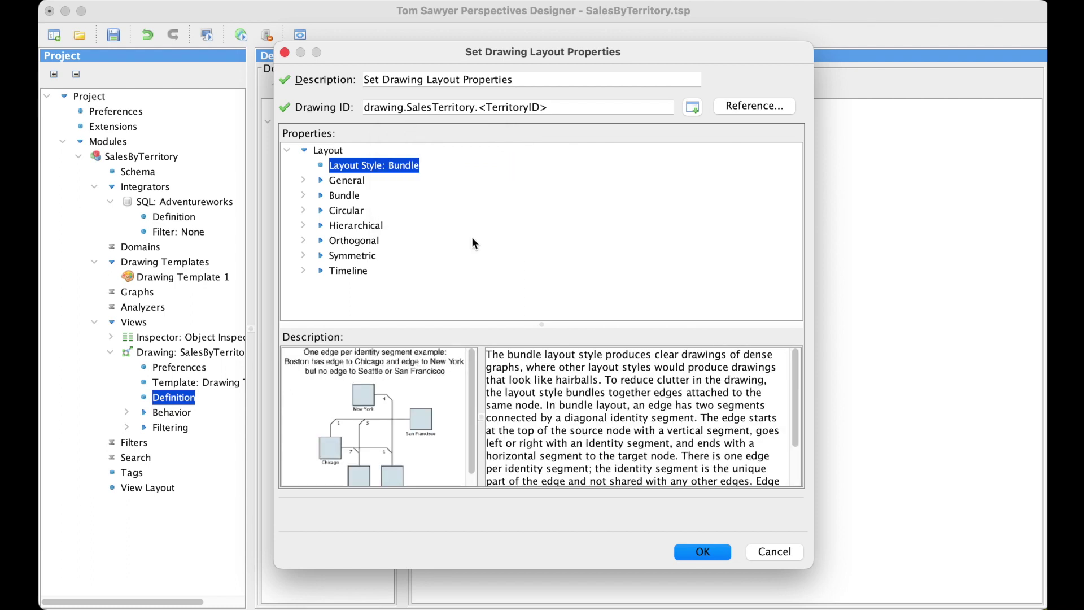
left_click(717, 554)
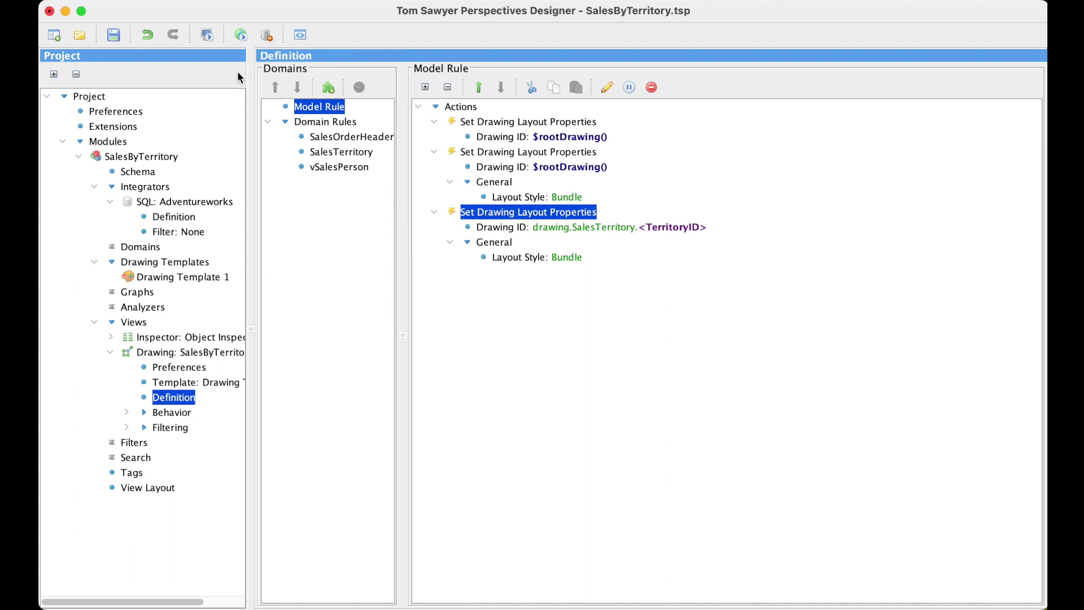
- Preview SalesByTerritory in the viewer, zoom into the nodes, and expand the Southwest territory
left_click(242, 35)
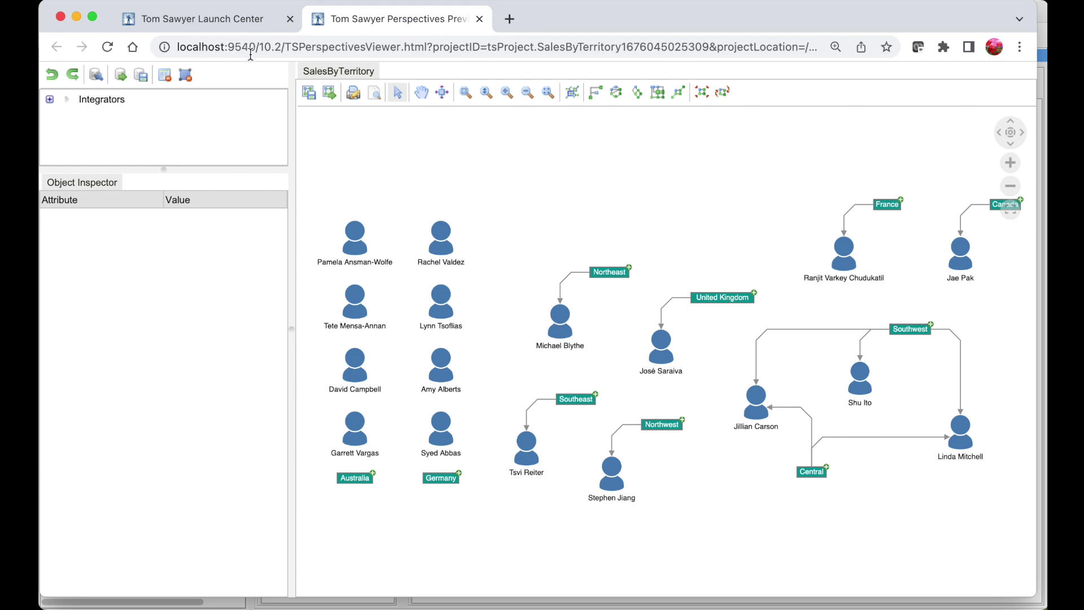
left_click(468, 93)
left_click_drag(616, 212, 992, 581)
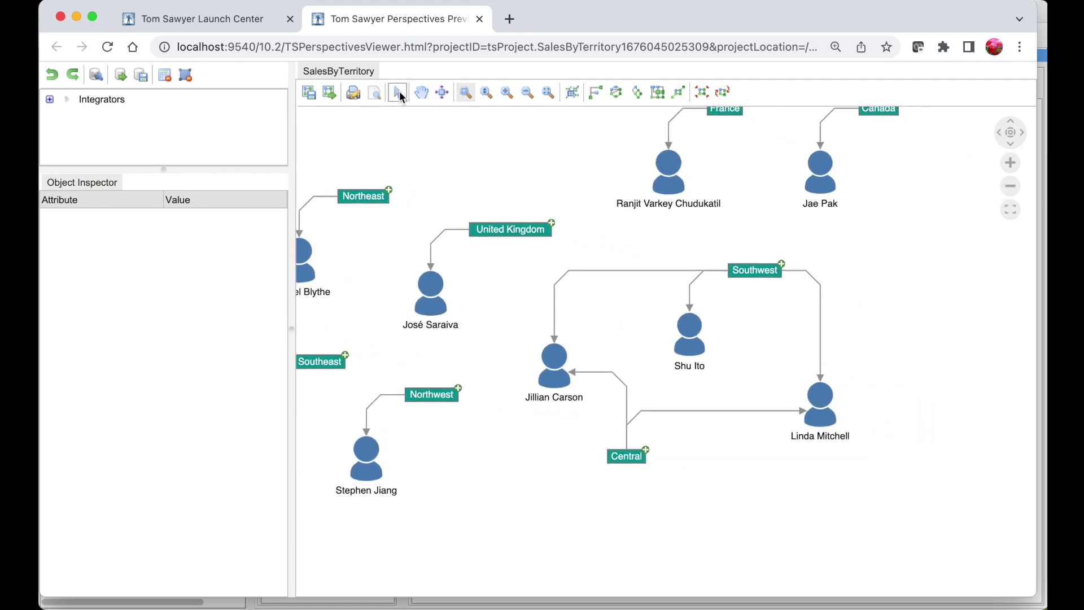
left_click(398, 93)
left_click(782, 264)
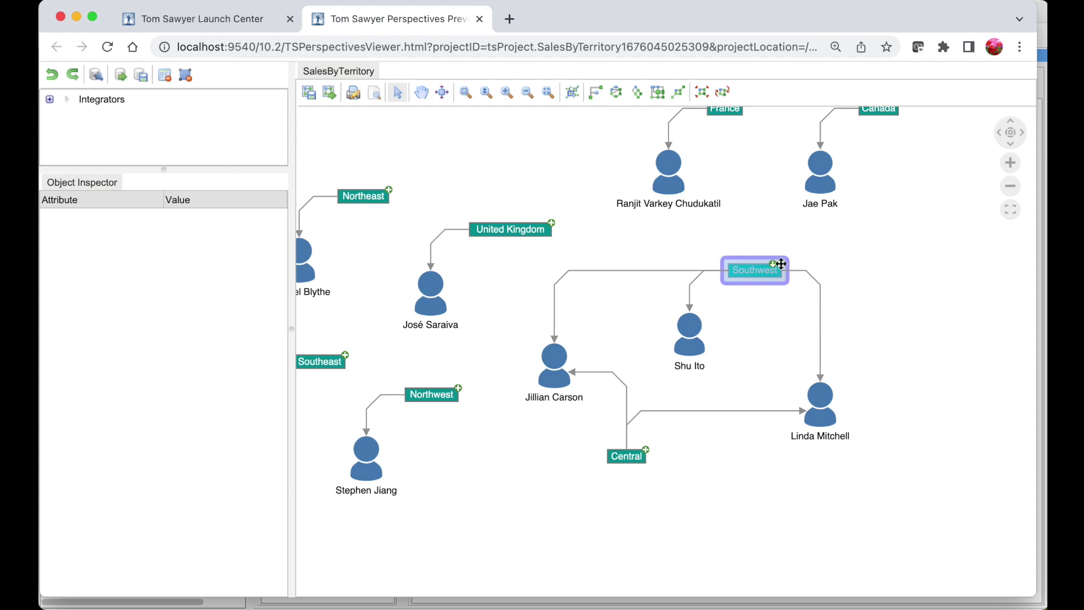